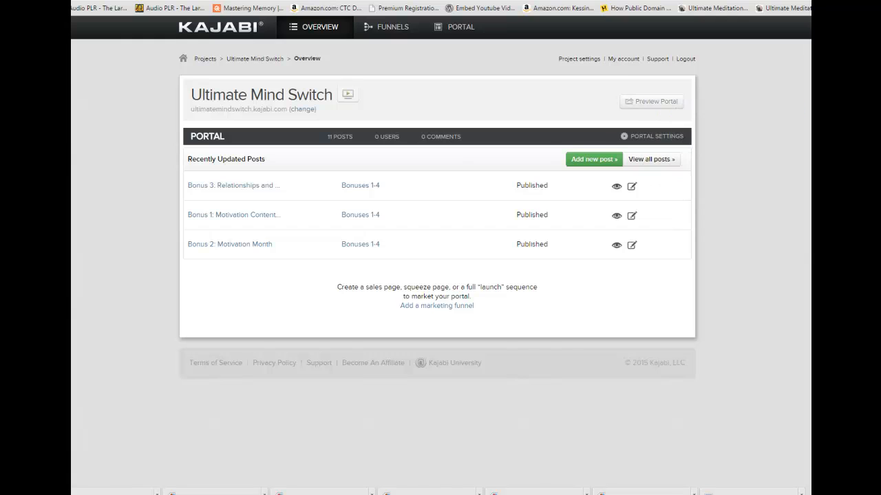
View the Module 5 page in the Ultimate Mind Switch portal preview and return to the admin area.
click(695, 1)
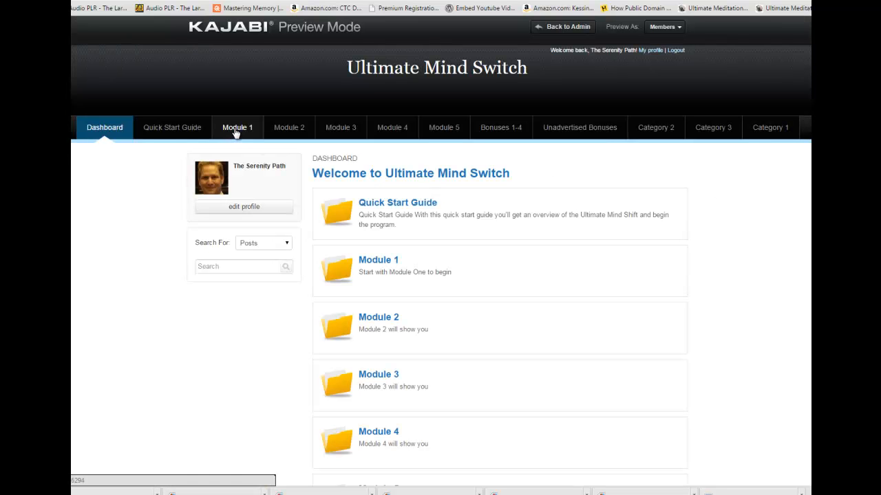
click(446, 128)
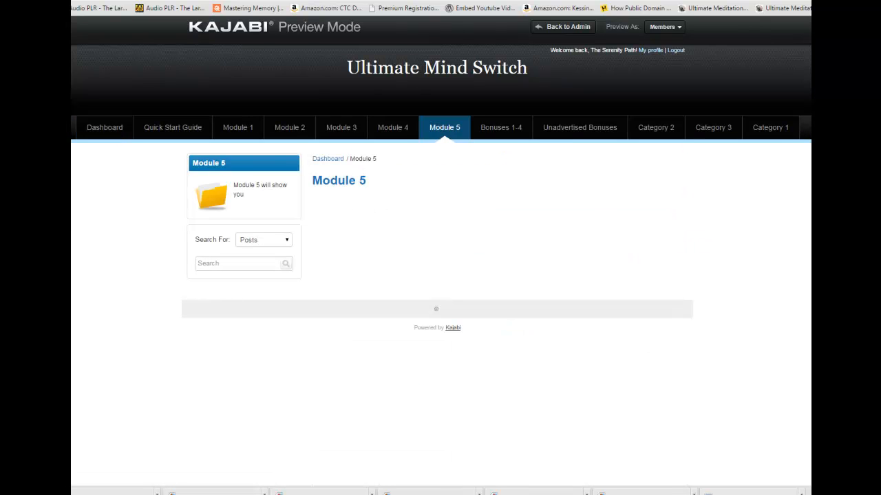
key(ctrl+shift+Tab)
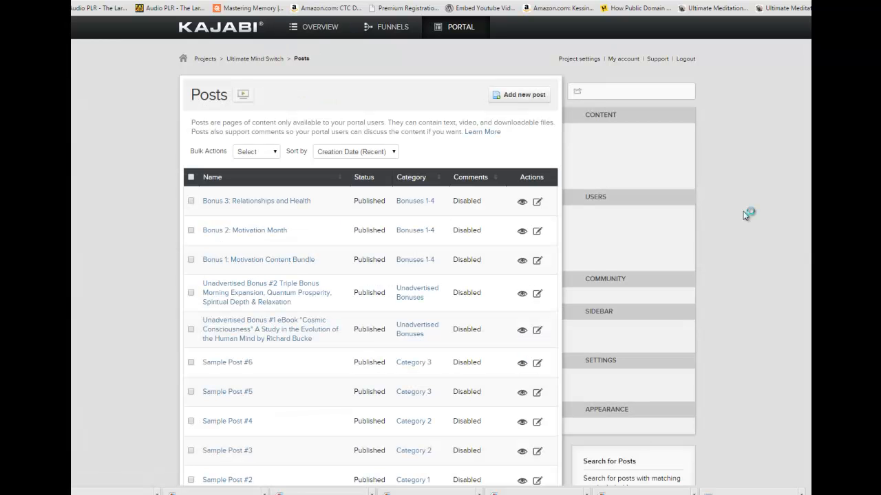
Go to the portal's categories and open the Module 5 category for editing.
scroll(440, 250, down, 3)
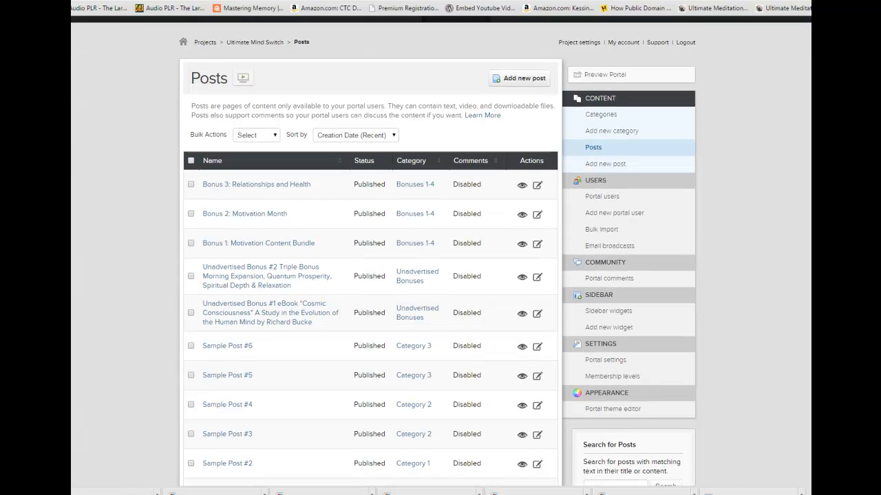
scroll(438, 245, up, 1)
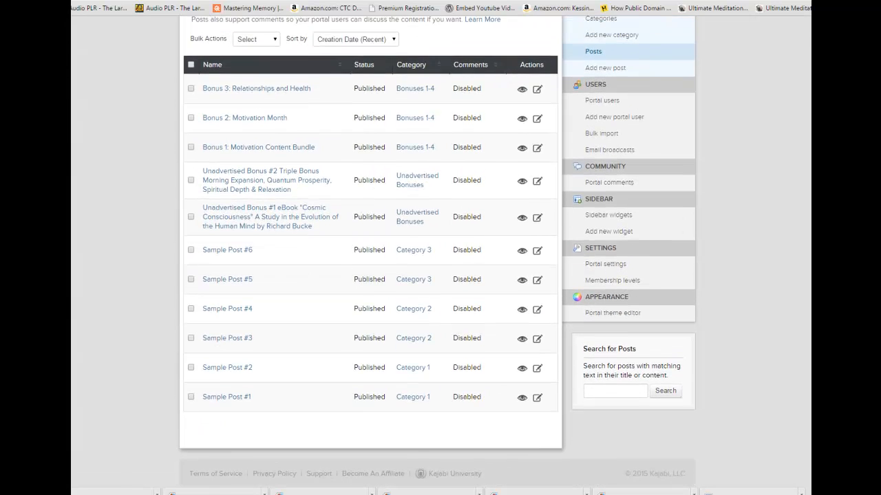
scroll(438, 251, up, 1)
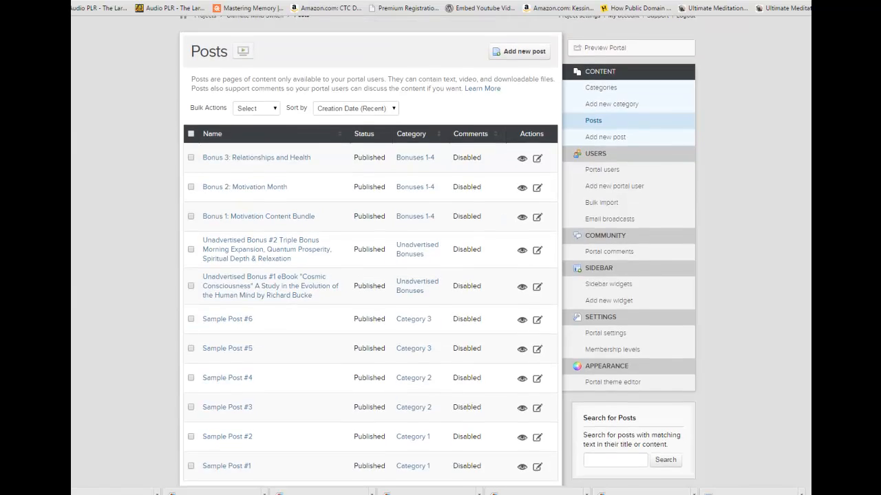
click(600, 89)
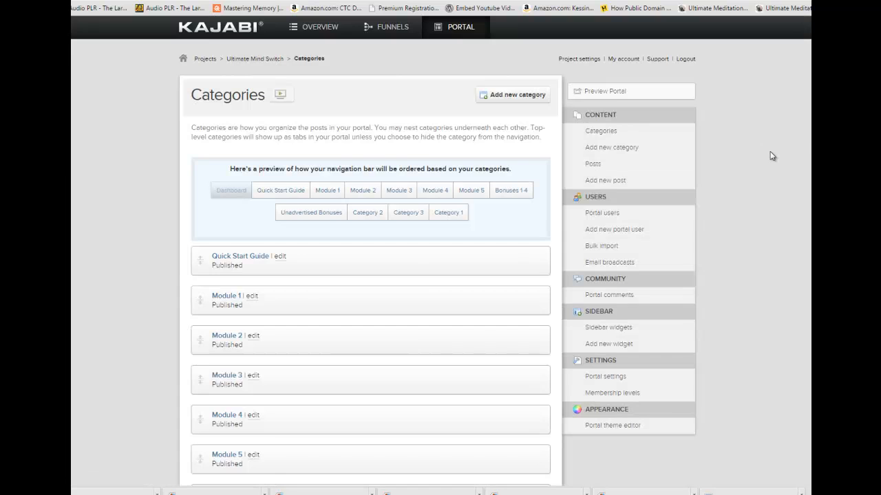
scroll(157, 291, down, 4)
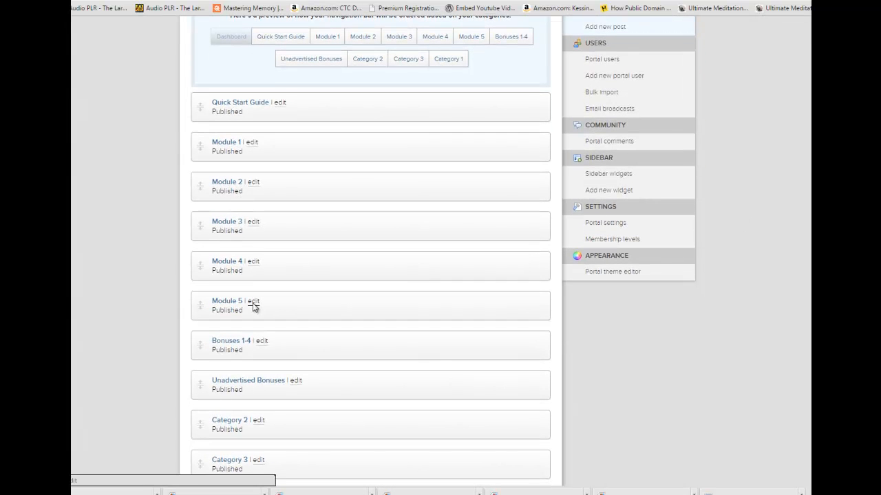
click(254, 303)
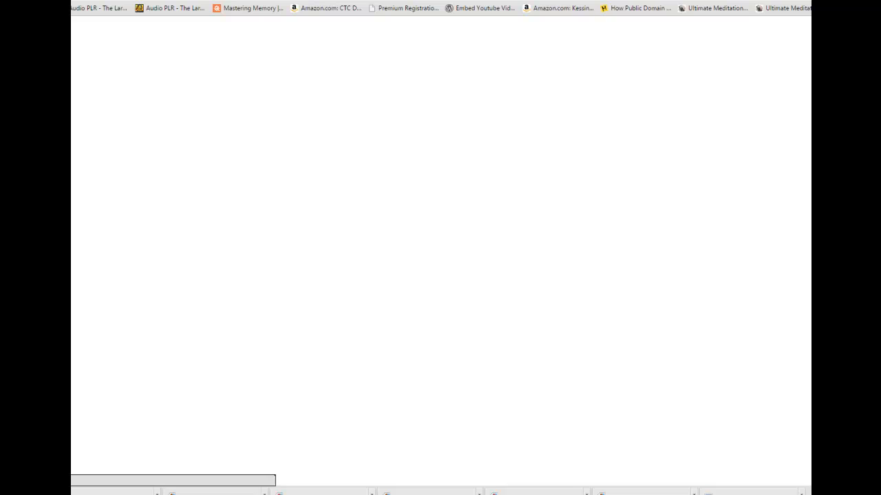
Start uploading a custom thumbnail for Module 5 and browse to the IMAGES Modules NEW folder.
scroll(370, 247, down, 4)
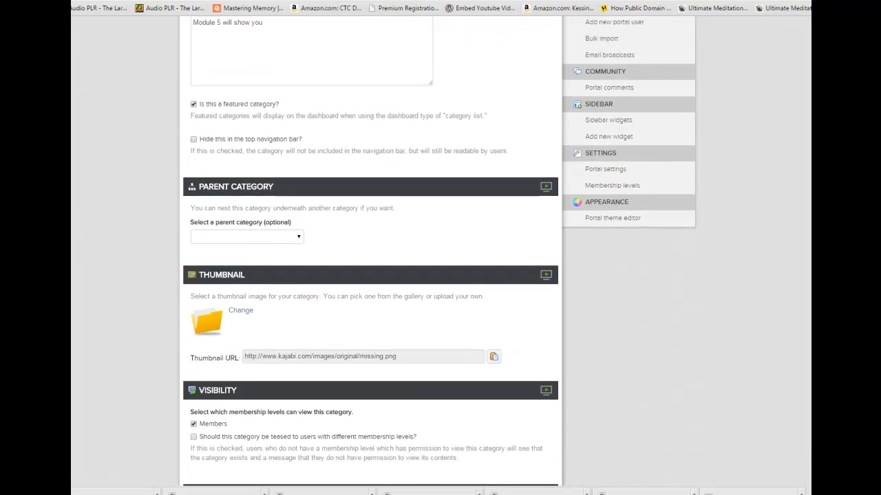
scroll(371, 248, down, 2)
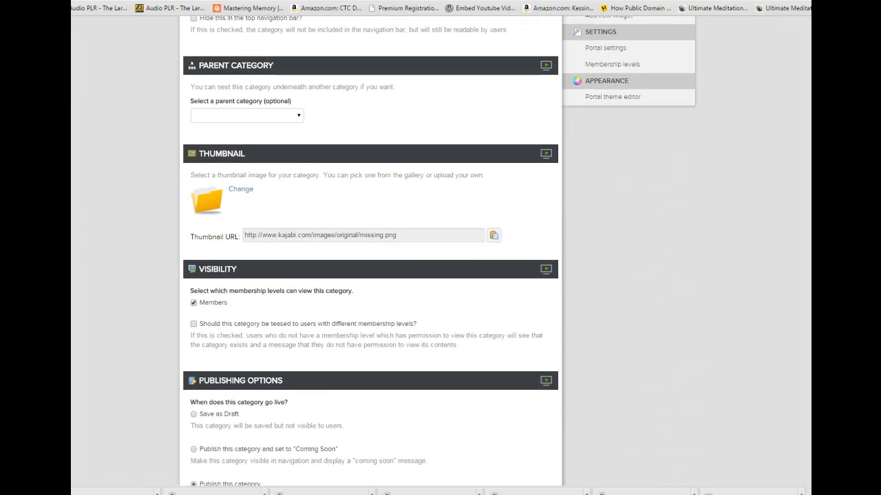
click(242, 191)
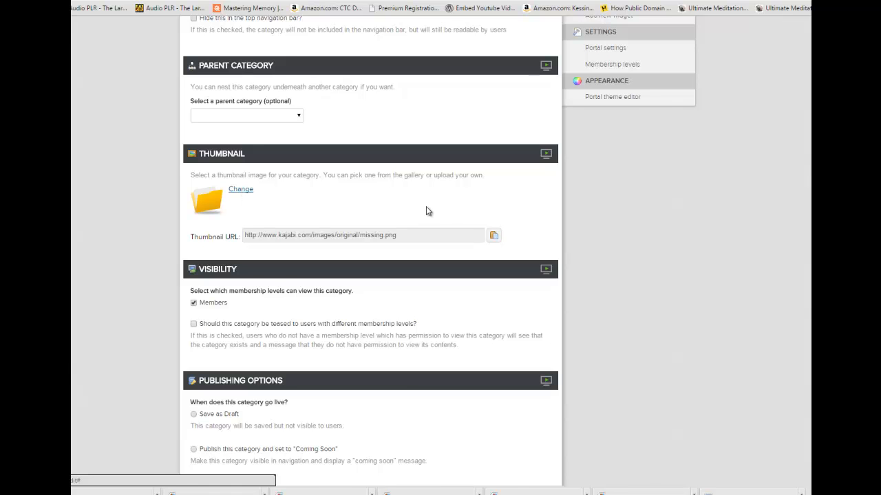
click(309, 267)
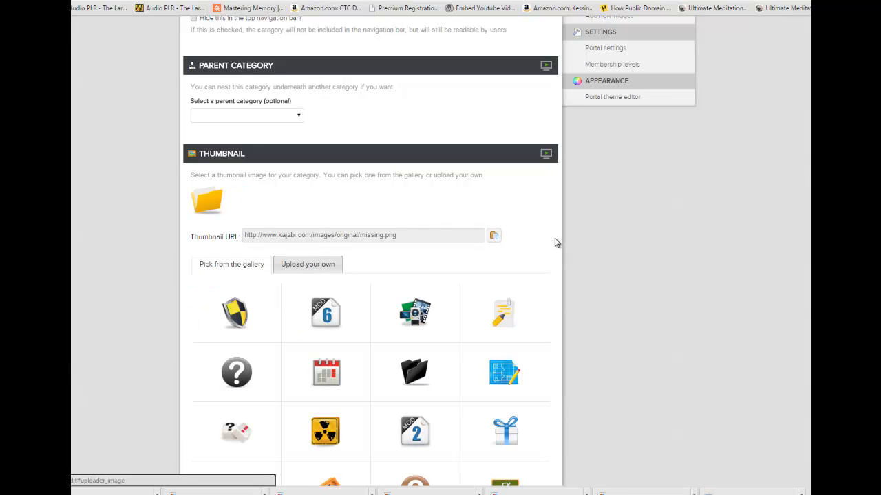
click(219, 293)
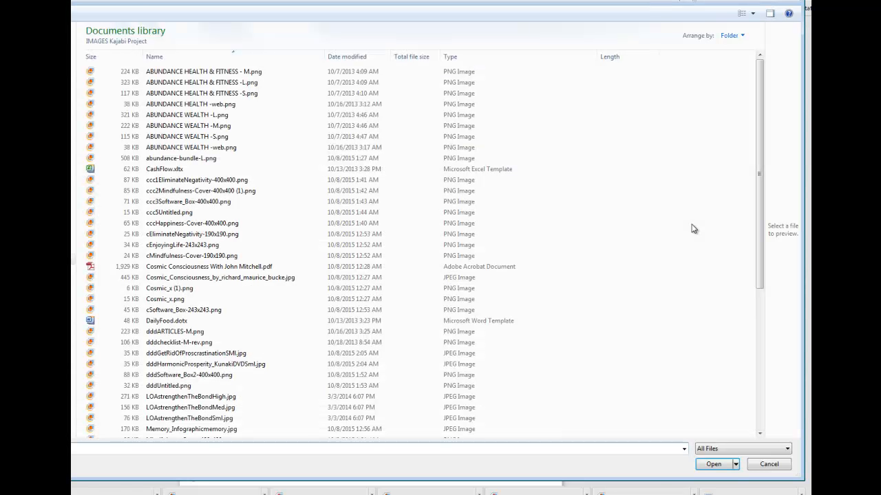
click(193, 2)
click(190, 84)
double_click(190, 84)
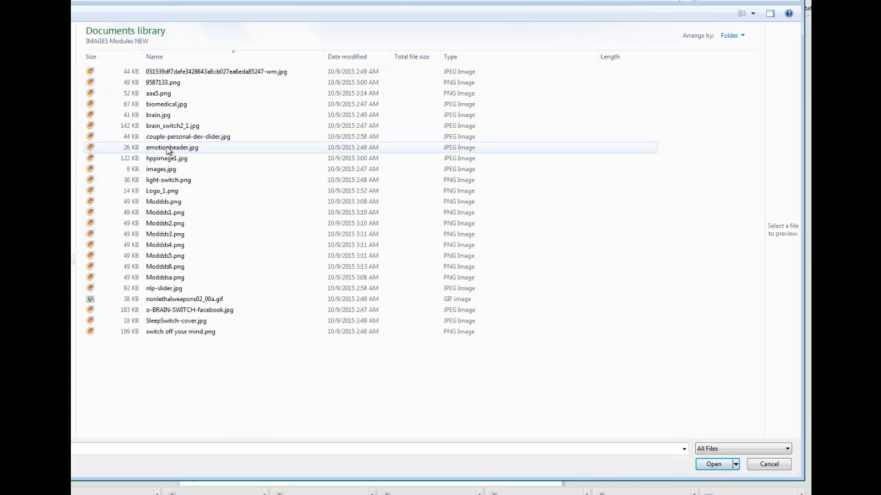
Preview the candidate images at a larger size, choose Moddds5.png as the Module 5 thumbnail and publish the category.
click(164, 257)
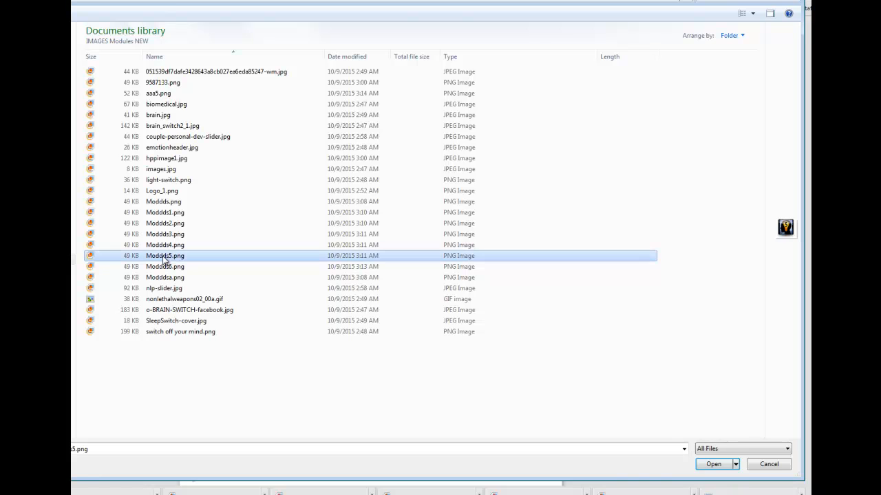
drag(764, 181, 585, 203)
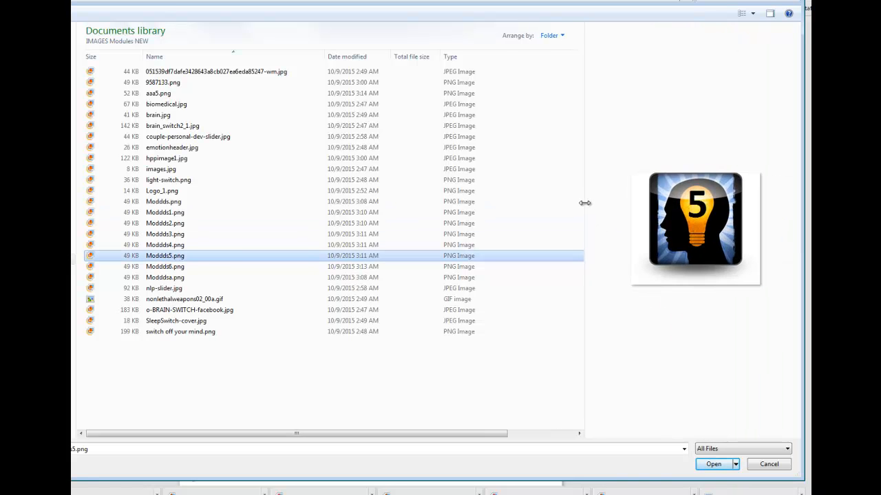
click(175, 278)
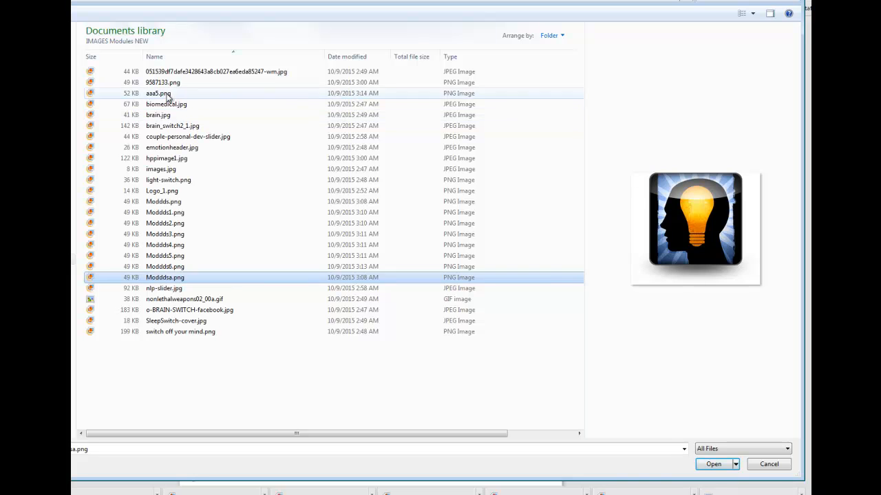
click(168, 95)
click(166, 259)
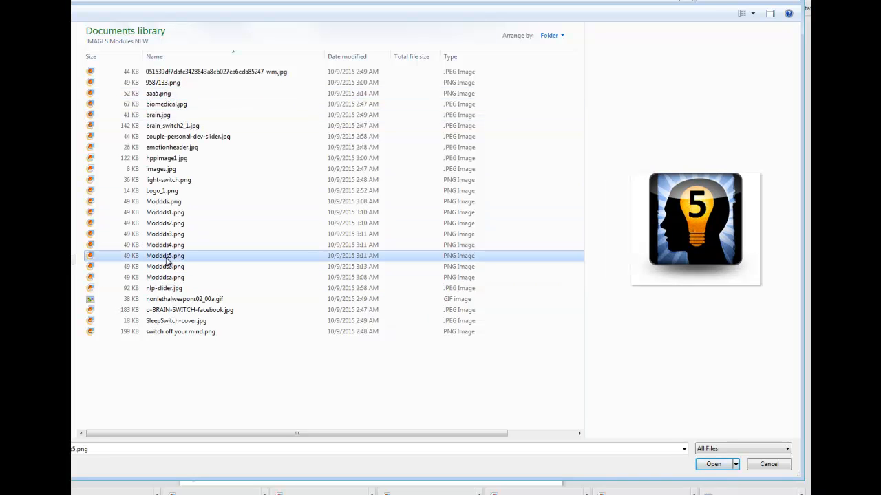
click(714, 465)
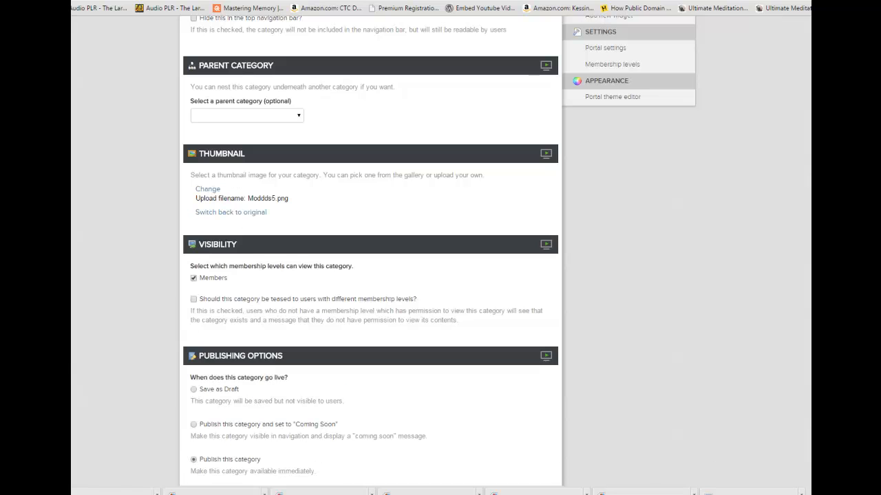
scroll(370, 248, down, 3)
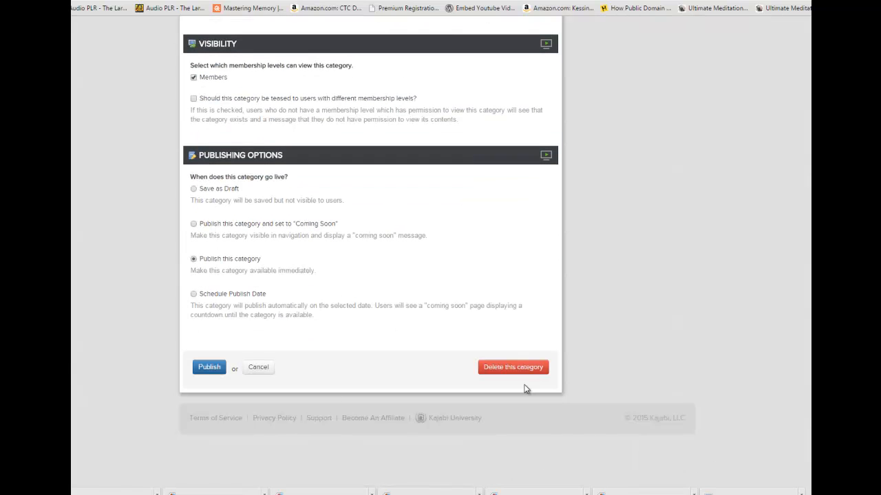
click(208, 368)
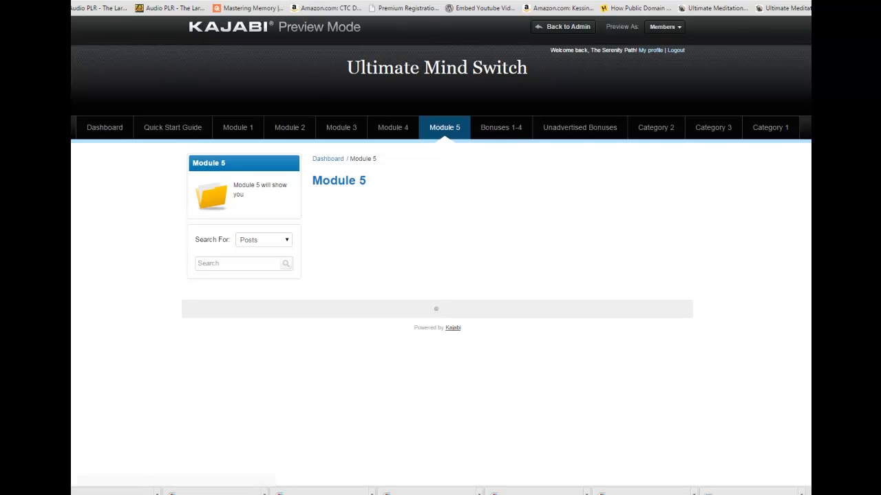
Reload the Module 5 page in the portal preview to check its thumbnail, then return to the categories list.
right_click(509, 3)
click(512, 7)
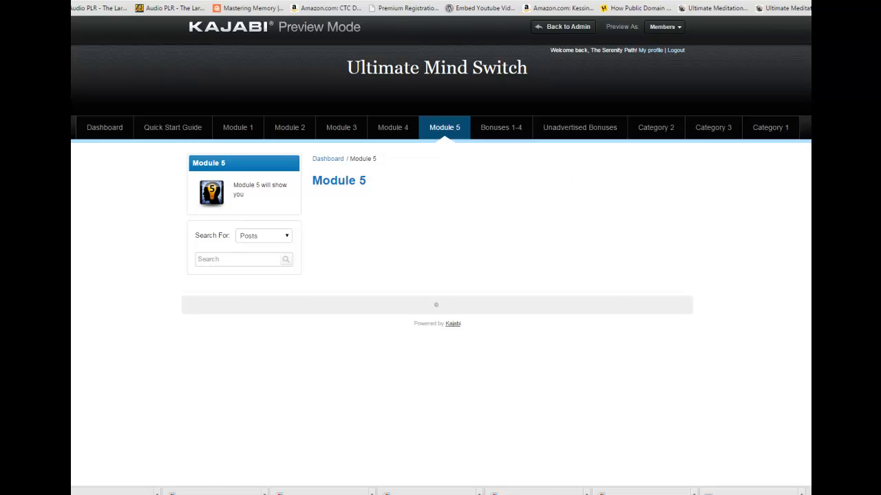
key(ctrl+w)
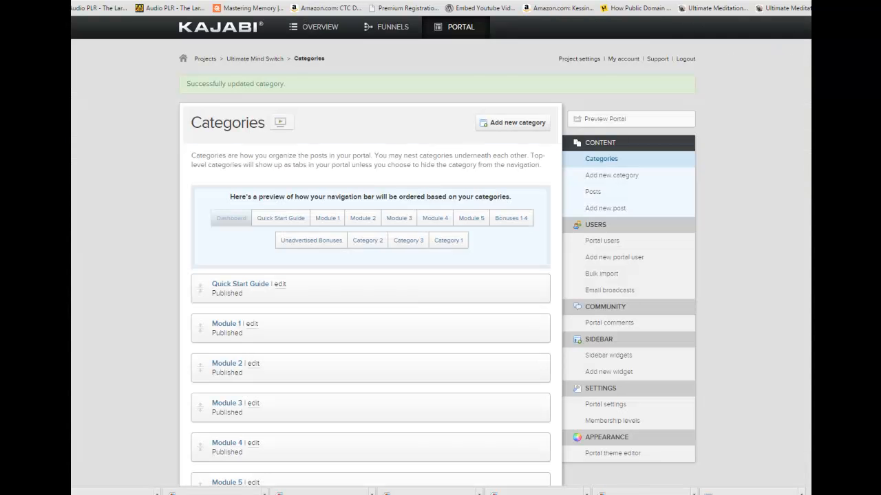
Open the Module 1 category for editing and start uploading a custom thumbnail from file.
click(252, 324)
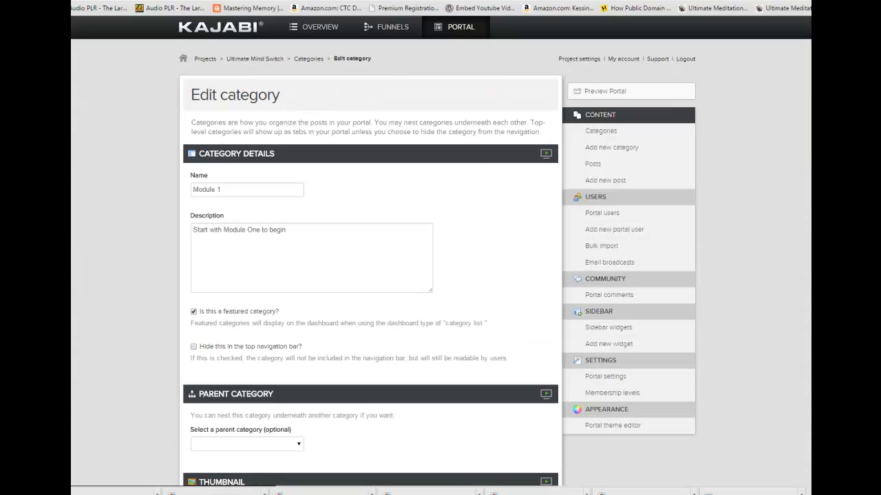
scroll(639, 206, down, 5)
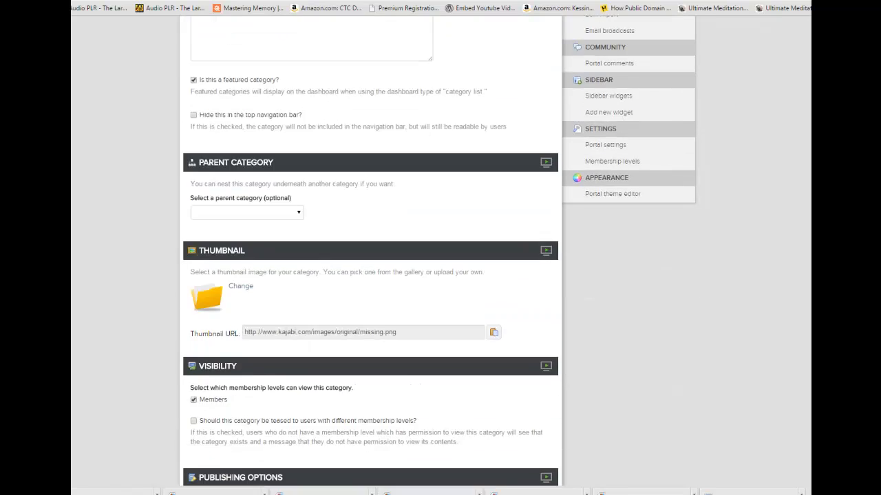
click(240, 199)
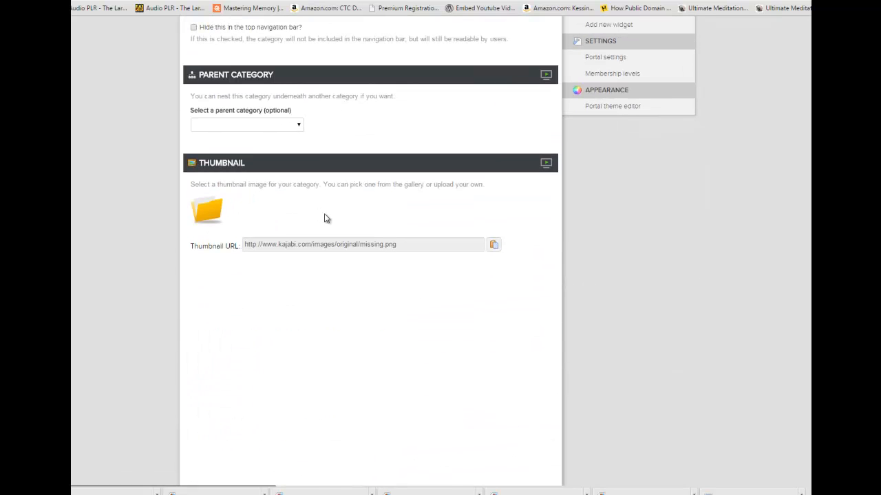
click(307, 275)
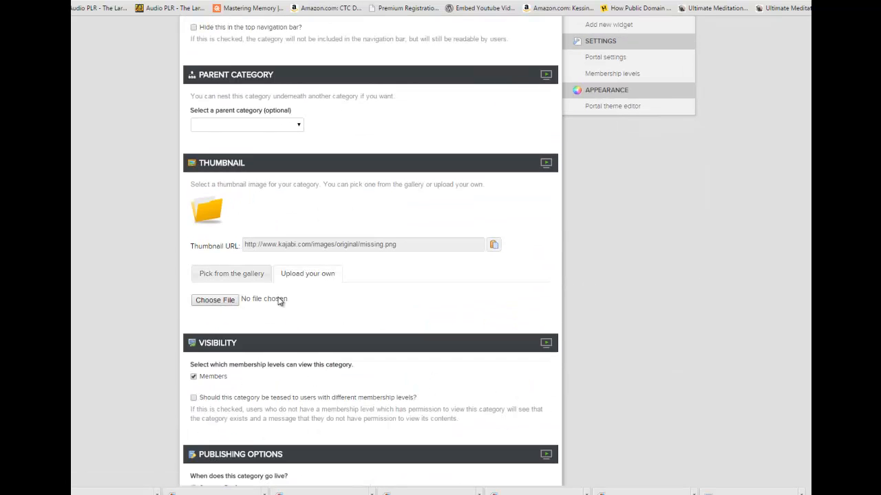
click(296, 292)
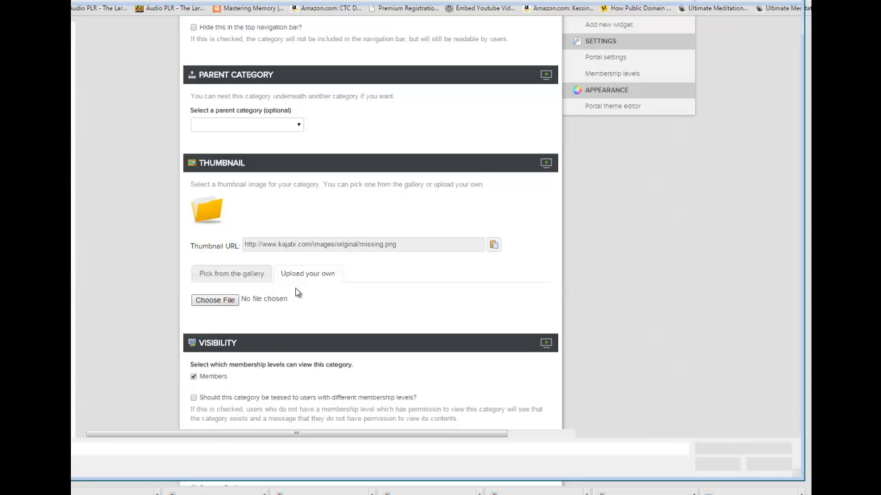
Choose Moddds1.png as the Module 1 thumbnail and publish the category.
click(158, 204)
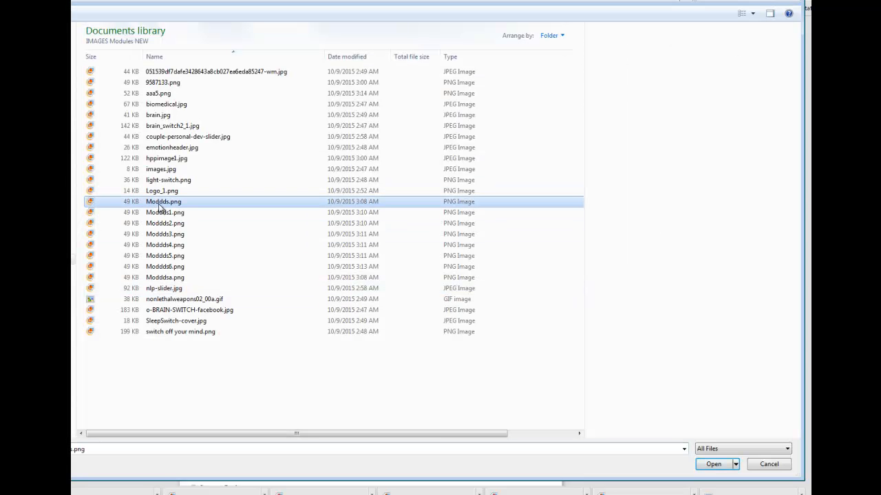
click(162, 213)
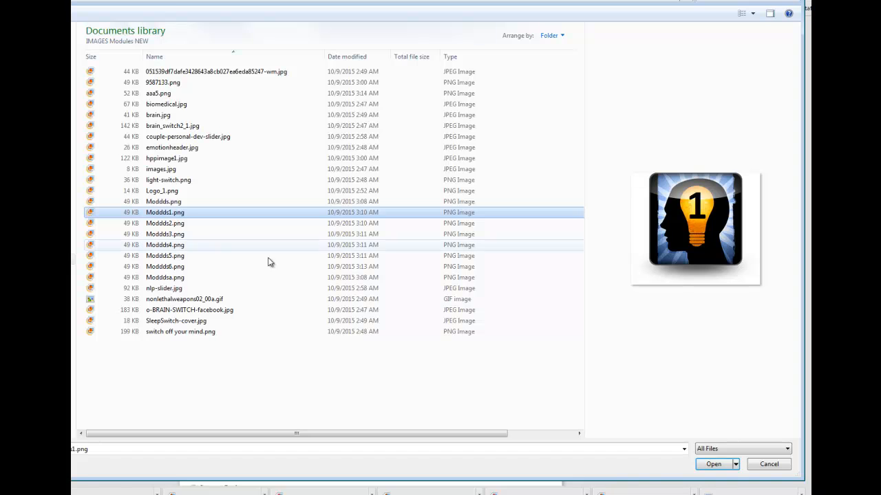
click(713, 464)
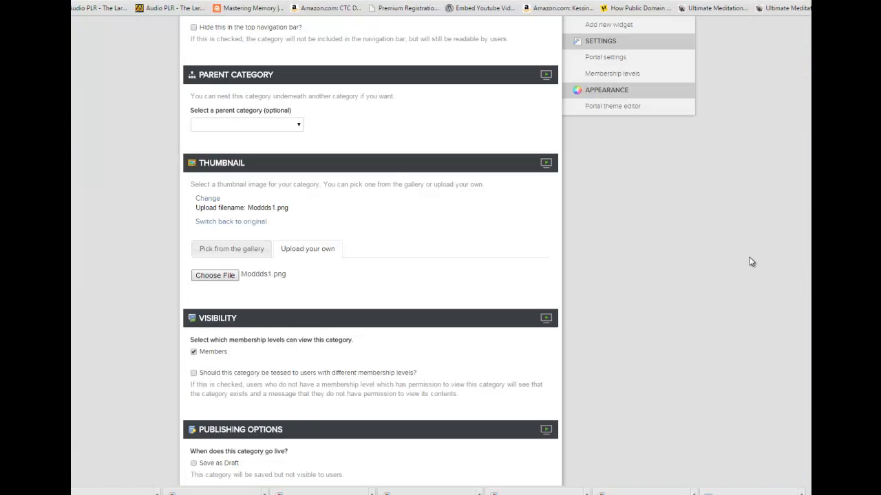
scroll(371, 275, down, 3)
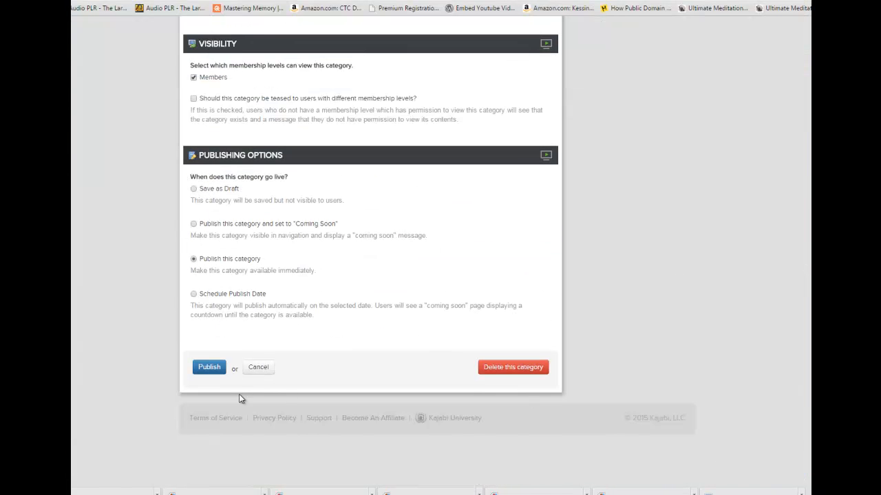
click(215, 367)
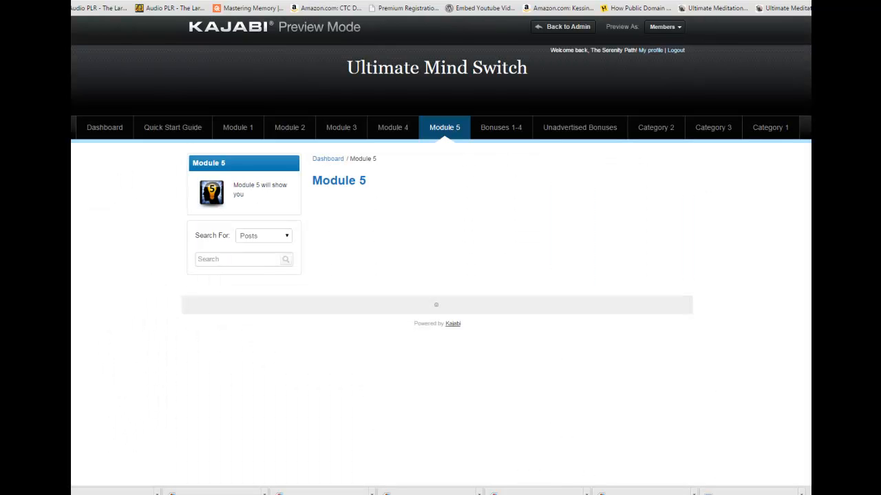
Check the thumbnail on the Module 1 page in the portal preview and return to the admin area.
click(238, 129)
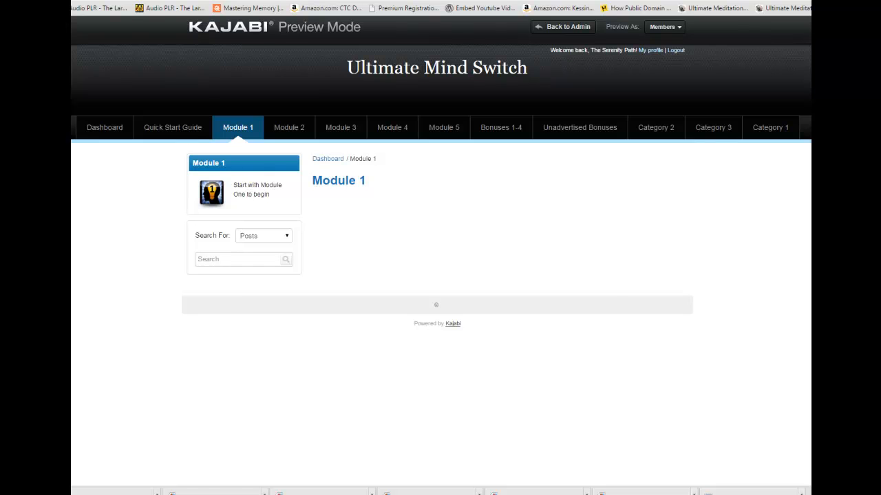
key(ctrl+shift+Tab)
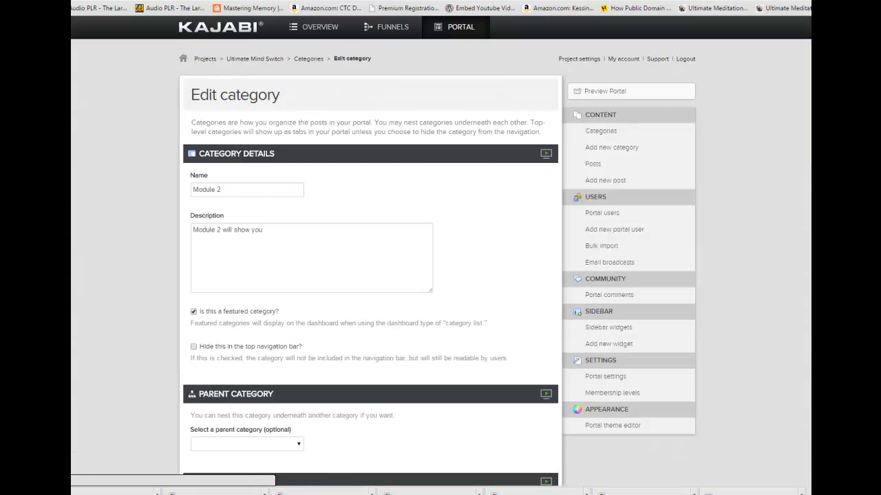
Upload Moddds2.png as the custom thumbnail of the Module 2 category.
scroll(371, 275, down, 4)
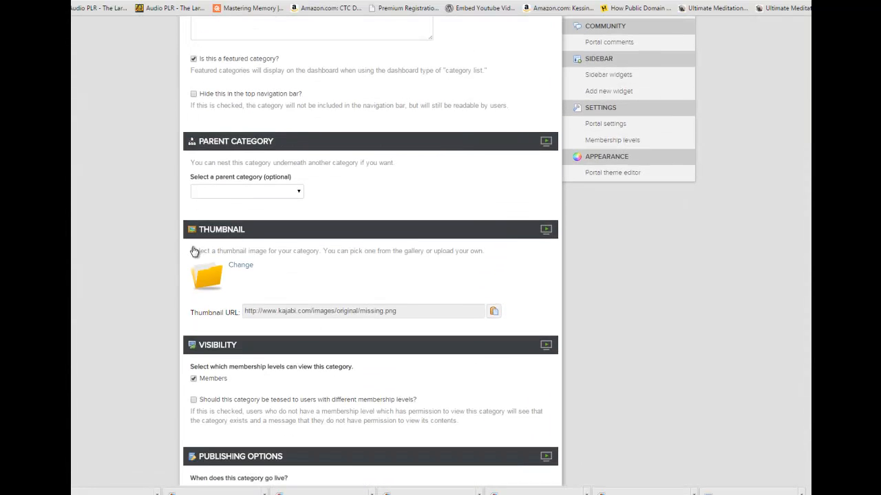
click(241, 266)
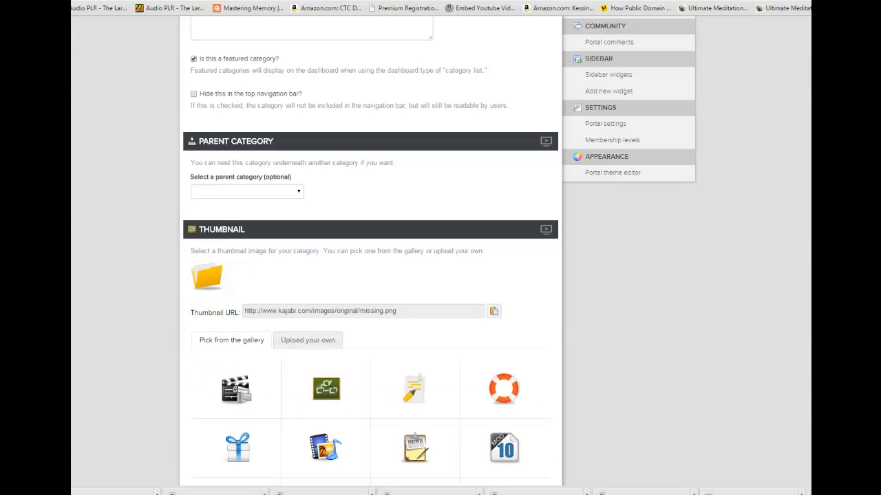
click(302, 340)
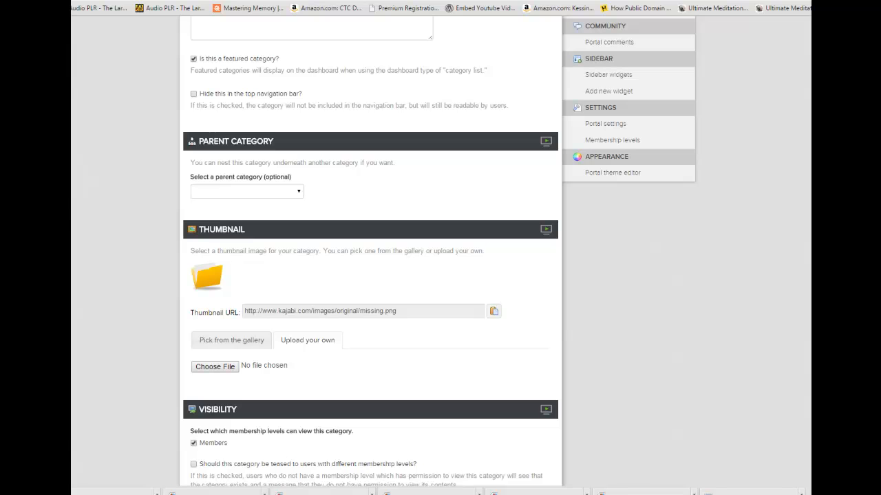
scroll(645, 156, down, 3)
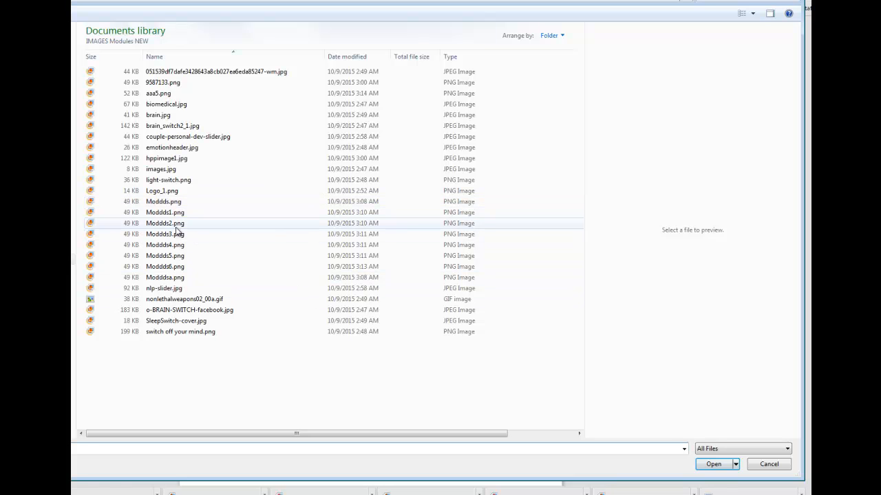
click(174, 224)
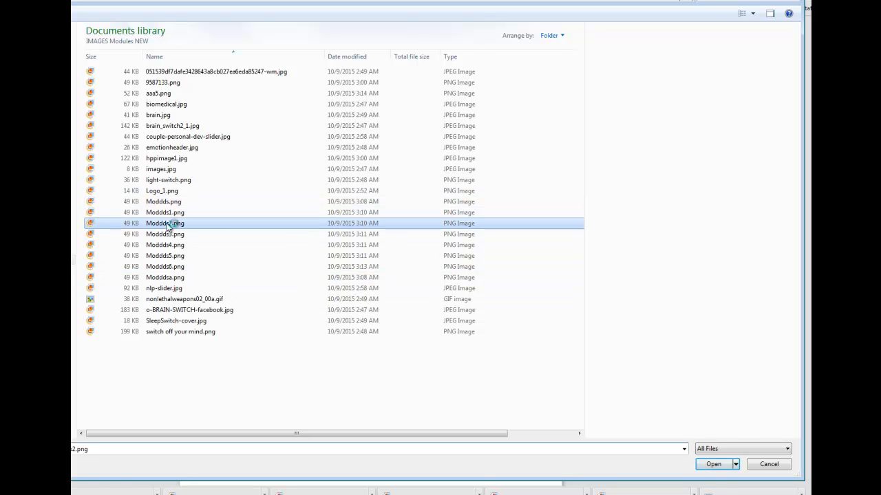
click(714, 465)
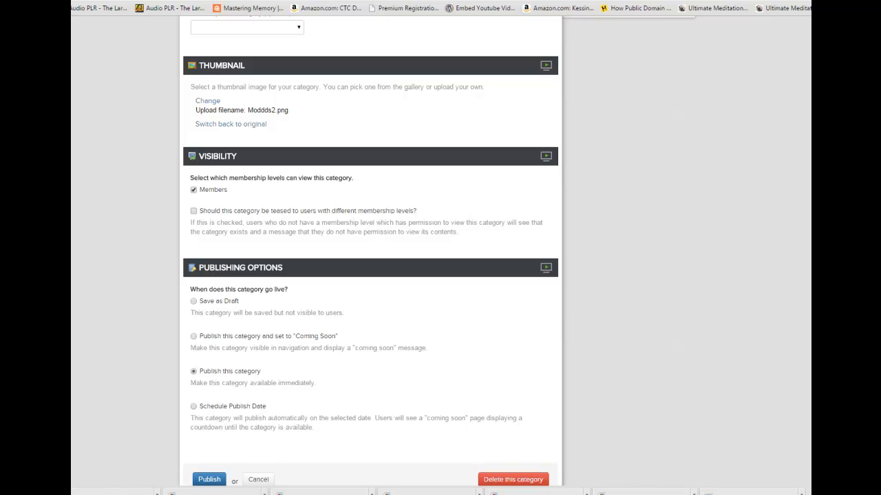
Publish the Module 2 category and check its page in the portal preview.
scroll(370, 247, down, 3)
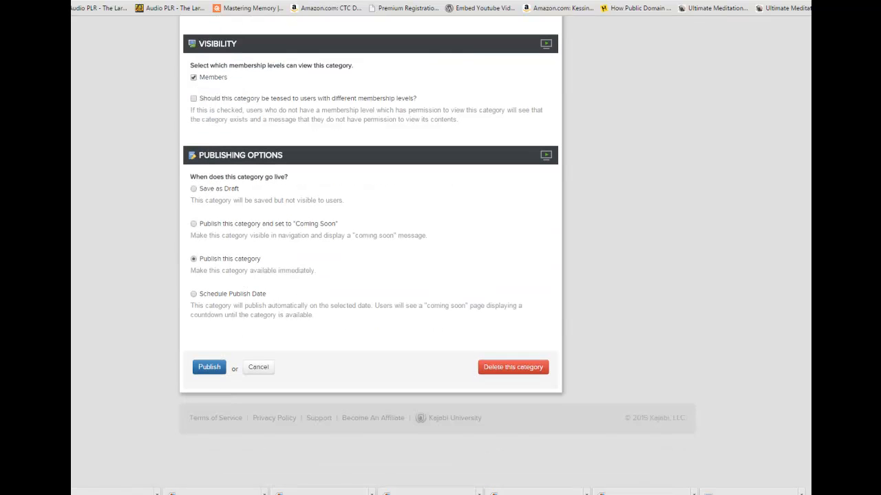
click(218, 368)
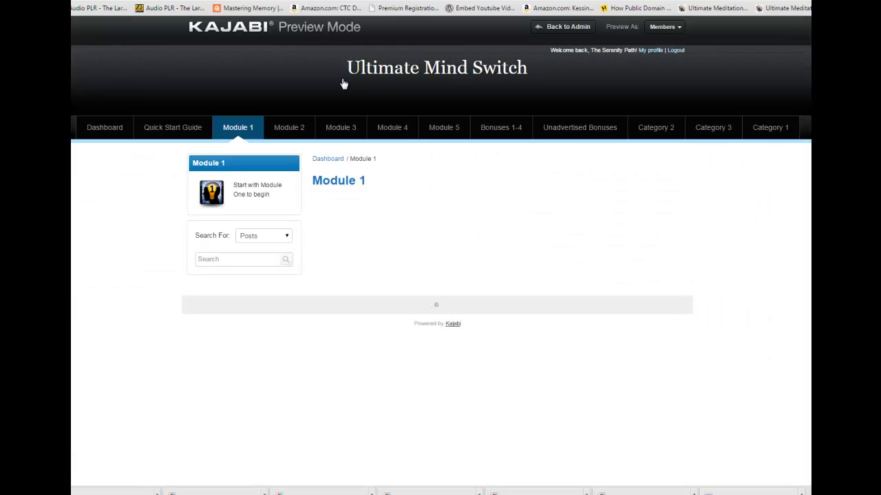
click(289, 127)
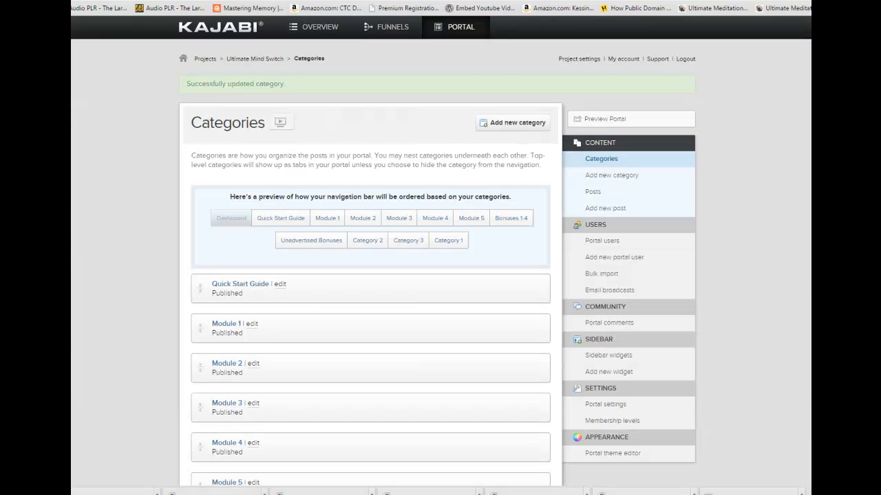
Open the Module 3 category for editing and upload Moddds4.png as its thumbnail.
click(252, 405)
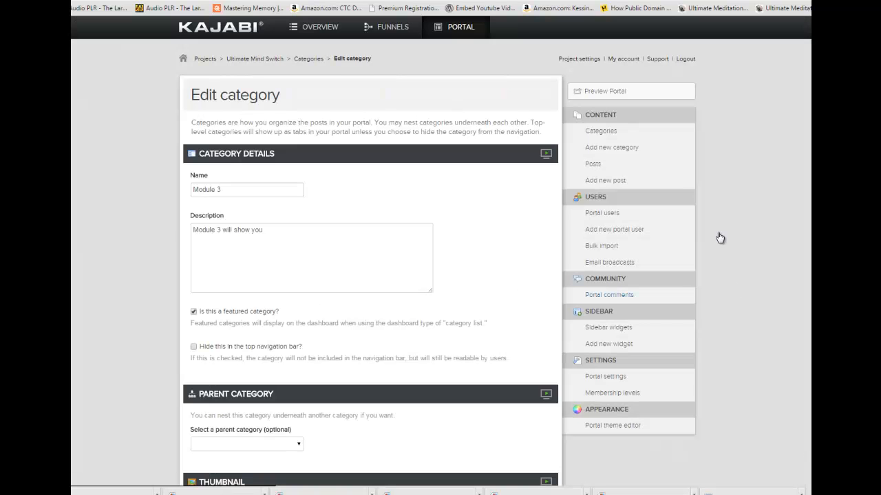
scroll(637, 258, down, 5)
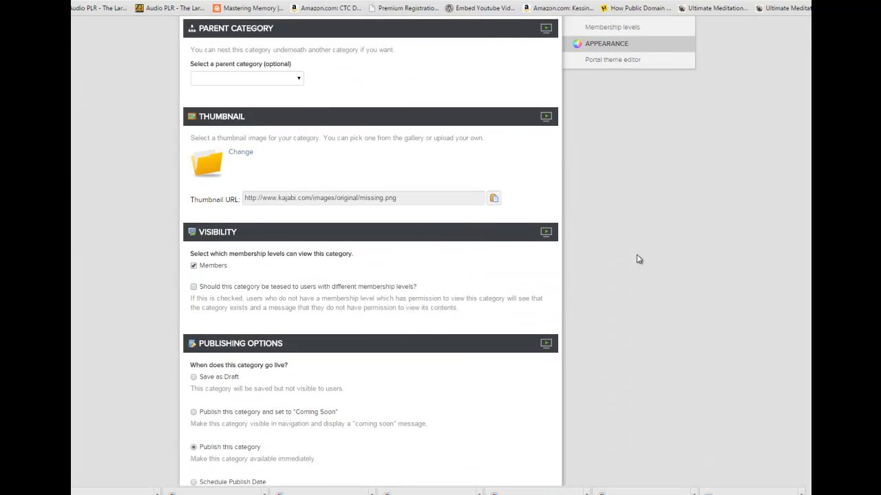
click(245, 153)
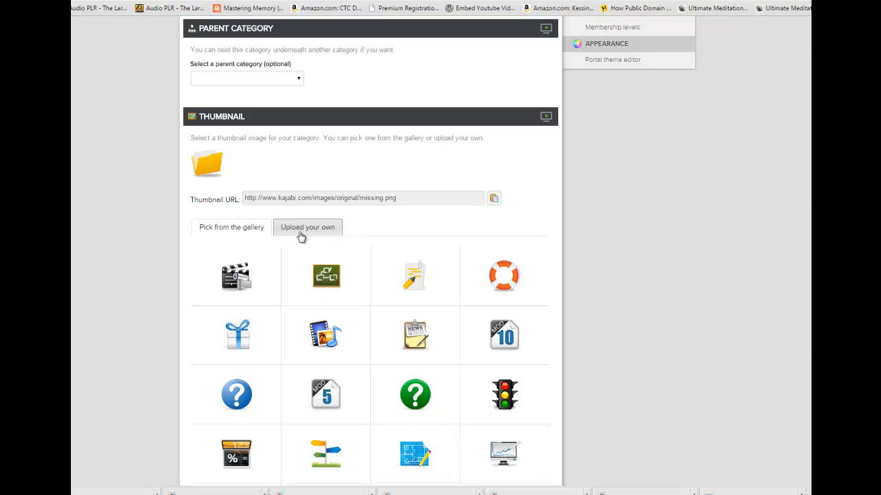
click(305, 228)
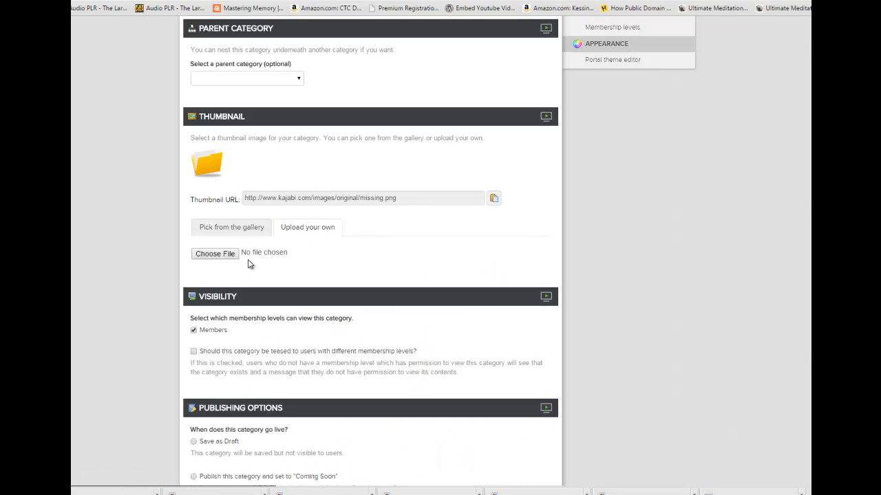
click(330, 265)
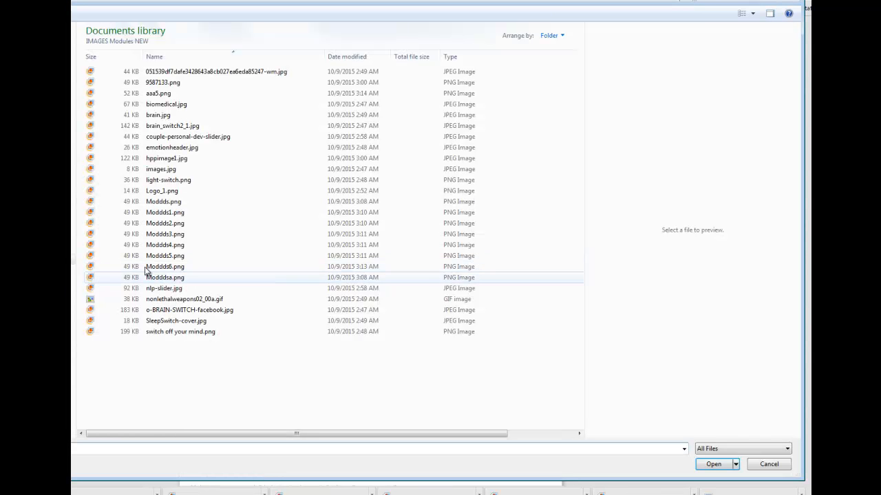
click(172, 246)
click(714, 466)
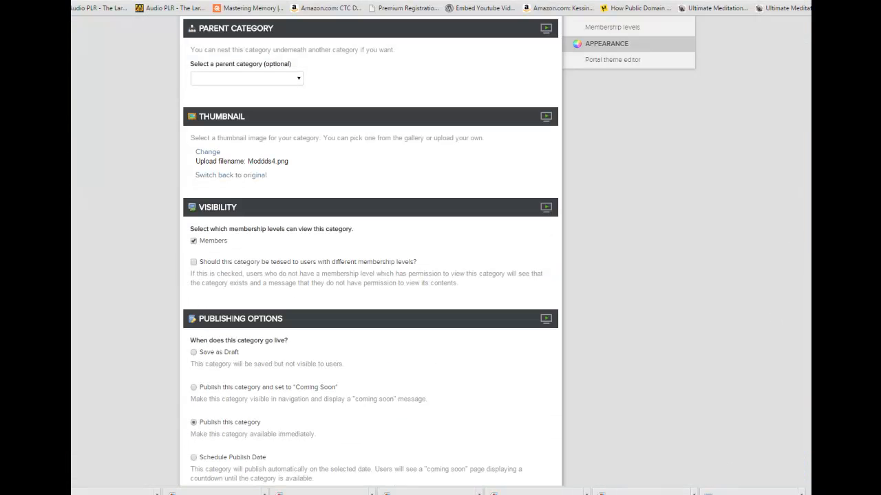
Publish the Module 3 category and check its thumbnail in the portal preview.
scroll(370, 275, down, 3)
click(208, 370)
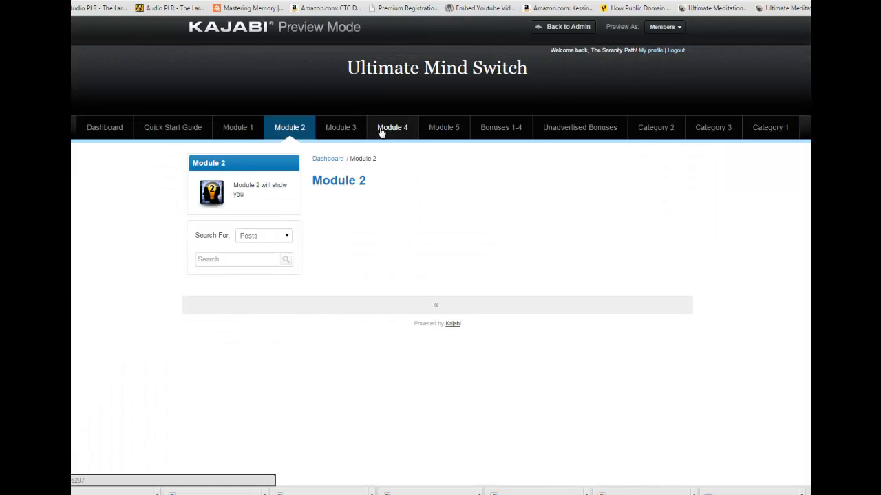
click(338, 129)
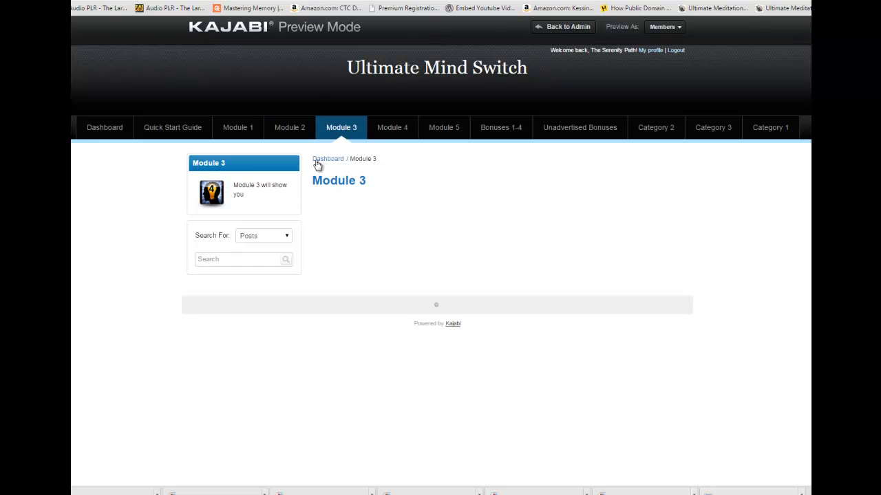
Reopen the Module 3 category for editing and replace its thumbnail with the uploaded file Moddds3.png.
key(ctrl+w)
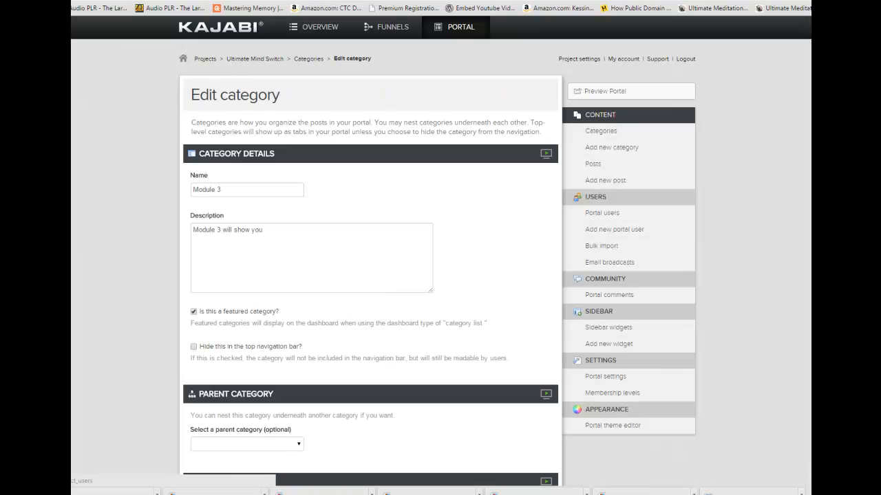
scroll(361, 156, down, 6)
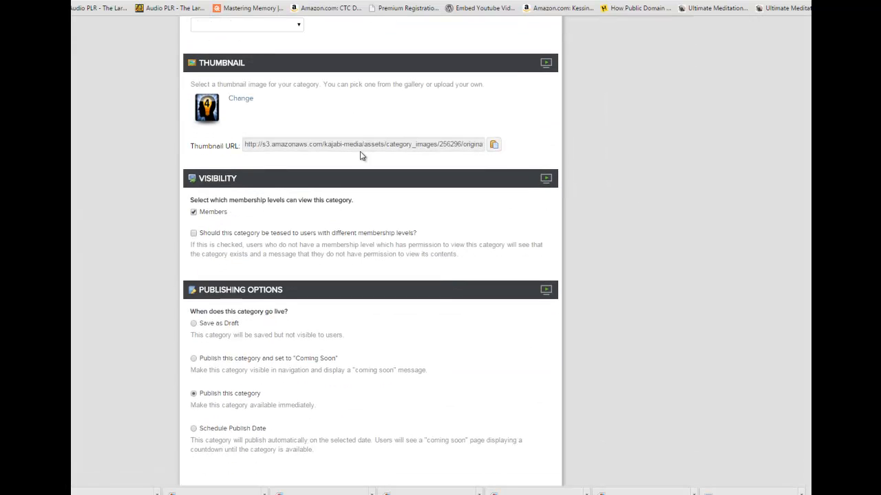
click(241, 99)
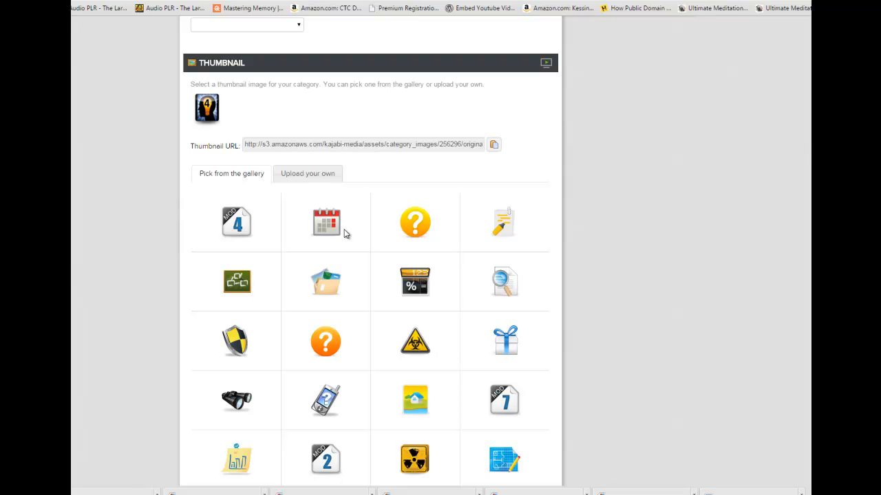
click(298, 176)
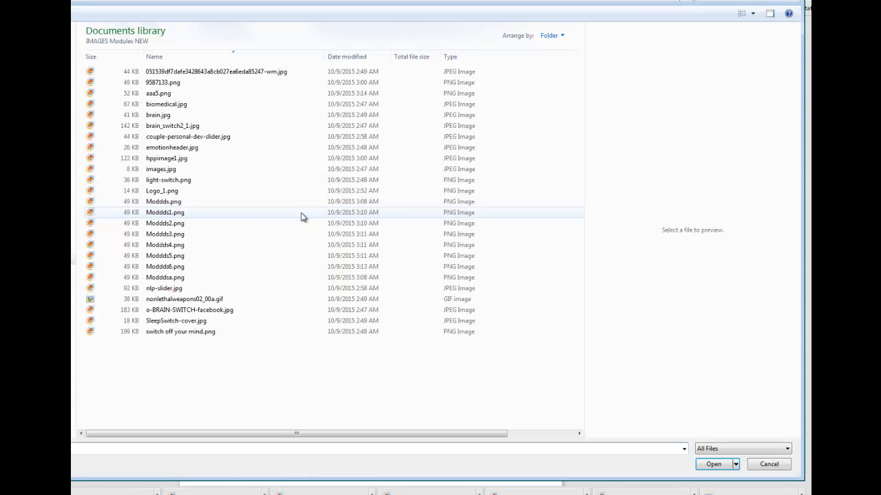
click(174, 235)
click(712, 464)
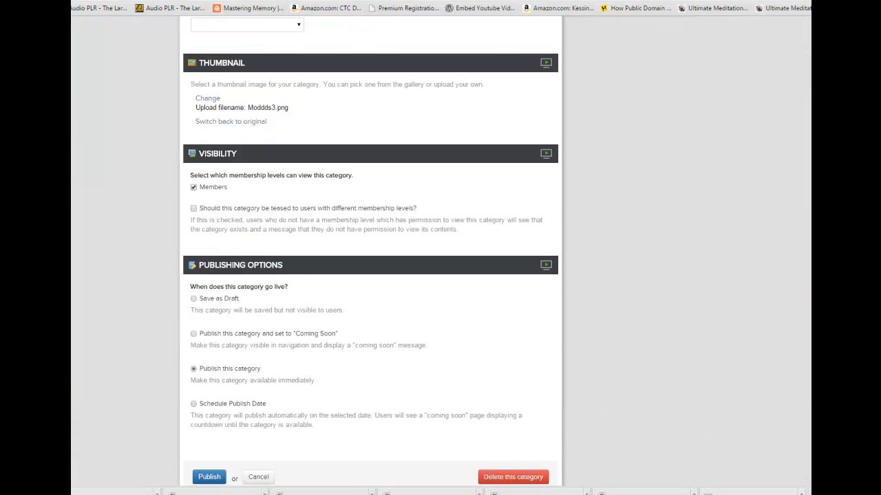
Publish the Module 3 category with the replacement thumbnail and reload its page in the portal preview.
scroll(440, 248, down, 3)
click(214, 366)
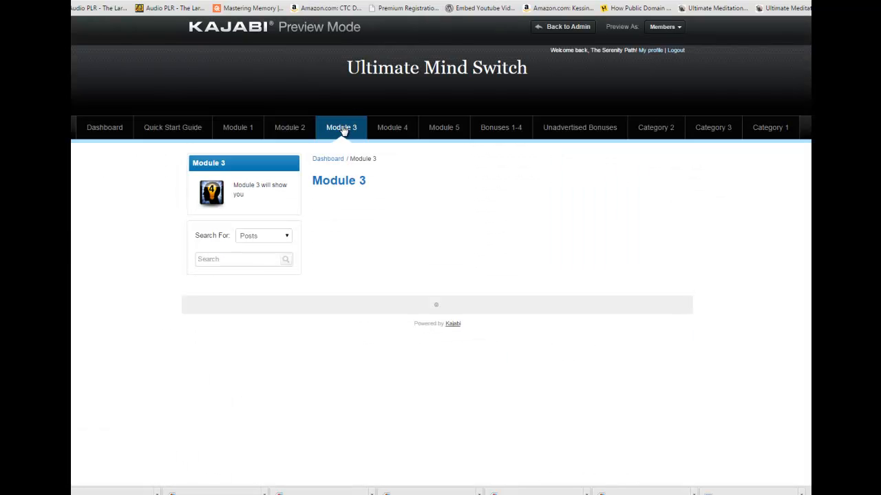
click(344, 131)
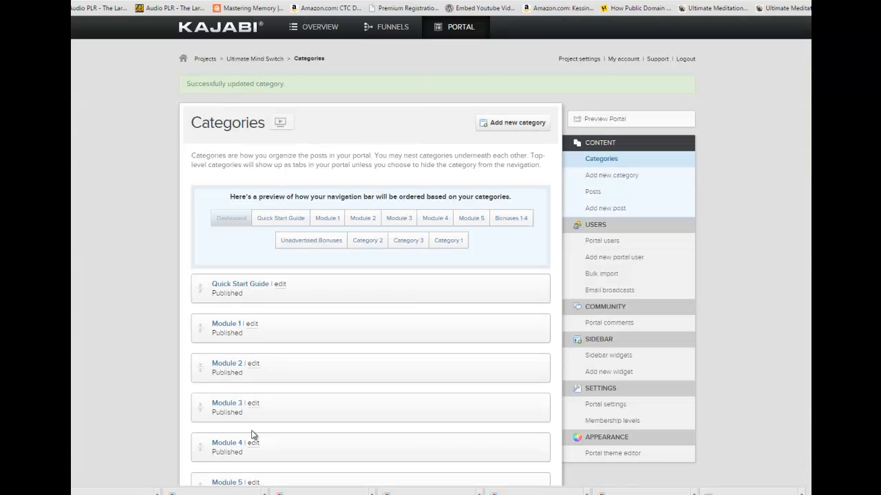
Open the Module 4 category for editing and upload Moddds4.png as its thumbnail.
click(253, 445)
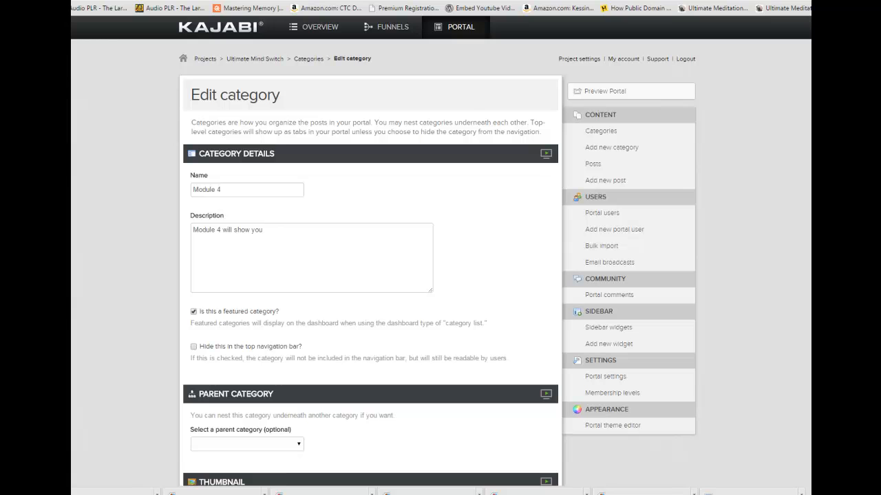
scroll(328, 160, down, 5)
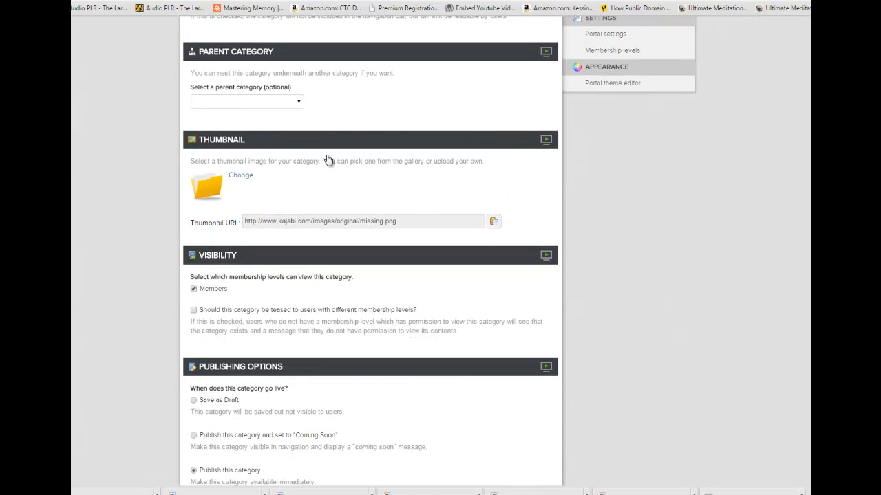
click(242, 176)
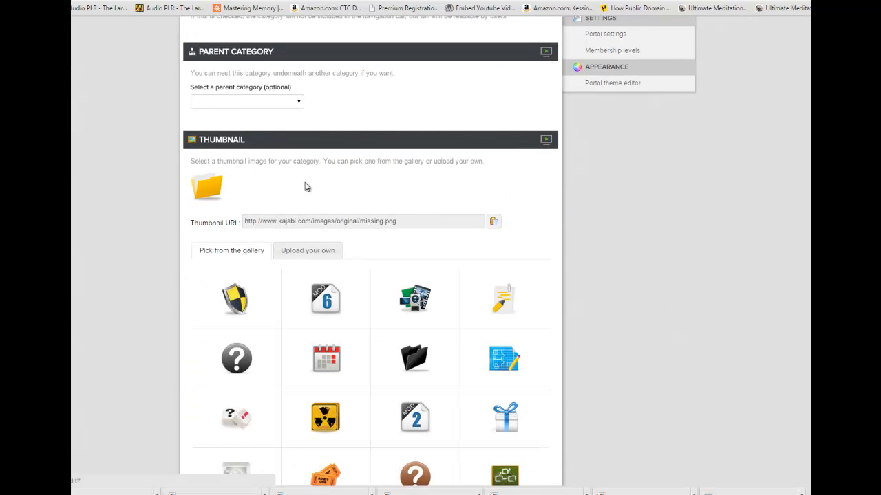
click(306, 252)
click(222, 278)
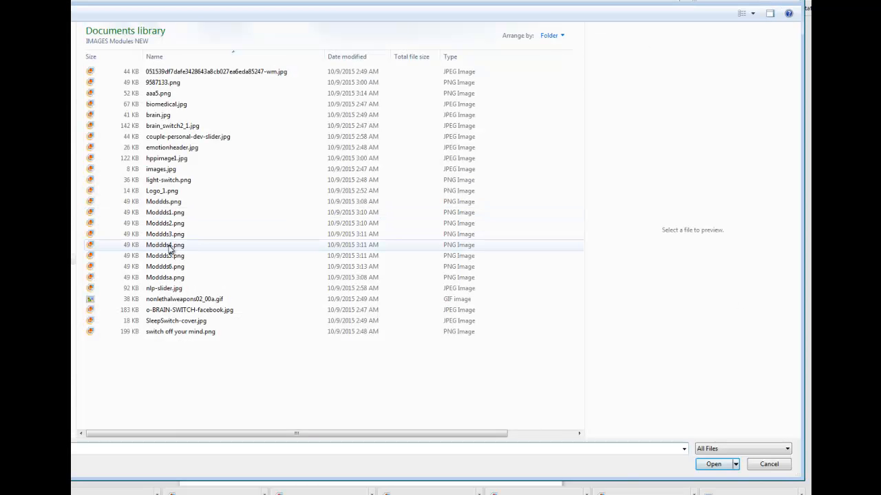
click(169, 245)
click(716, 465)
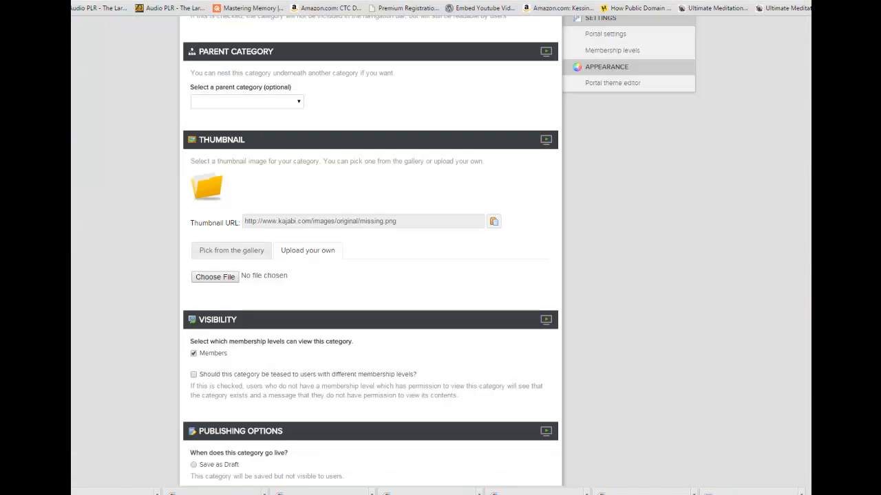
Publish the Module 4 category and check its page in the portal preview.
scroll(370, 276, down, 4)
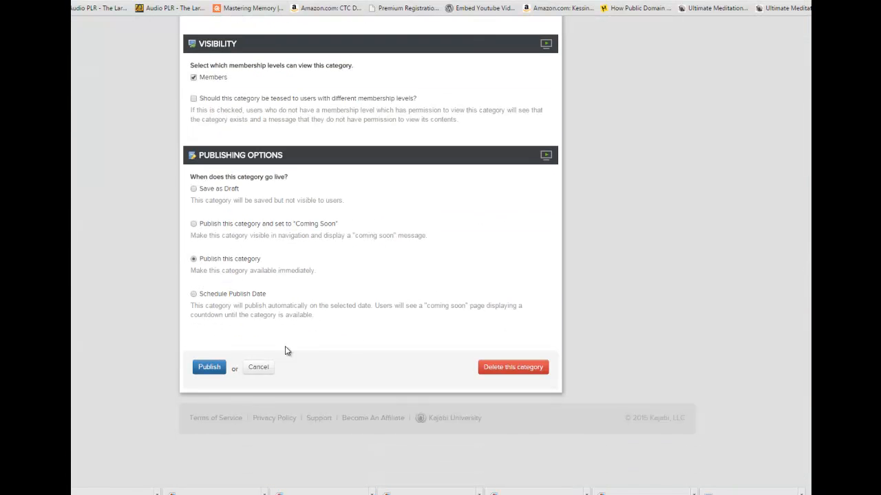
click(211, 367)
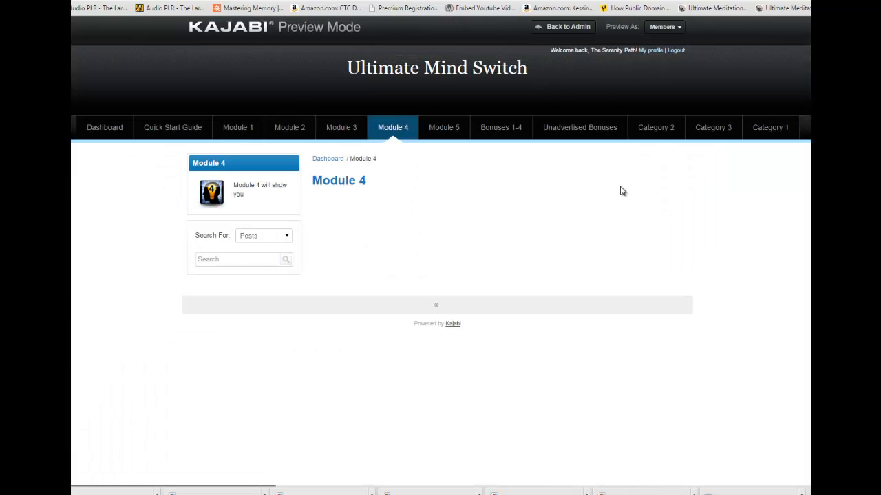
click(445, 132)
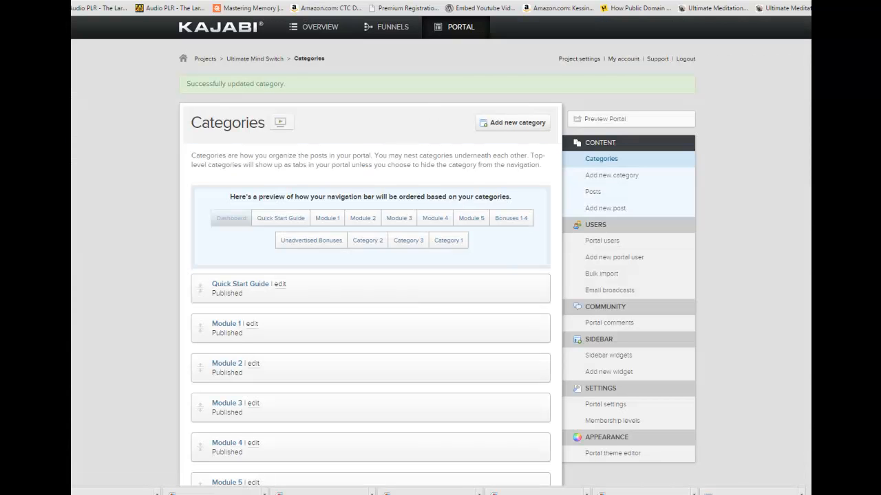
Check the thumbnail in the Module 5 category settings and review the Module 5, Module 1 and Module 4 pages in the portal preview.
scroll(370, 275, down, 3)
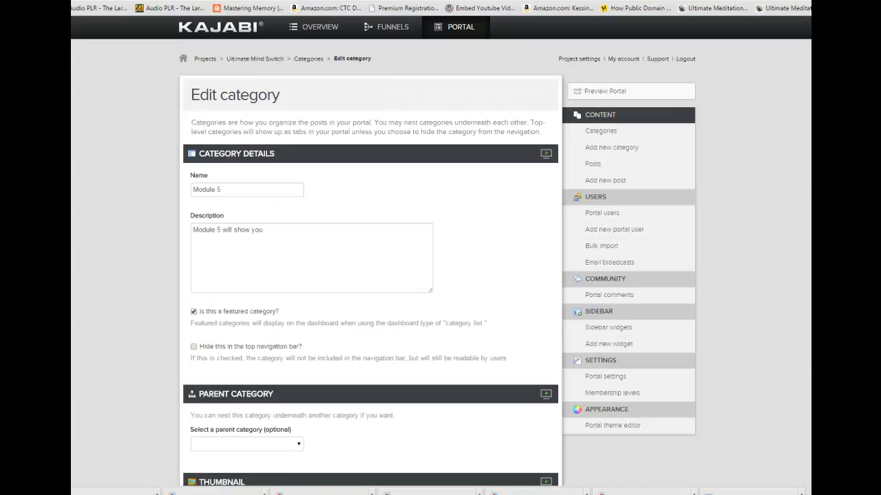
scroll(240, 321, down, 4)
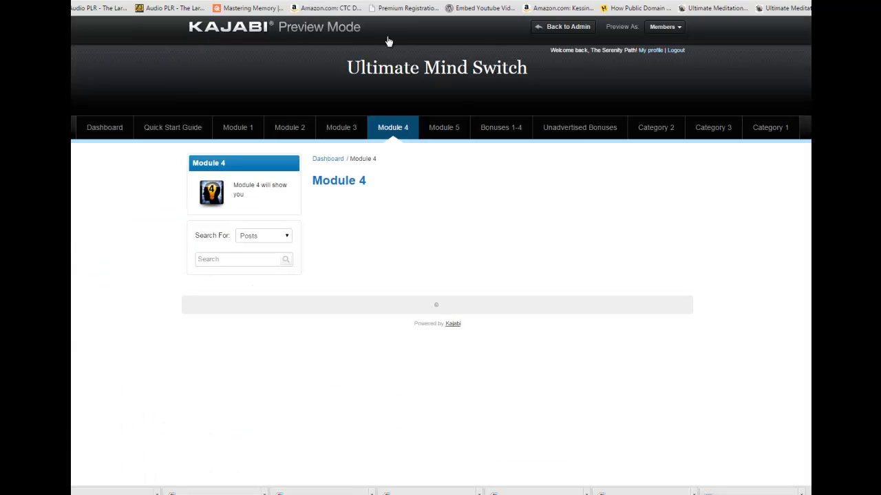
click(445, 131)
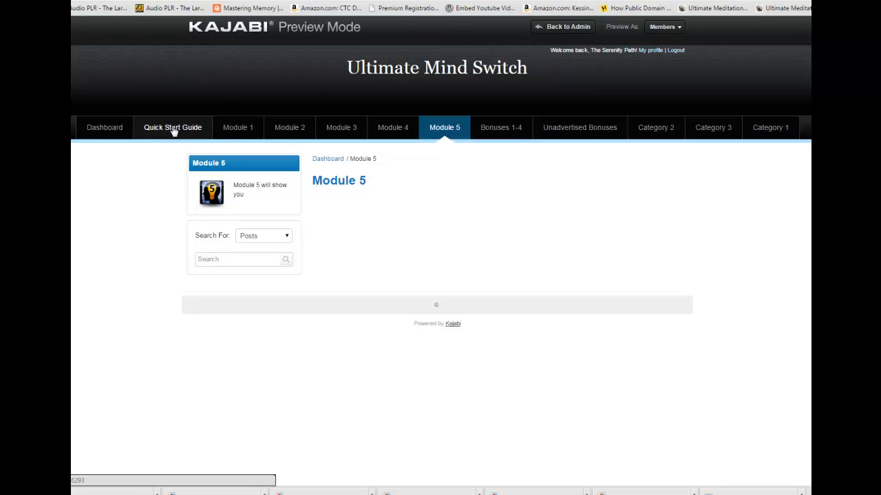
click(241, 128)
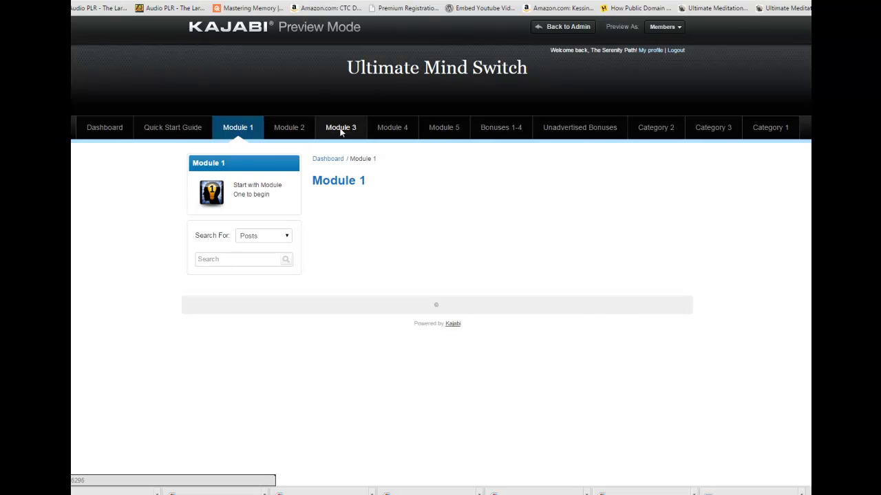
click(393, 130)
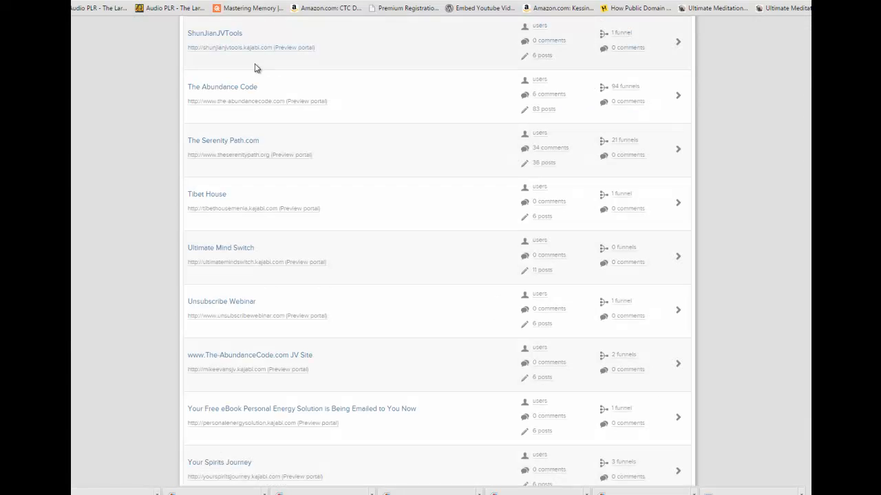
Open the categories of The Abundance Code project and examine how its modules are grouped in the navigation.
right_click(220, 88)
click(256, 92)
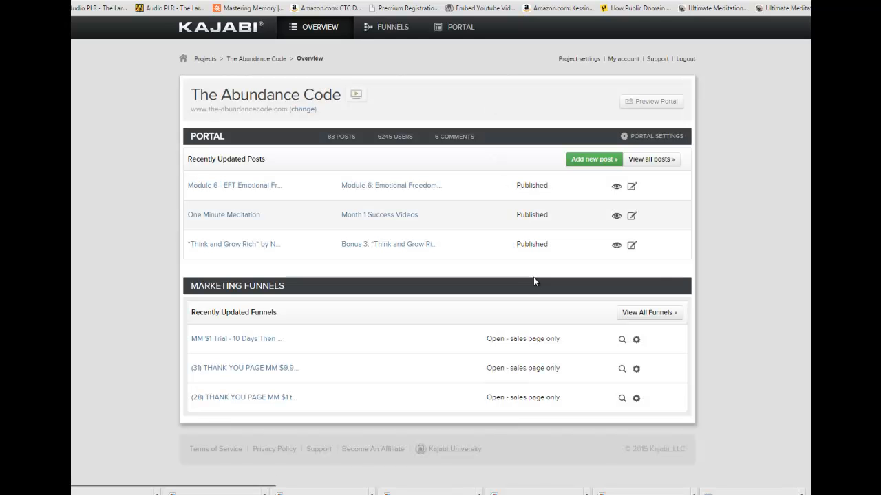
click(641, 165)
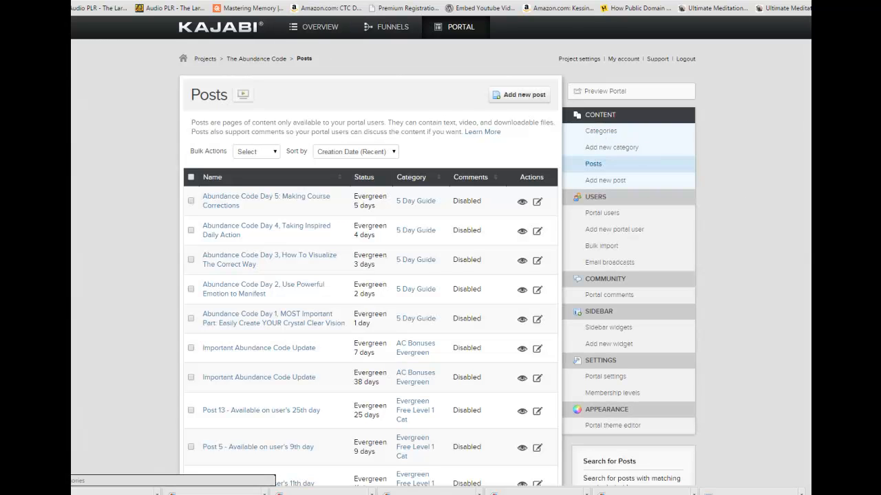
click(600, 130)
scroll(370, 275, down, 1)
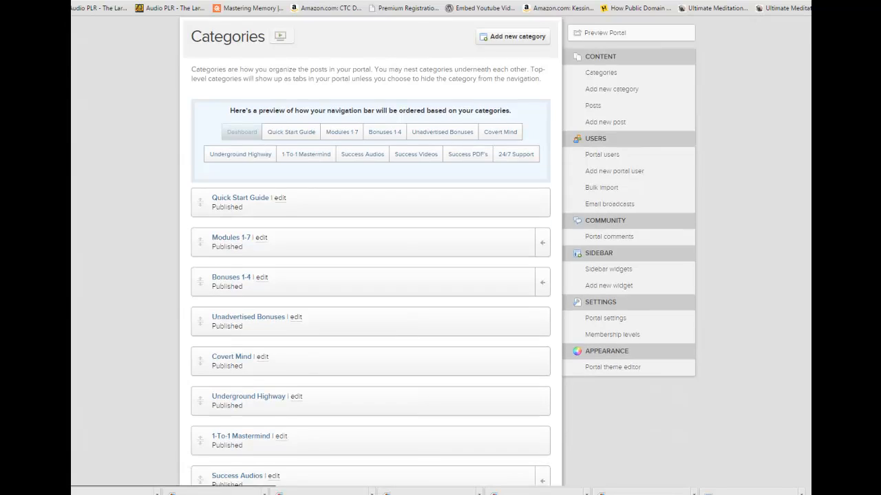
scroll(370, 275, down, 1)
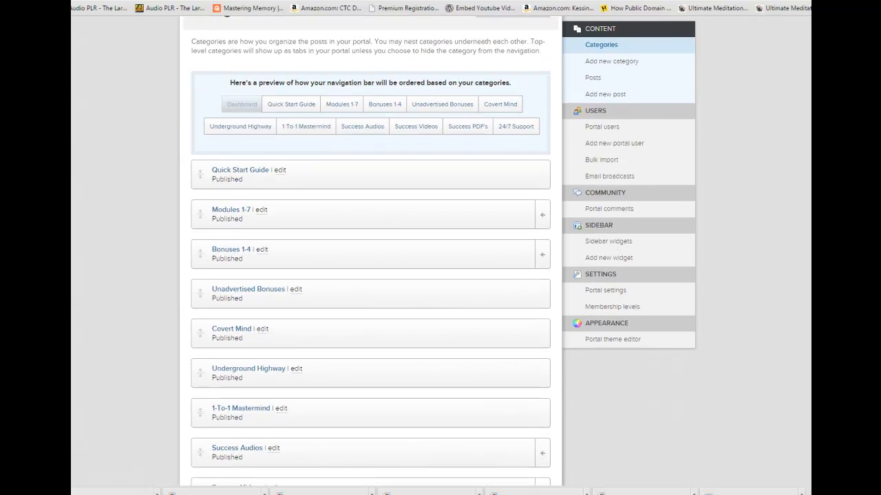
scroll(371, 275, up, 2)
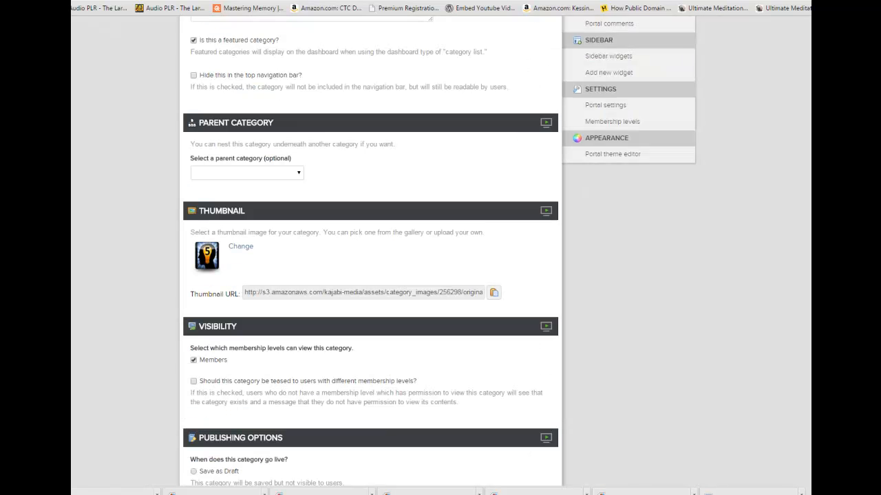
Start a new Ultimate Mind Switch category named "Modules 1-5" and mark it as a featured category.
scroll(370, 275, up, 4)
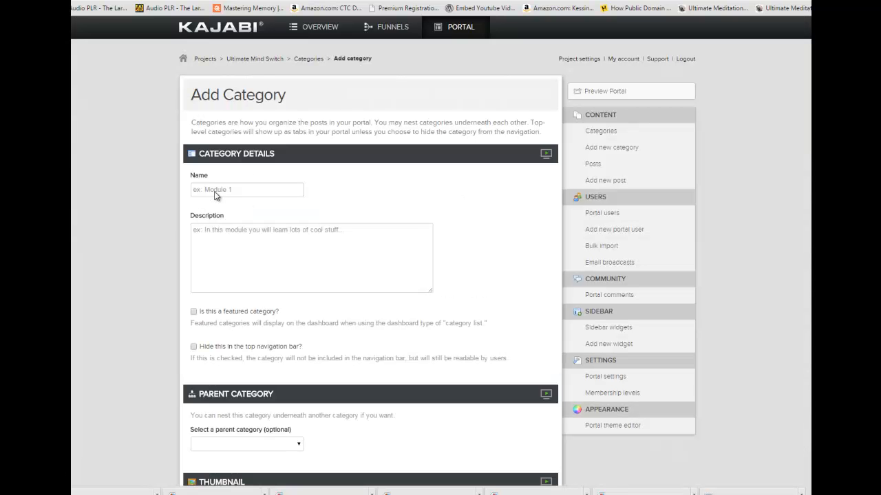
text(Modules 1-5)
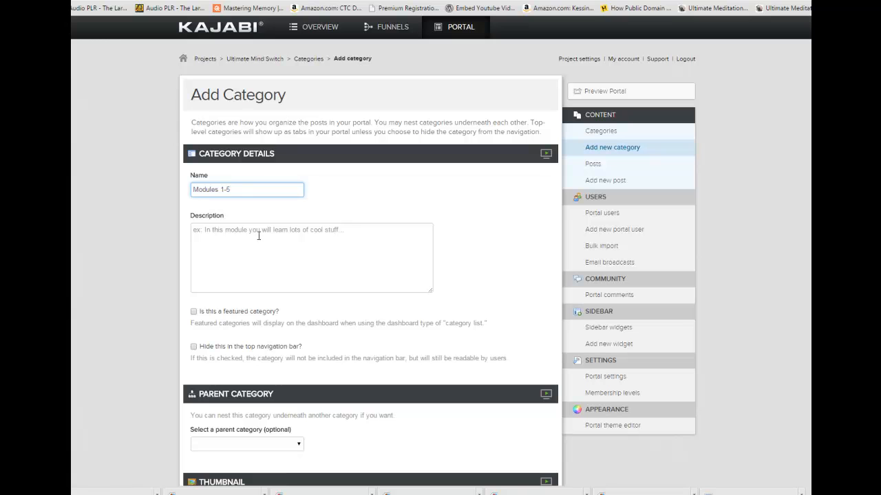
click(193, 312)
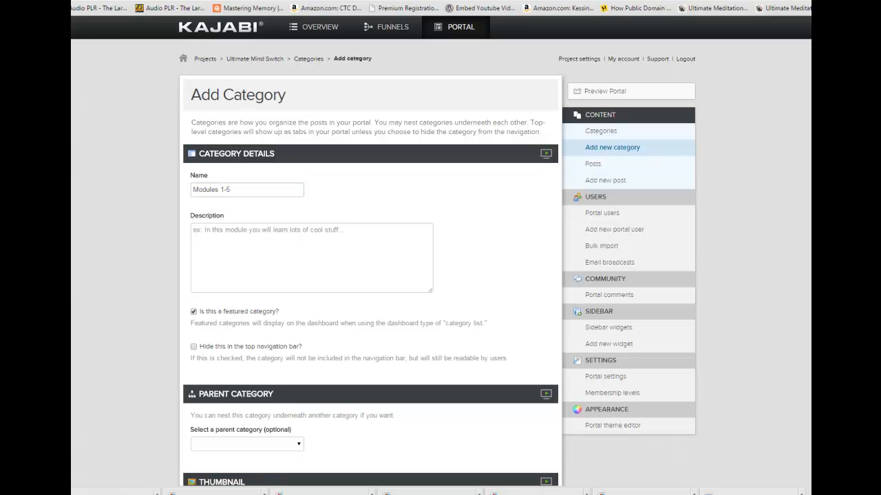
Upload Moddds.png as the thumbnail of the new Modules 1-5 category.
scroll(441, 251, down, 3)
scroll(440, 251, down, 2)
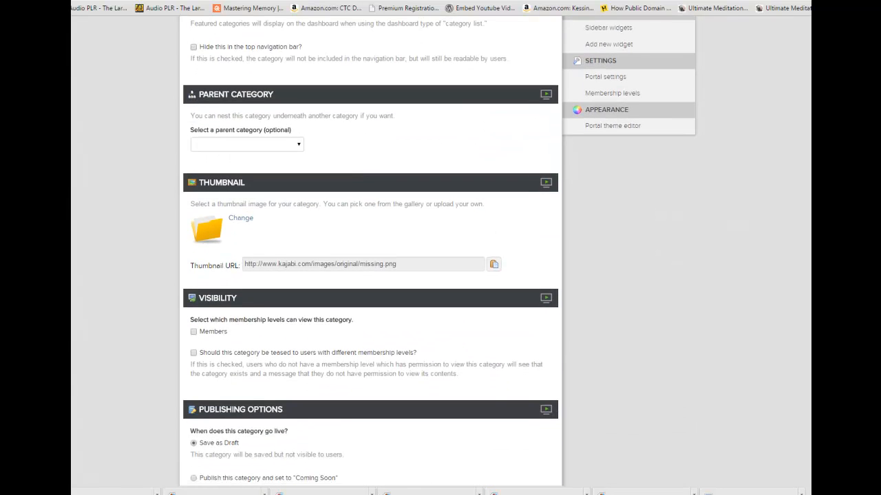
scroll(247, 265, down, 1)
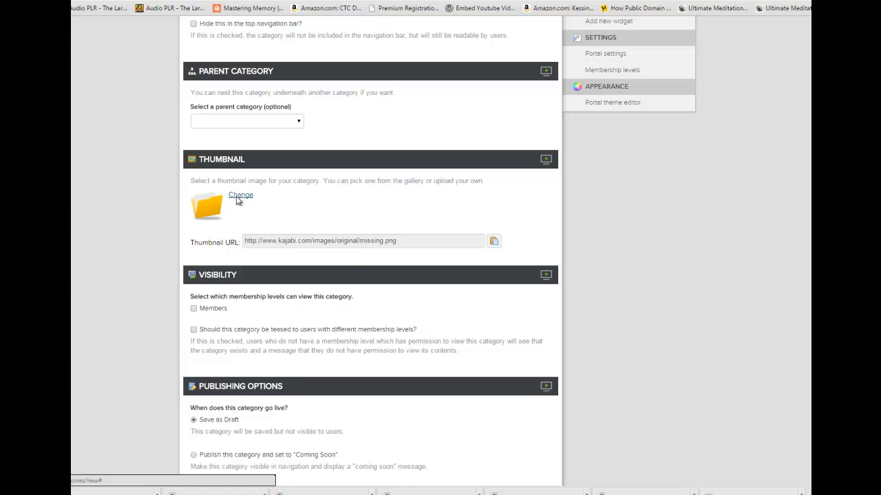
click(240, 197)
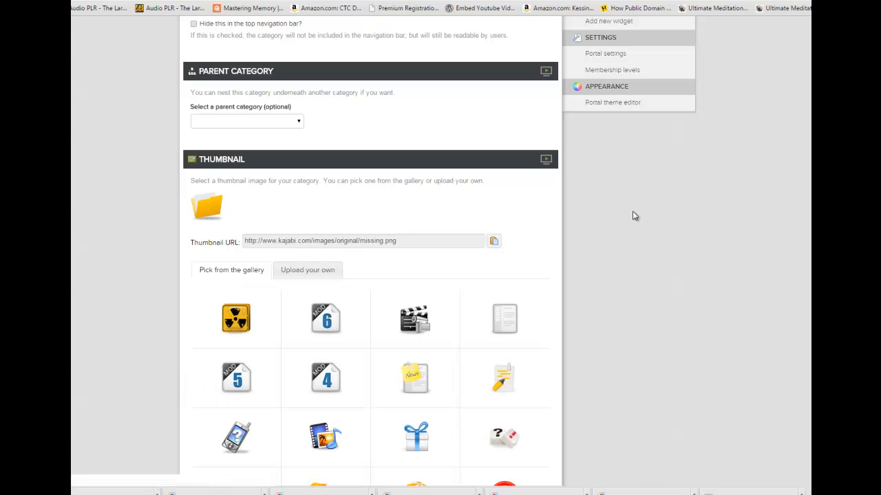
click(312, 269)
click(214, 297)
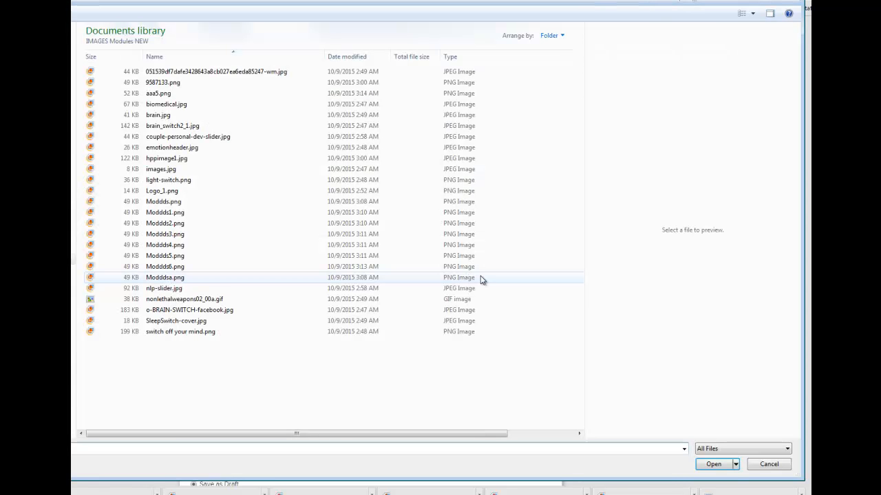
click(168, 202)
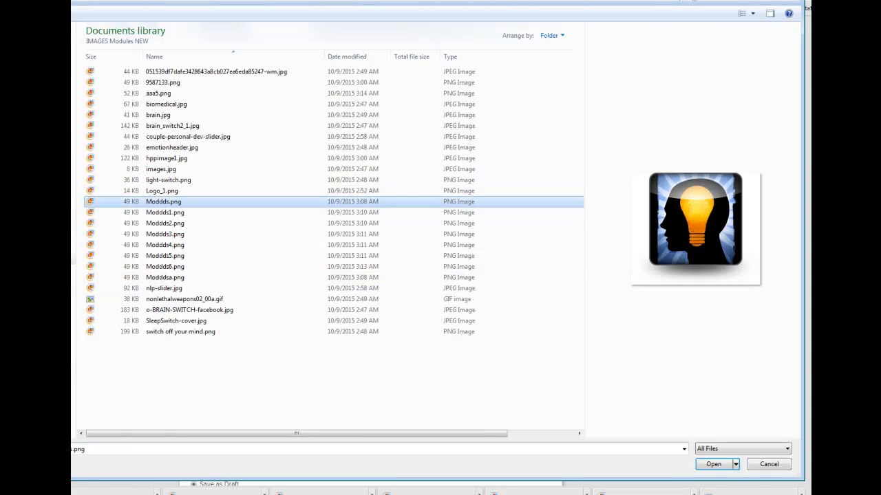
click(712, 465)
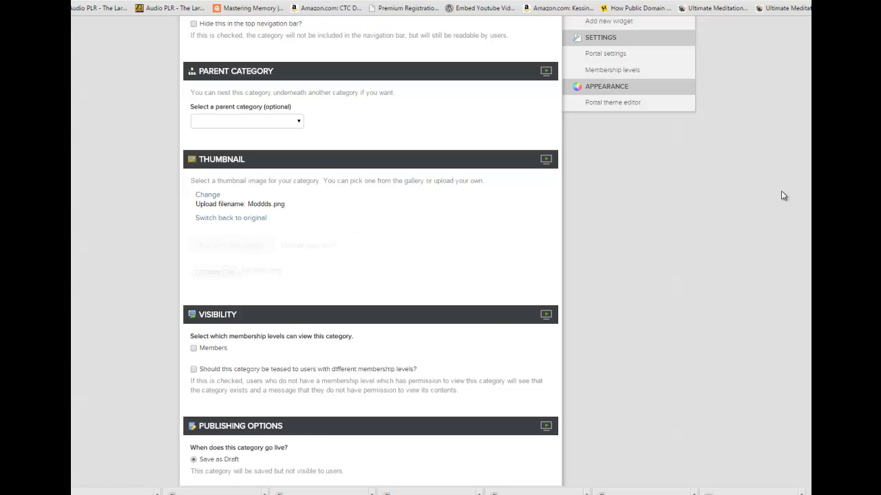
Make the Modules 1-5 category visible to Members and create it as published.
scroll(372, 275, down, 2)
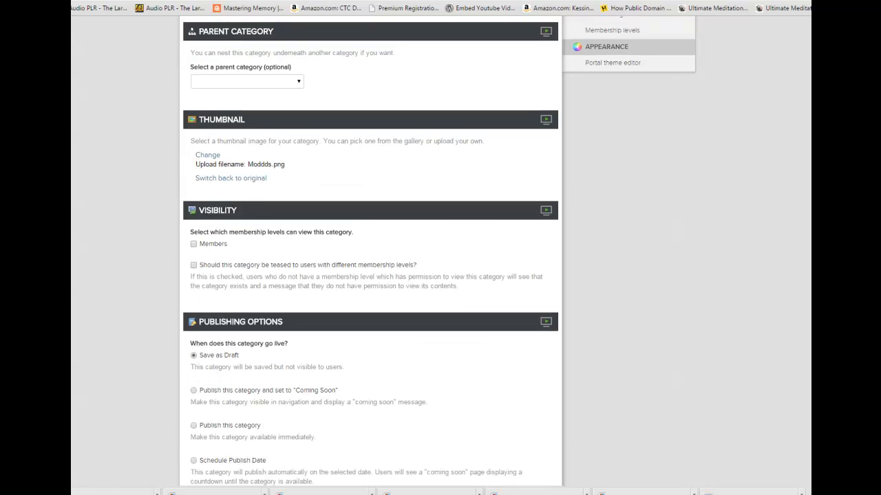
click(193, 159)
click(193, 340)
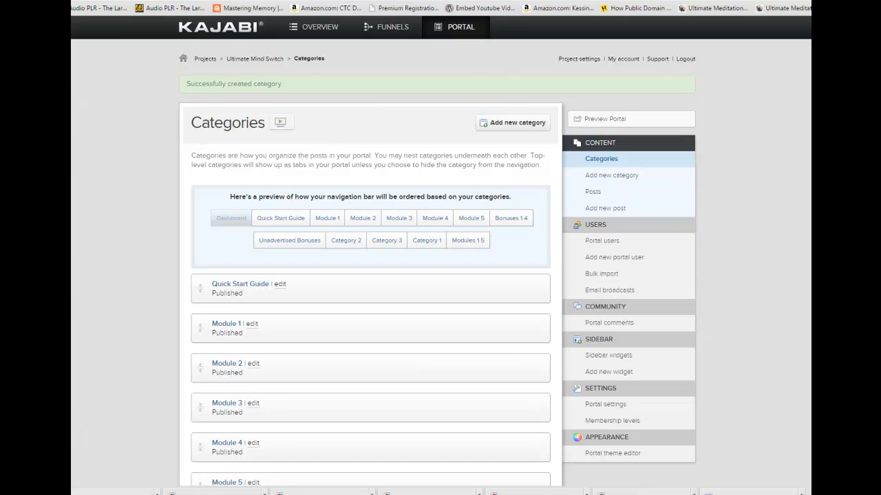
Move the Modules 1-5 category directly above Module 1 in the category order.
scroll(440, 275, down, 3)
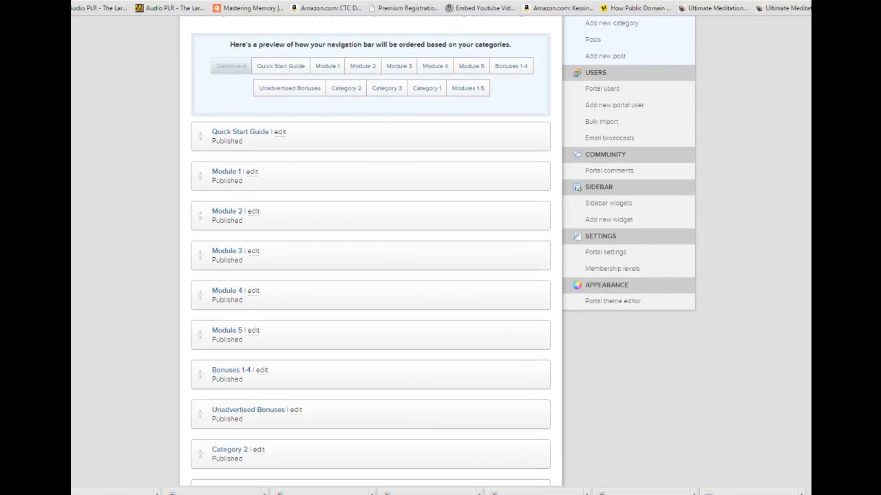
scroll(440, 276, down, 1)
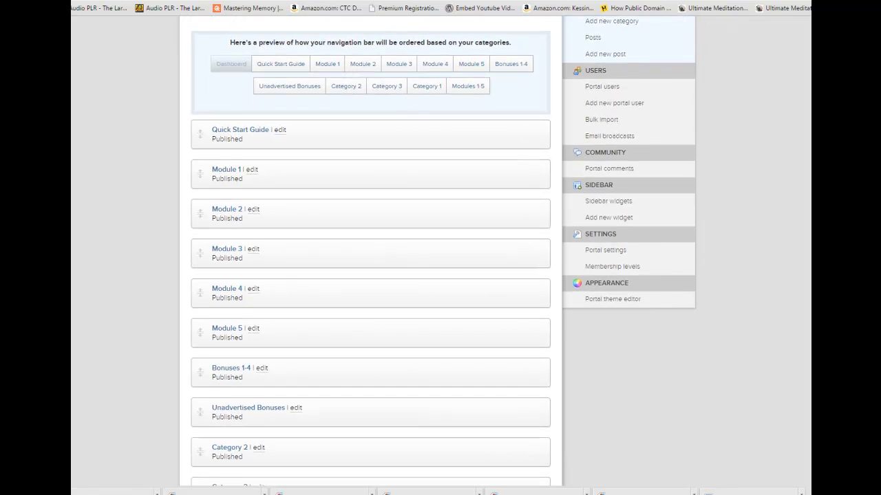
scroll(370, 275, down, 3)
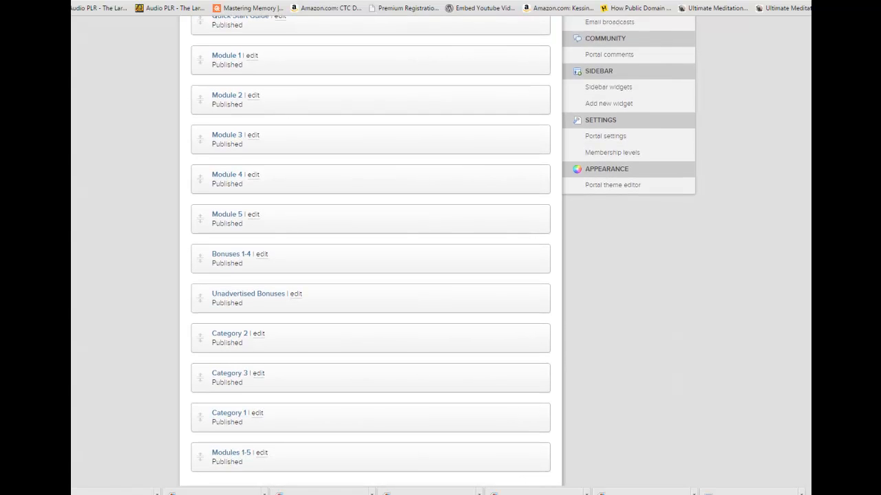
scroll(370, 276, down, 1)
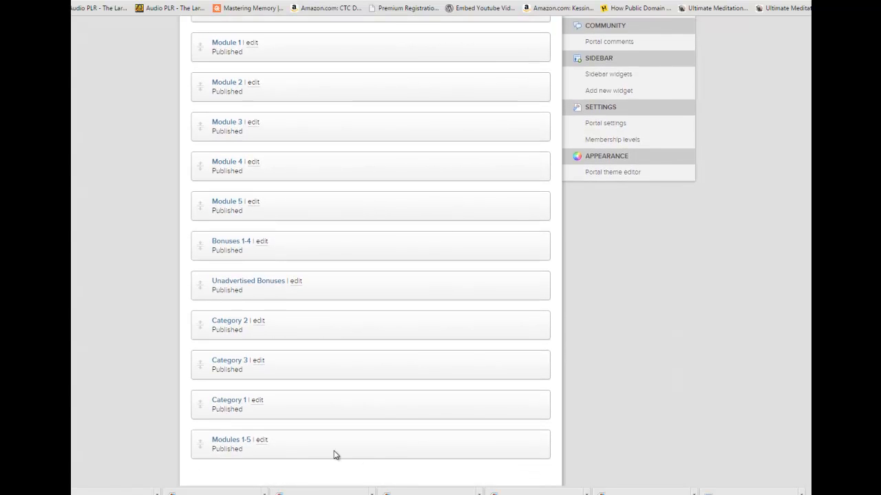
drag(200, 443, 206, 45)
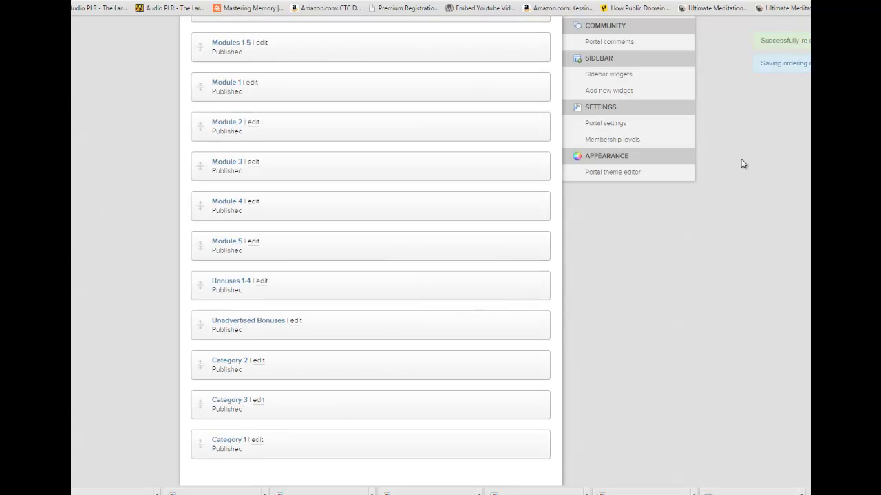
scroll(372, 248, up, 4)
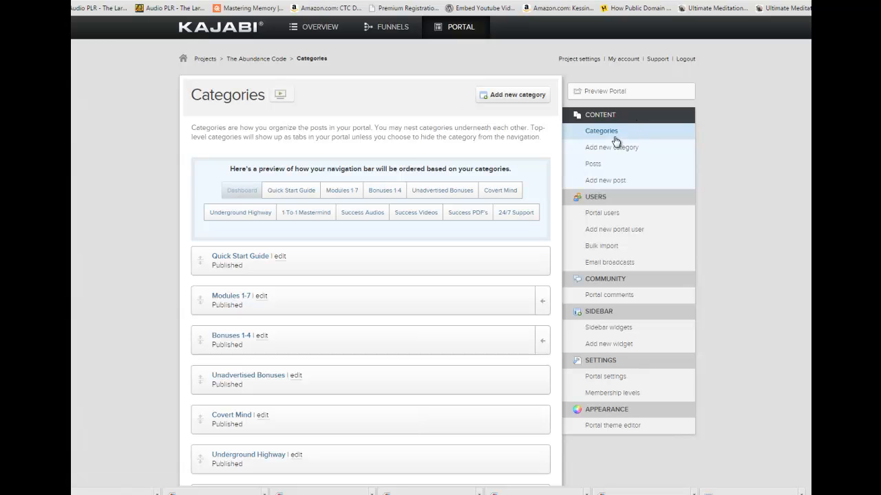
Preview The Abundance Code portal and examine its Modules 1-7 page and module grouping as a model.
right_click(605, 93)
click(619, 94)
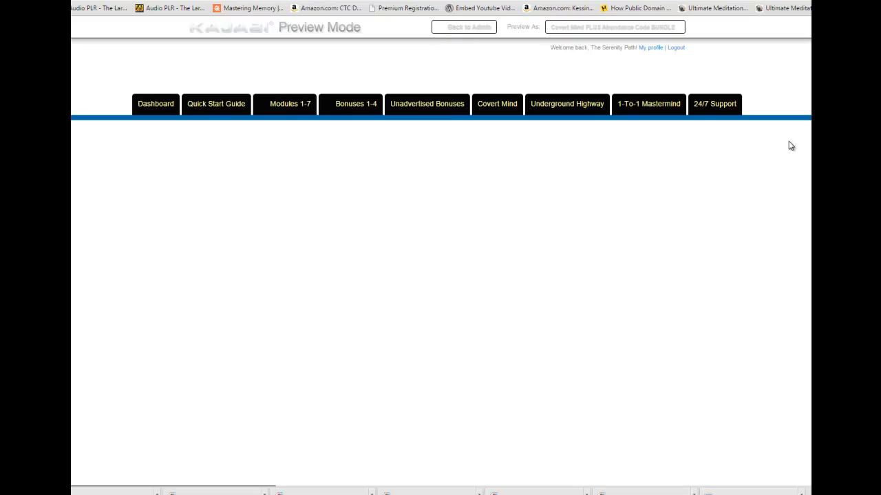
click(285, 106)
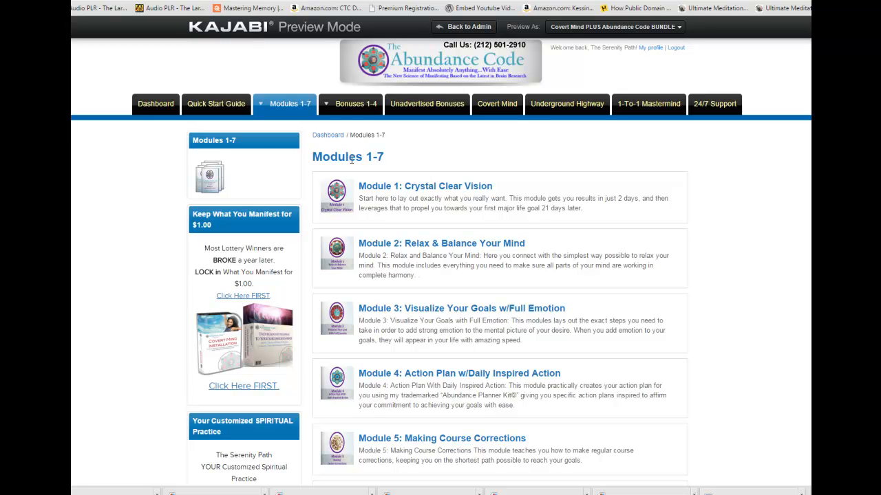
mouse_move(350, 104)
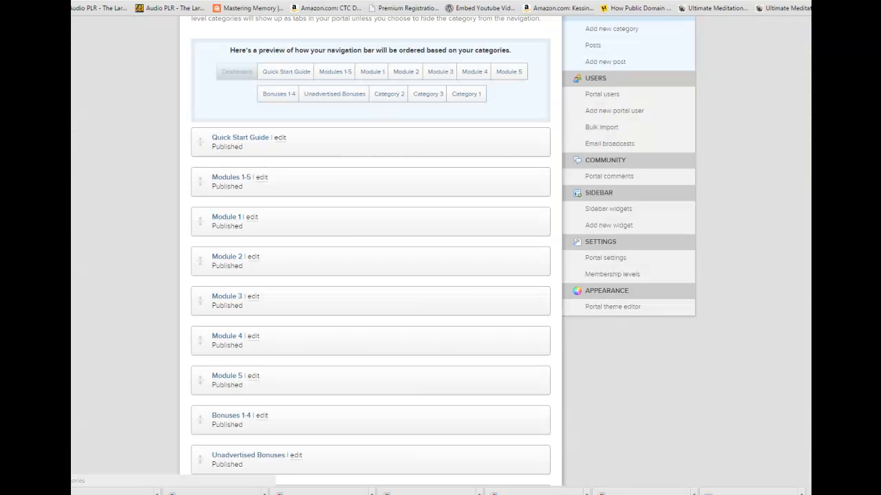
Return to the Ultimate Mind Switch categories and open the Module 1 category for editing.
scroll(440, 251, up, 3)
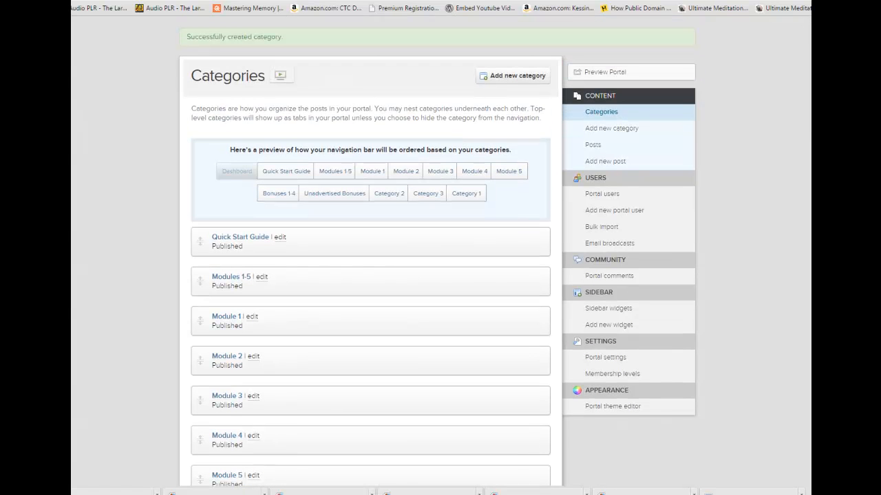
scroll(440, 254, up, 1)
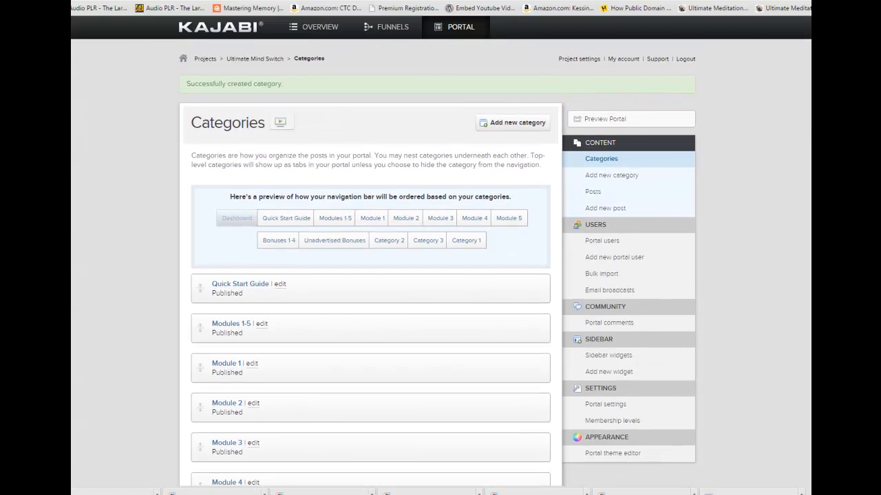
scroll(222, 193, down, 3)
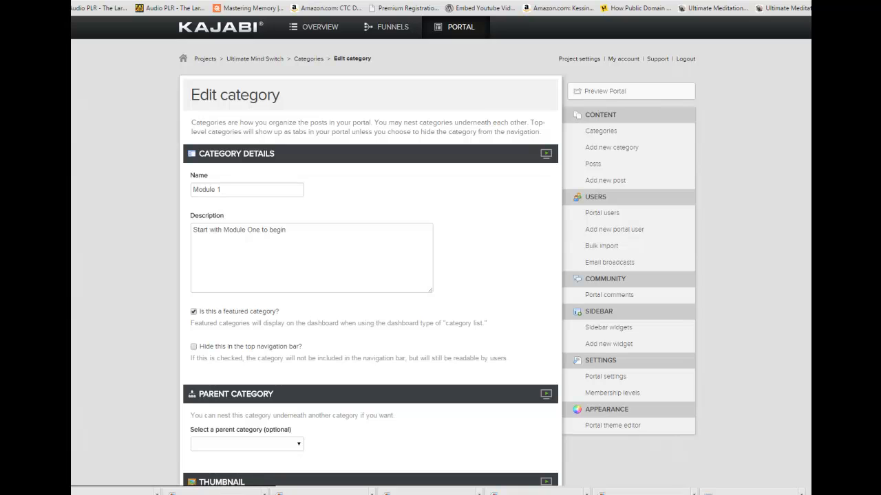
drag(809, 52, 701, 51)
click(809, 2)
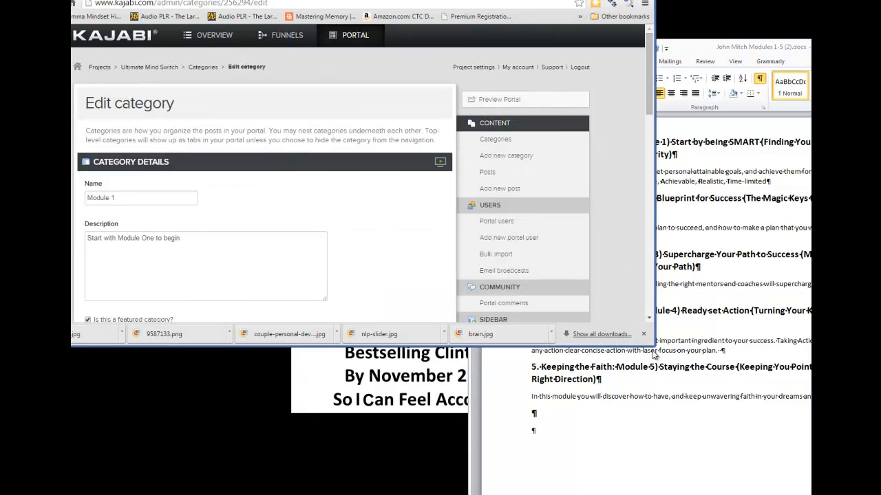
drag(654, 345, 505, 485)
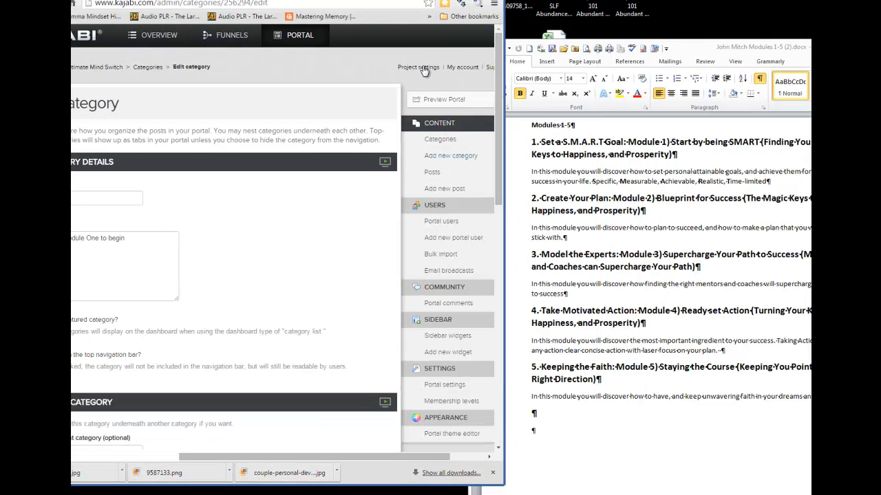
drag(410, 0, 463, 10)
click(696, 55)
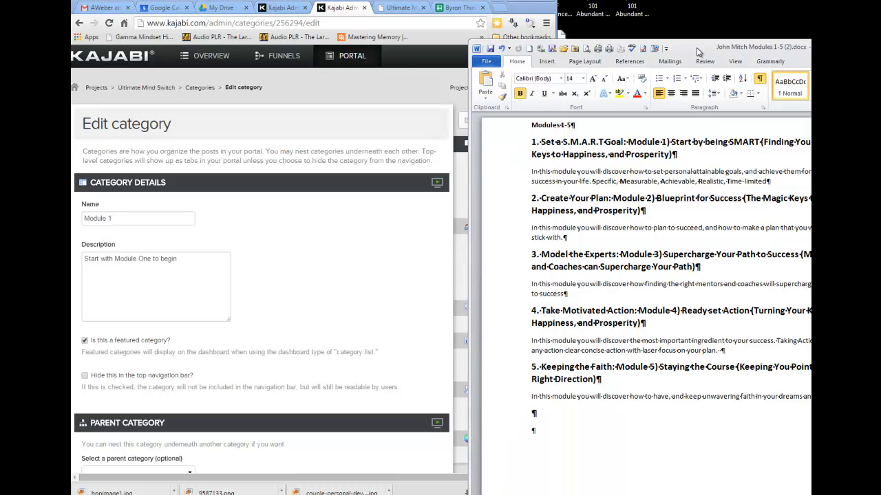
drag(474, 178, 558, 174)
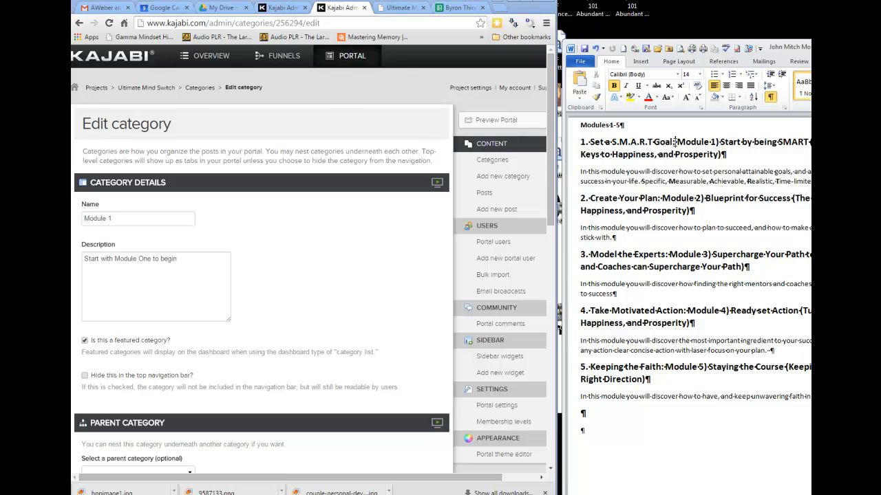
Extend the category name to "Module 1: Set a S.M.A.R.T Goal:" using the first heading text from the Word document.
drag(675, 142, 602, 141)
key(ctrl+c)
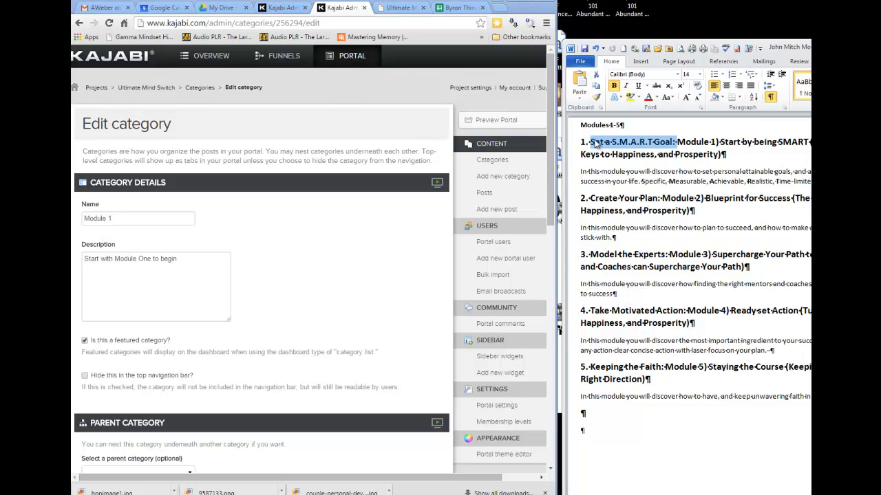
click(133, 218)
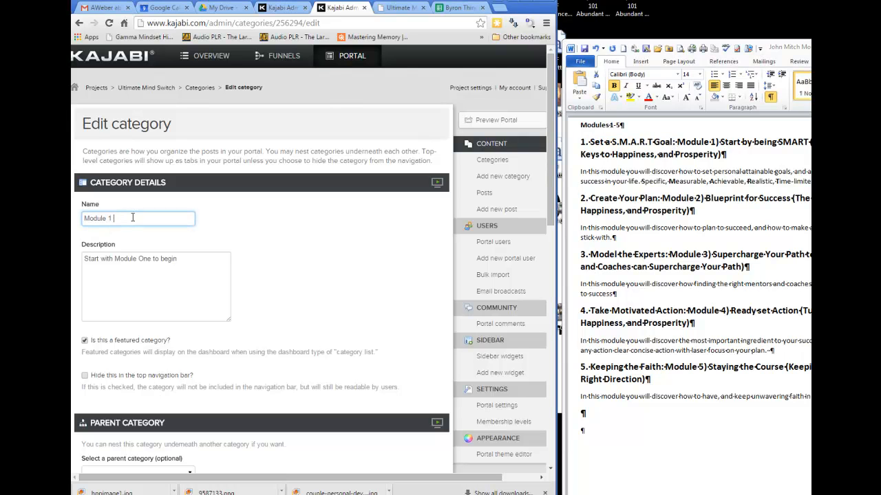
text(:)
key(ctrl+v)
click(719, 142)
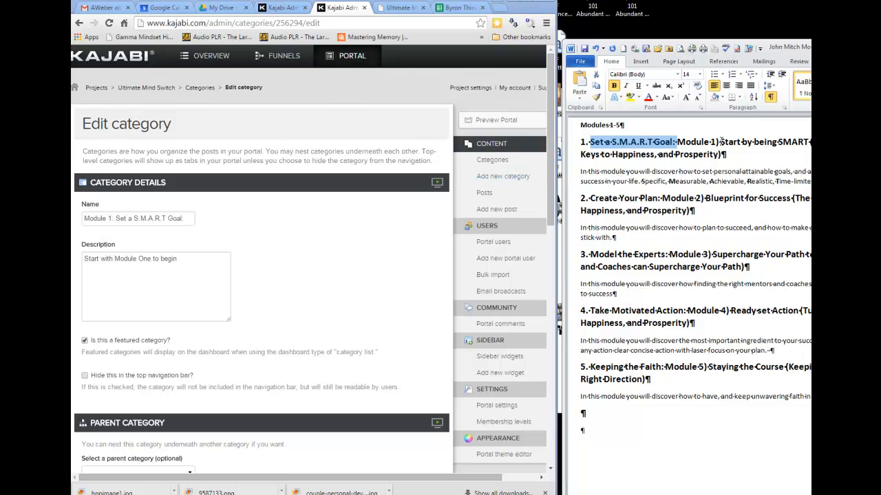
Replace the Module 1 description with the Word document's "Start by being SMART" title and paragraph, separated by a blank line.
drag(721, 142, 809, 183)
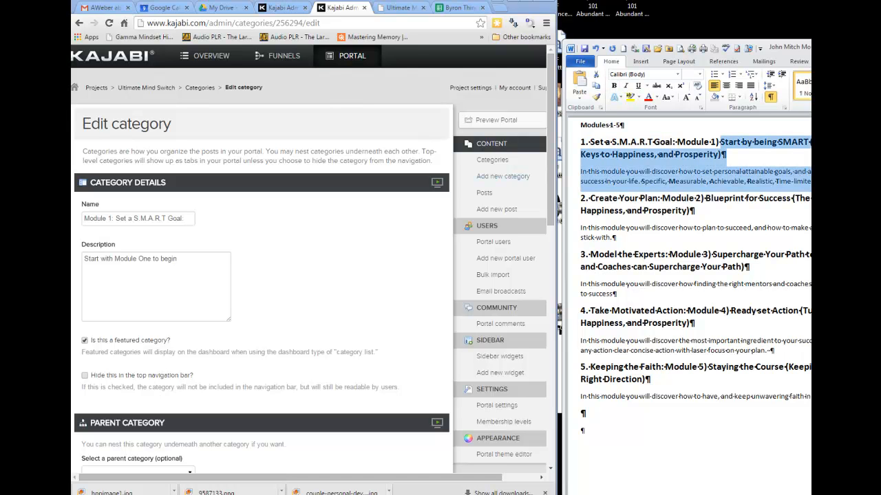
click(185, 258)
key(ctrl+a)
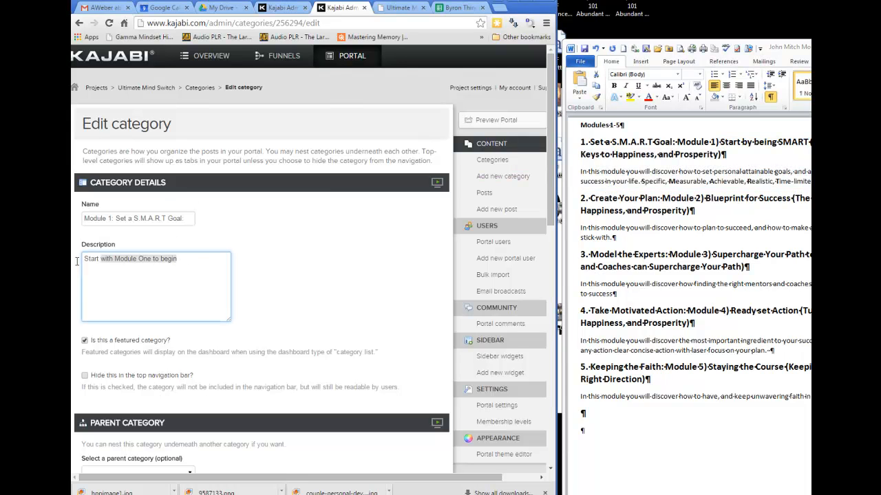
text(Start by being SMART (Finding Your Magic Keys to Happiness, and Prosperity) In this module you will discover how to set personal attainable goals, and achieve them for maximum success in your life. Specific, Measurable, Achievable, Realistic, Time-limited)
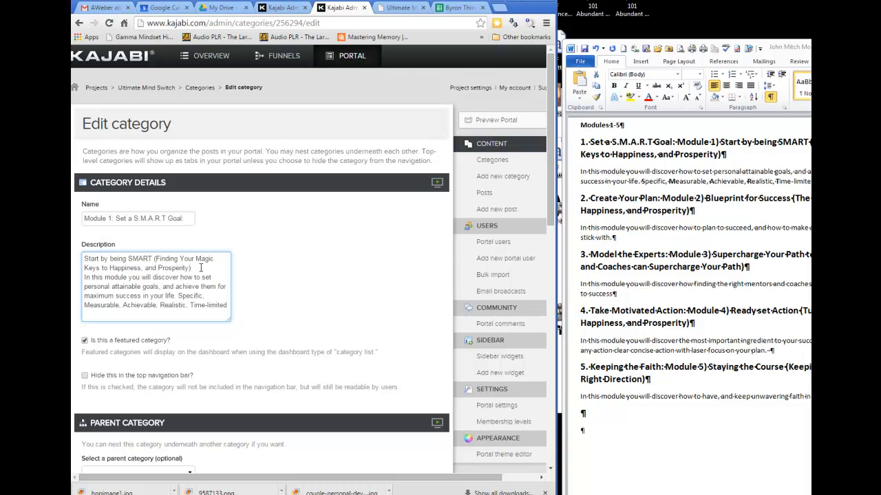
click(200, 267)
key(Return)
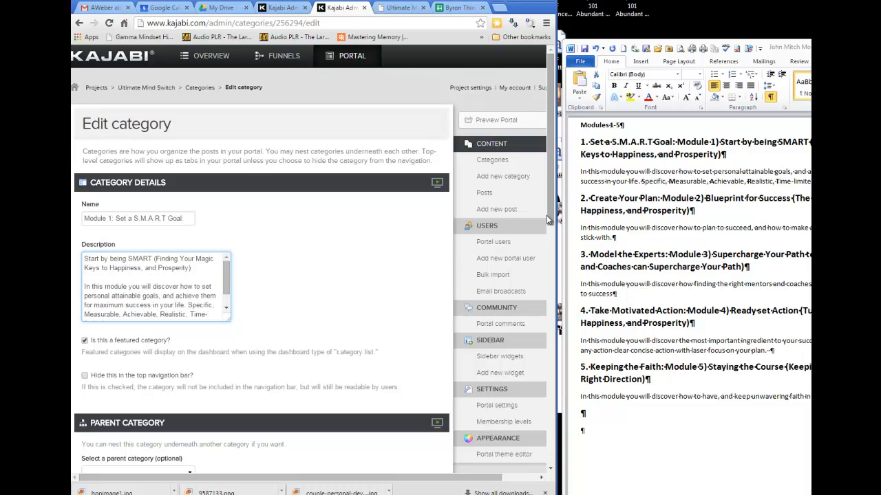
Nest the Module 1 category under the parent category Modules 1-5 and publish it.
drag(550, 220, 583, 323)
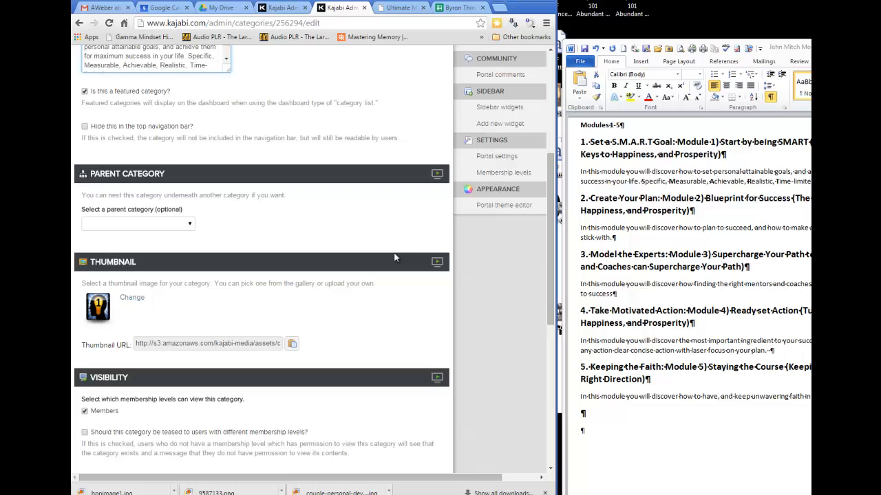
click(191, 228)
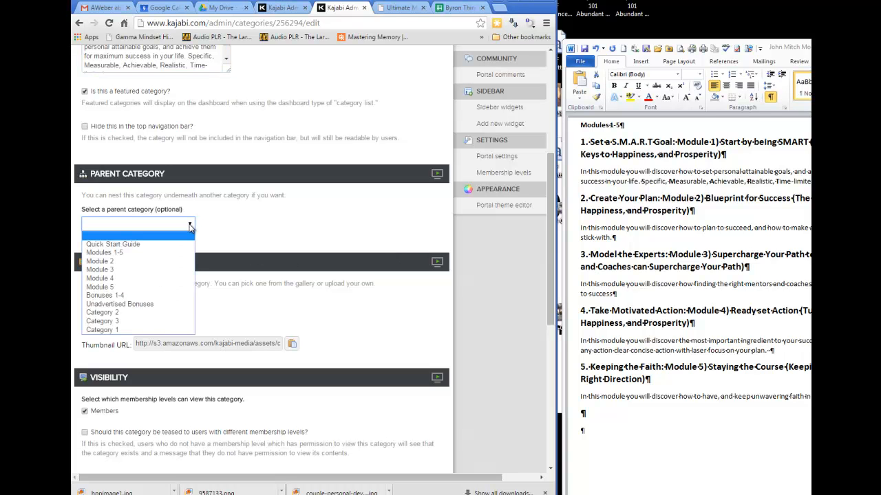
click(170, 253)
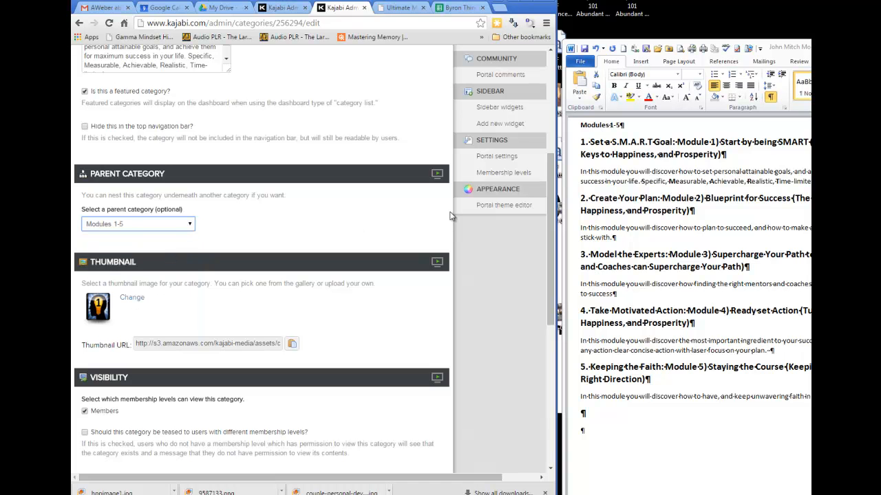
drag(549, 251, 550, 392)
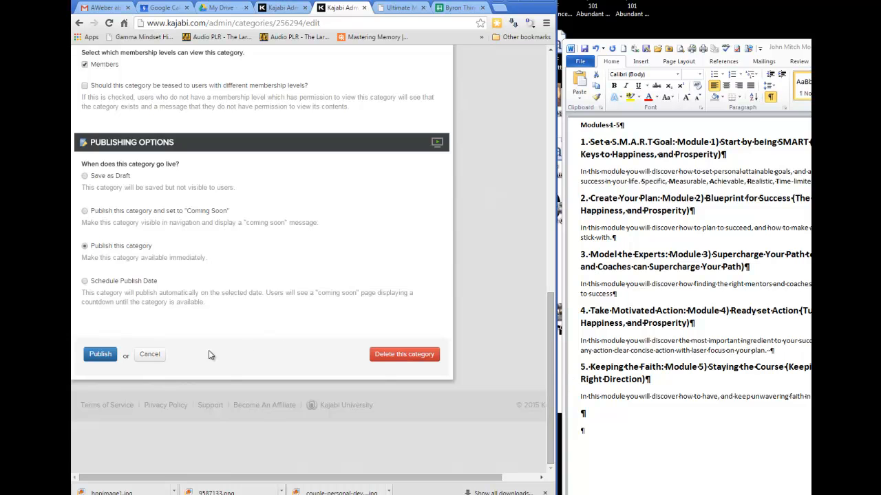
click(100, 354)
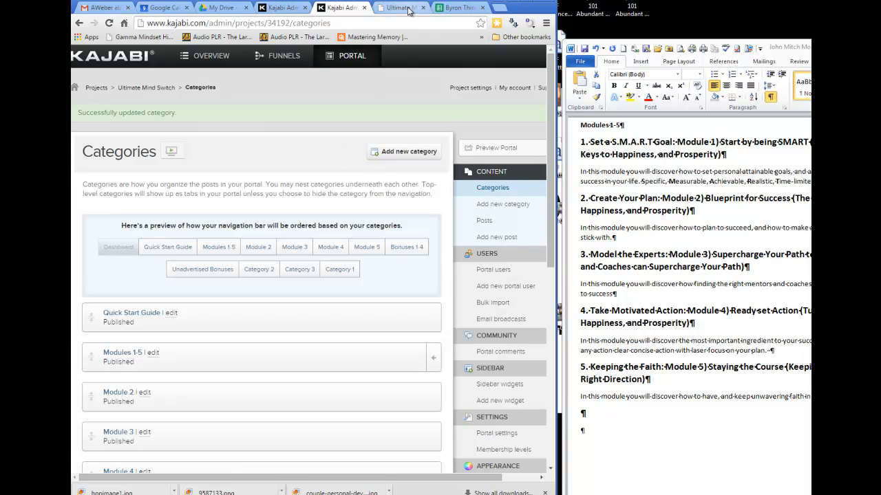
Maximize the browser and view the Module 1 page in the Ultimate Mind Switch portal preview.
click(406, 8)
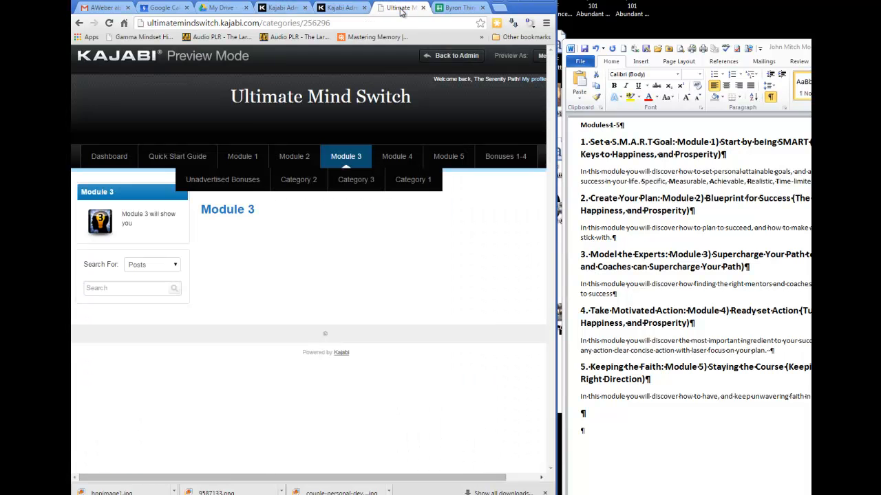
double_click(528, 6)
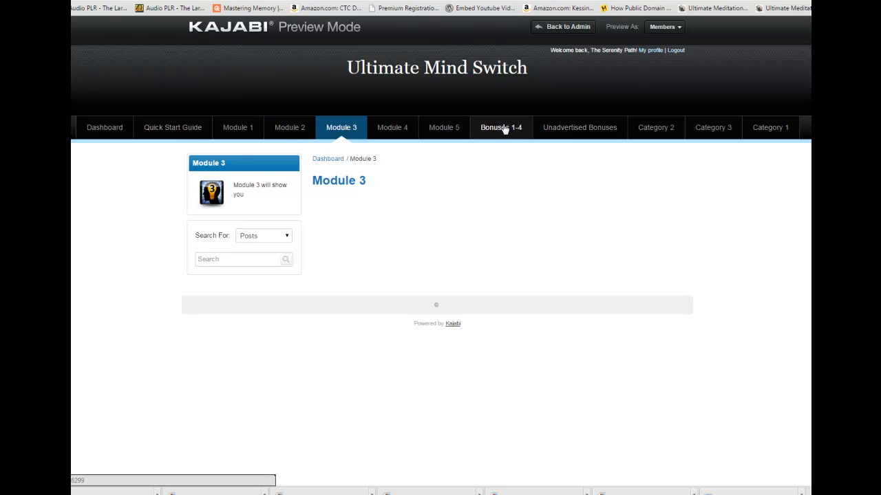
click(239, 131)
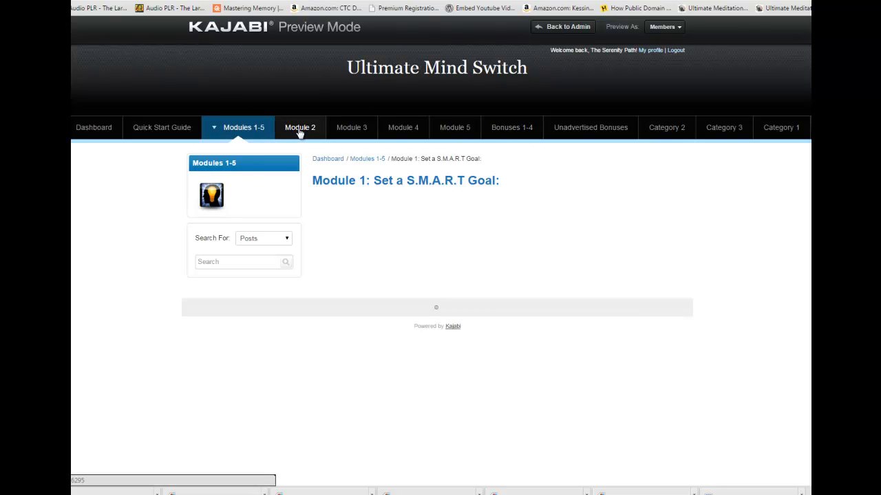
Return to the Ultimate Mind Switch categories and look through the list for the nested Module 1 category.
click(380, 0)
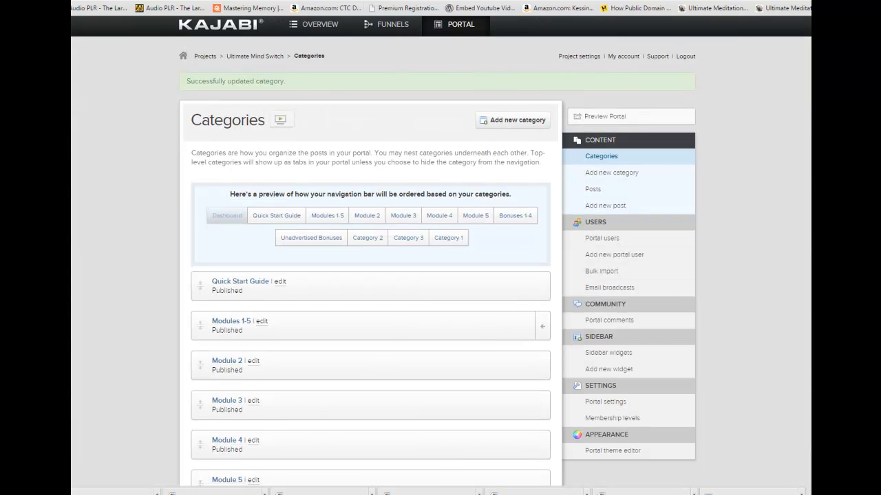
scroll(440, 275, down, 3)
scroll(371, 248, down, 1)
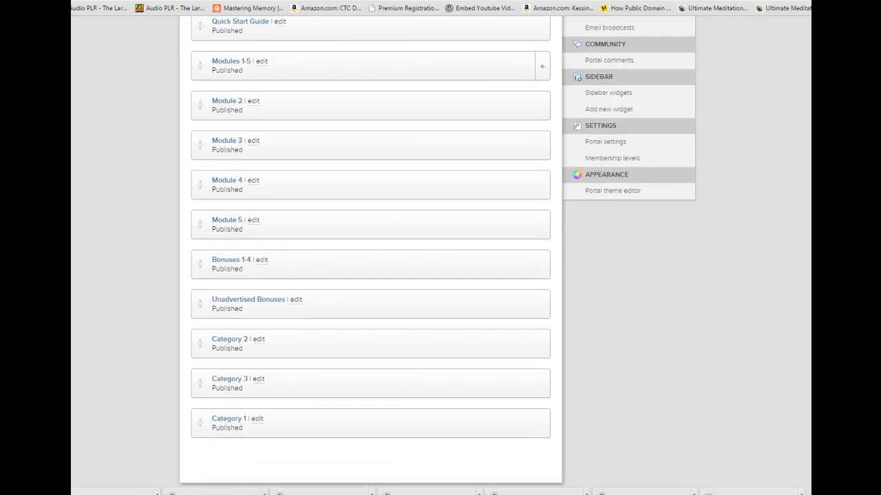
scroll(372, 247, up, 2)
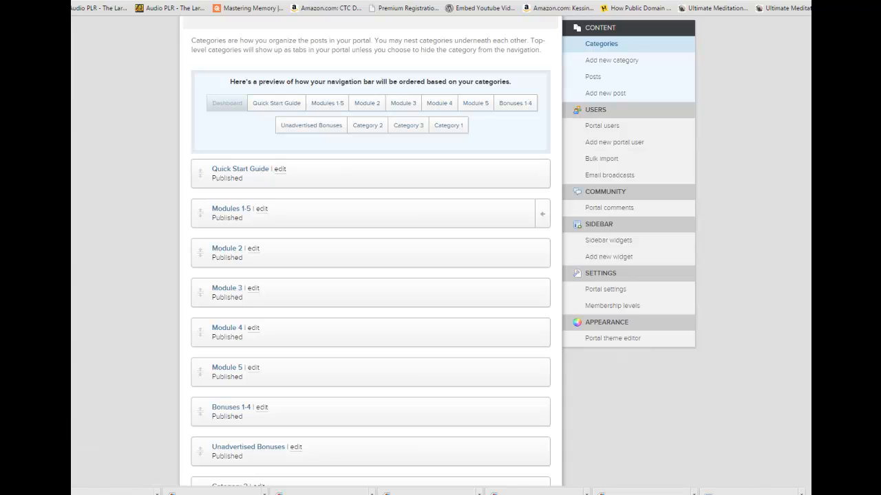
scroll(587, 241, down, 1)
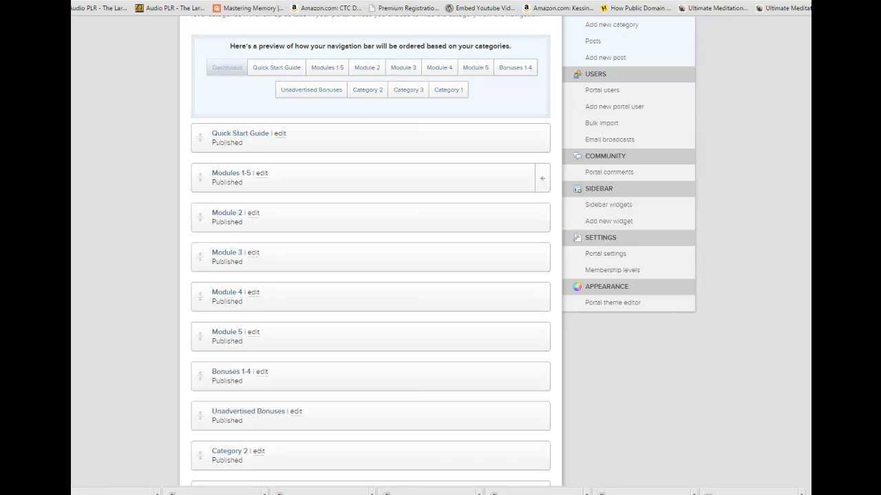
scroll(624, 117, up, 2)
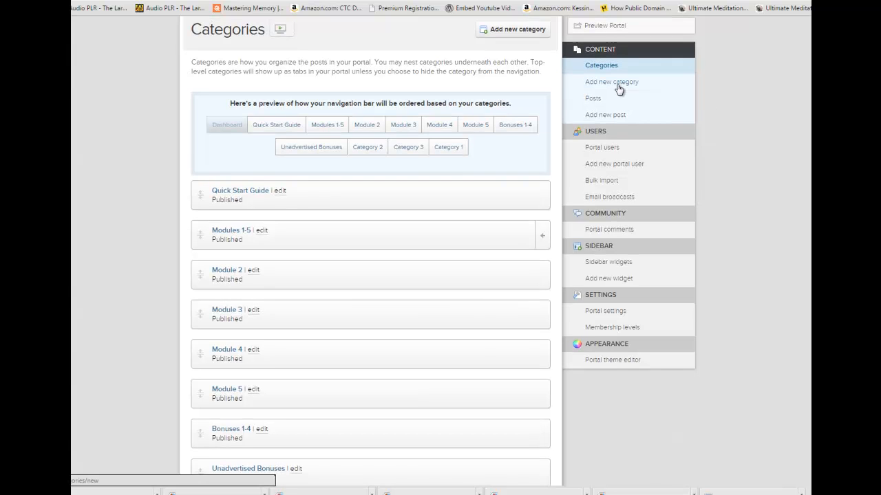
click(617, 83)
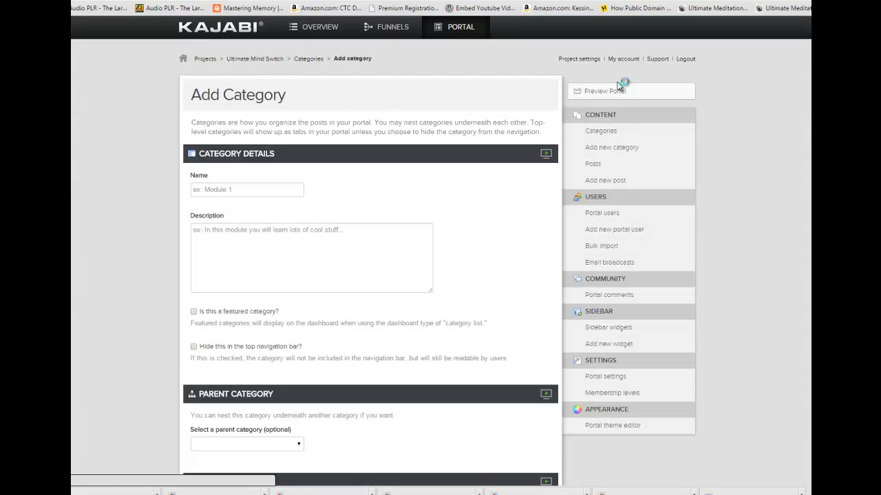
click(246, 188)
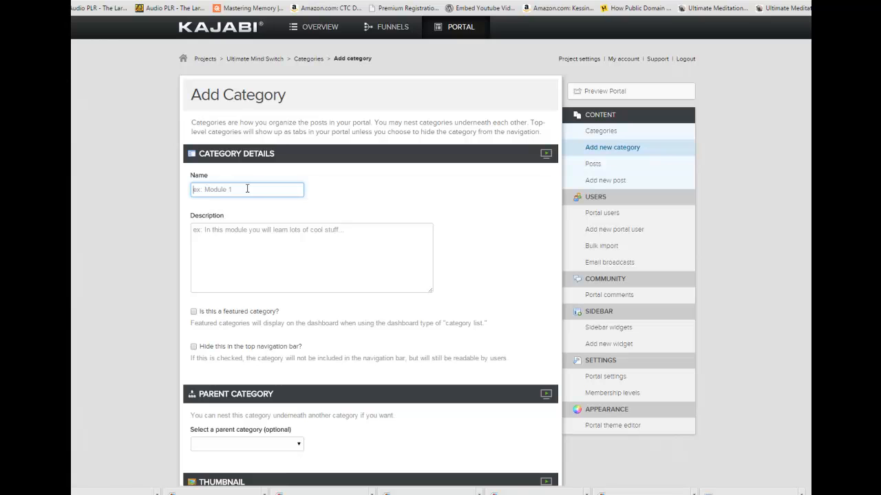
text(Module 1)
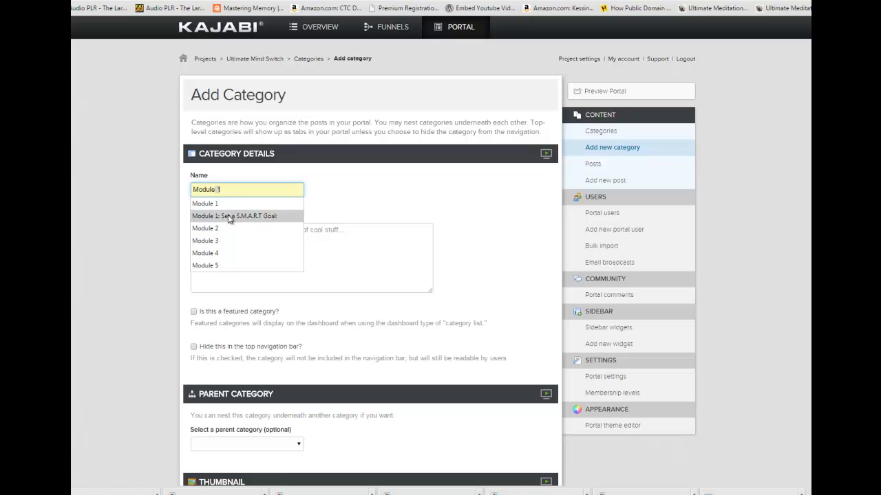
click(279, 215)
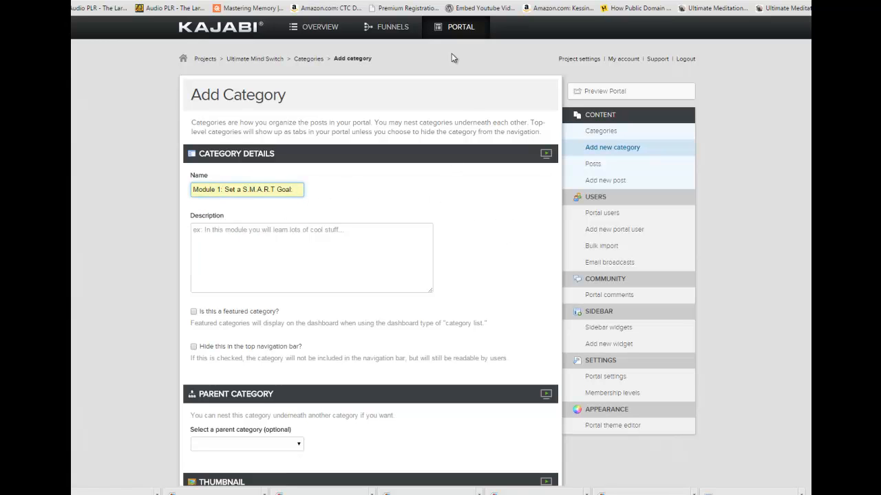
click(312, 60)
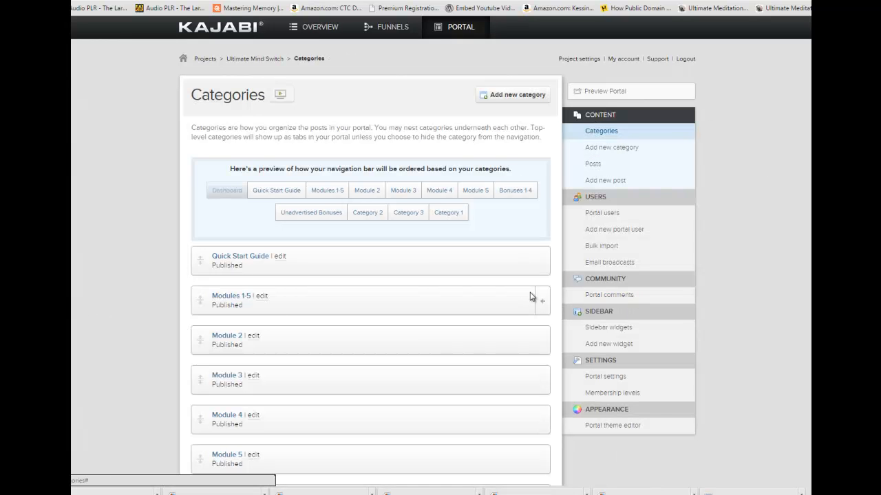
Expand the Modules 1-5 category in the list and check its page in the portal preview.
click(542, 304)
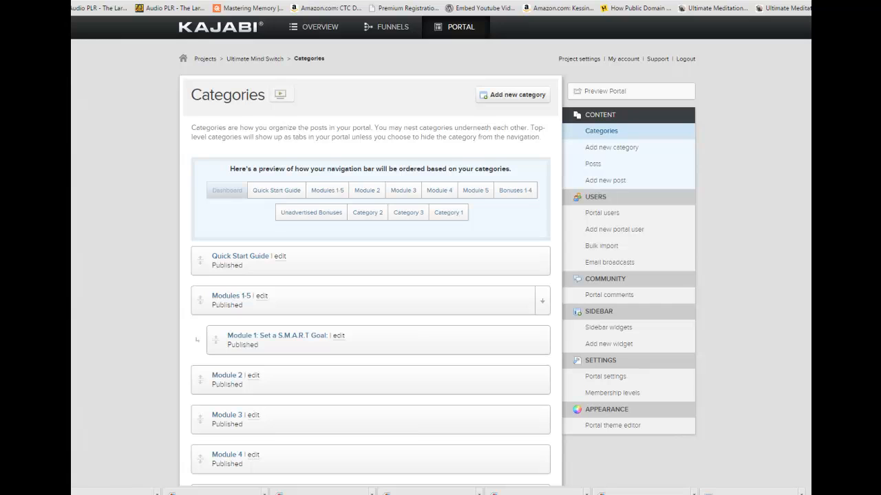
scroll(441, 275, down, 1)
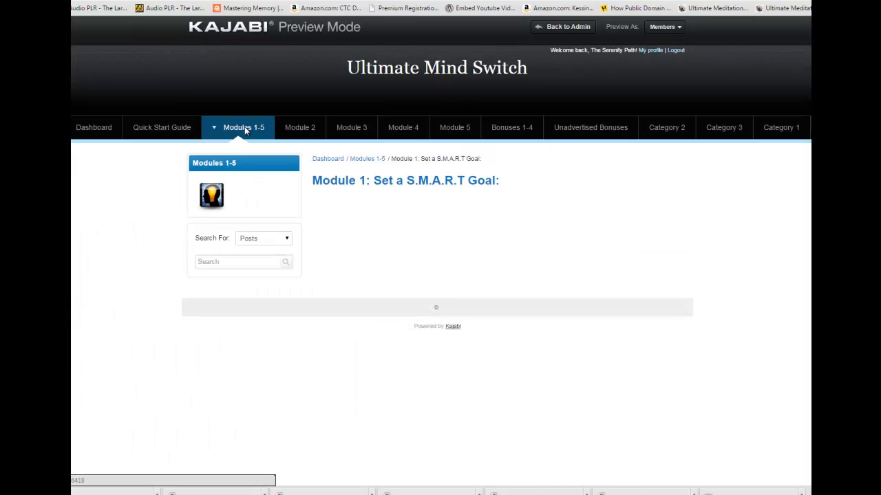
mouse_move(247, 131)
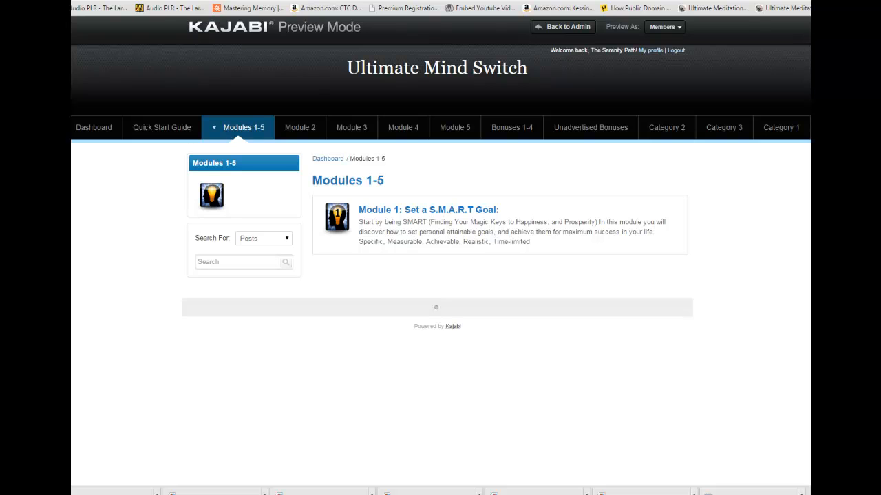
Return to the Ultimate Mind Switch categories, open Module 2 for editing and change its name to "Module 2:".
key(ctrl+Tab)
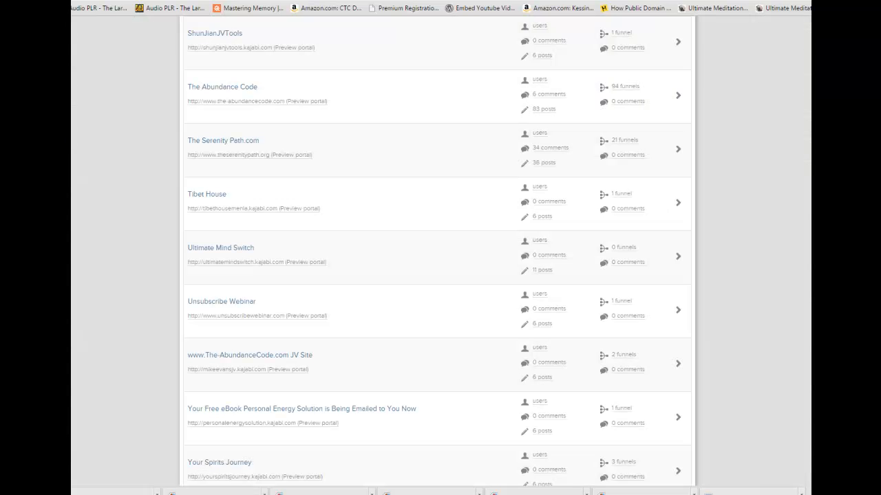
key(ctrl+Tab)
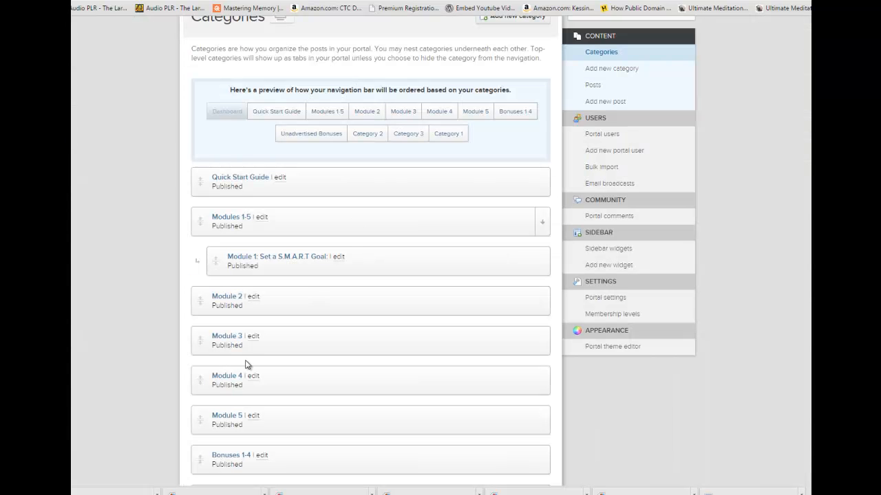
click(253, 298)
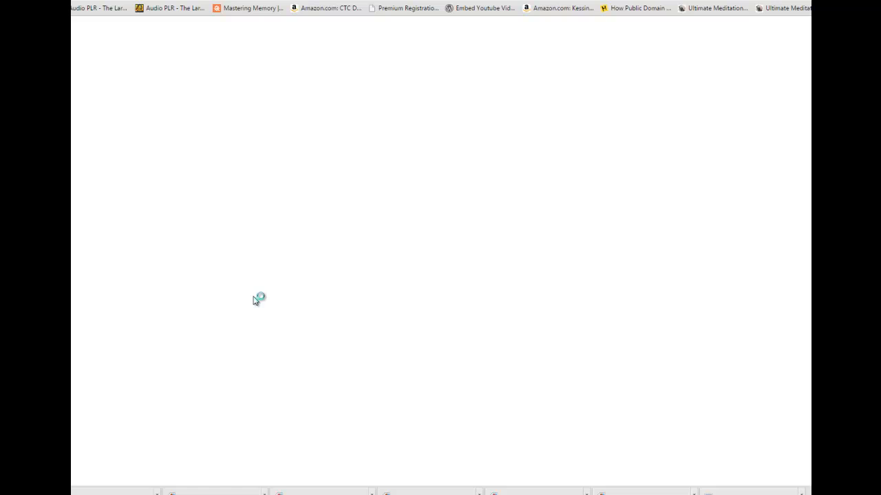
click(235, 188)
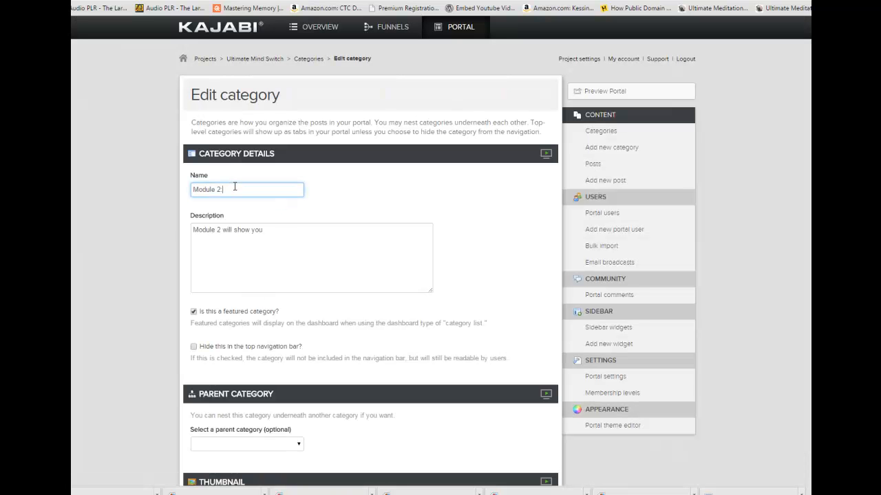
Replace the Module 2 description with the Word document's "Blueprint for Success" title and paragraph, separated by a blank line.
key(alt+Tab)
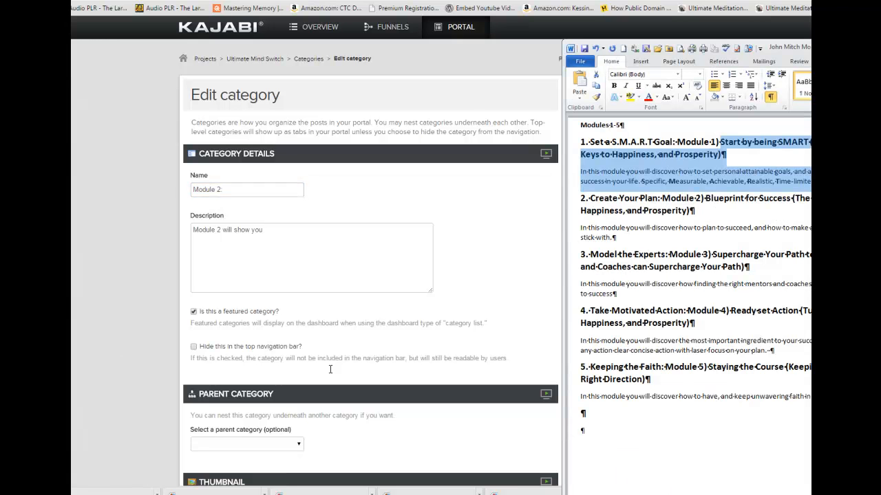
drag(707, 197, 612, 237)
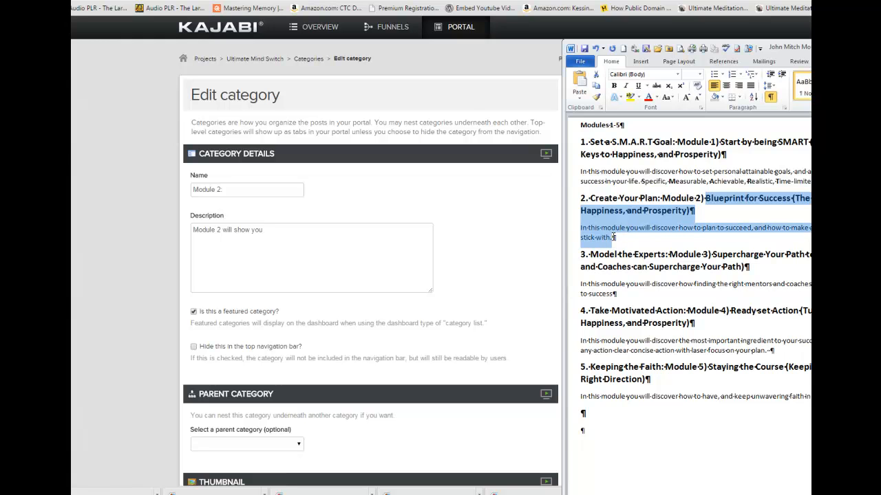
click(311, 234)
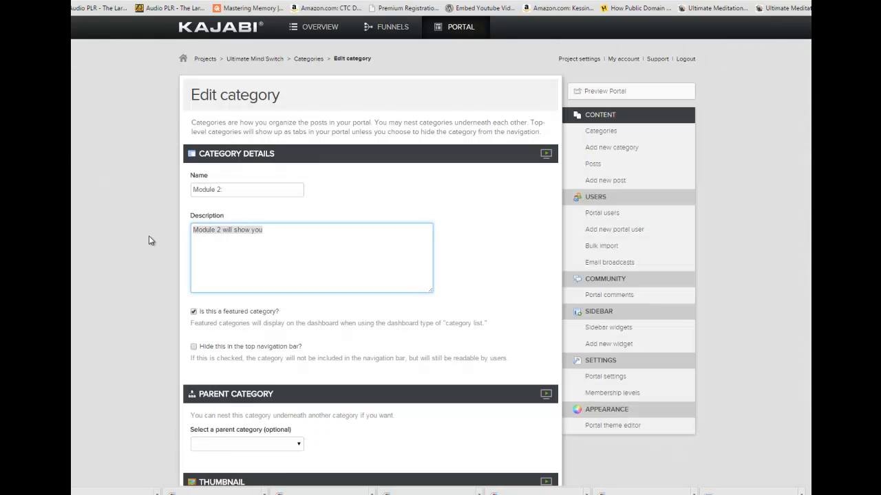
text(Blueprint for Success (The Magic Keys to Happiness, and Prosperity) In this module you will discover how to plan to succeed, and how to make a plan that you will want to stick with.)
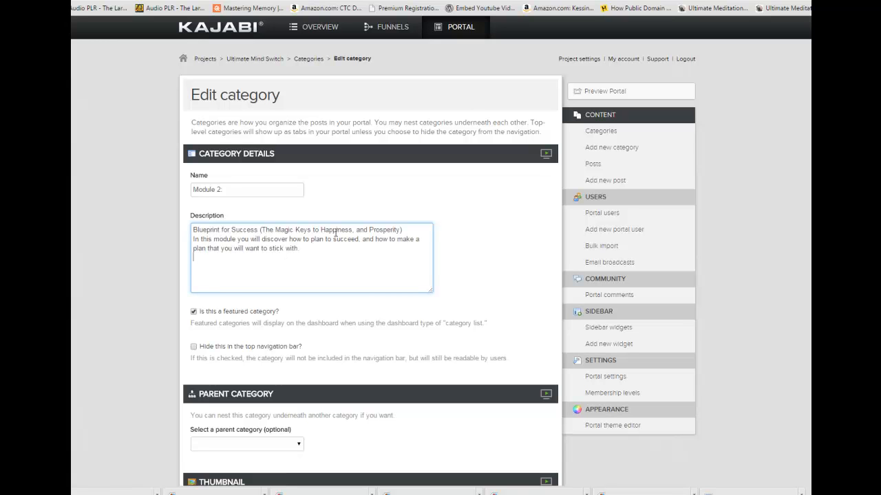
key(Return)
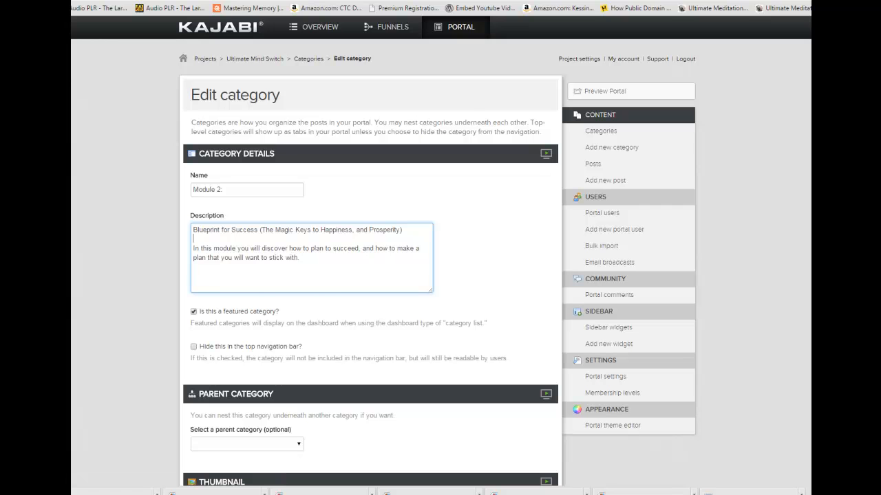
scroll(441, 251, down, 3)
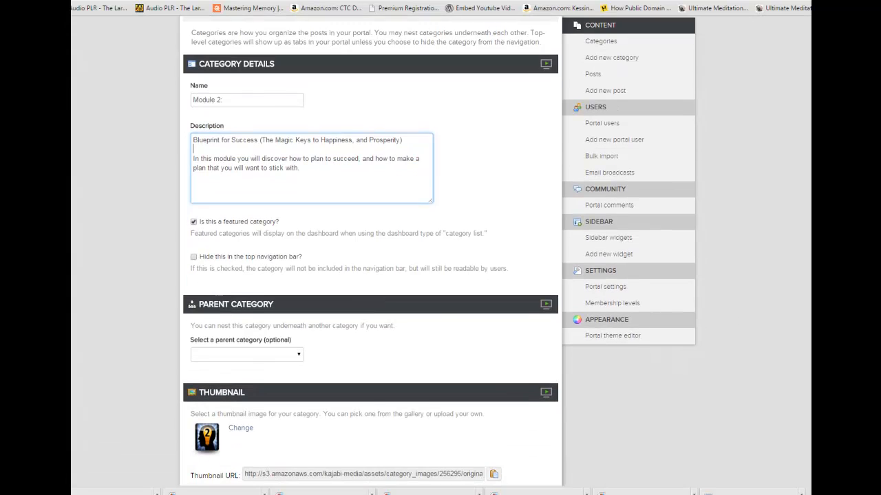
Set Module 2's parent category to Modules 1-5 and publish the category.
scroll(440, 251, down, 2)
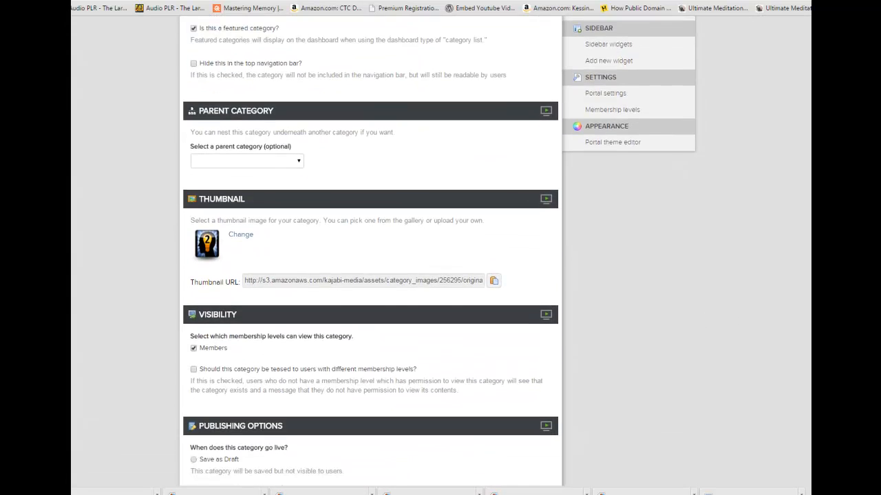
scroll(440, 251, up, 3)
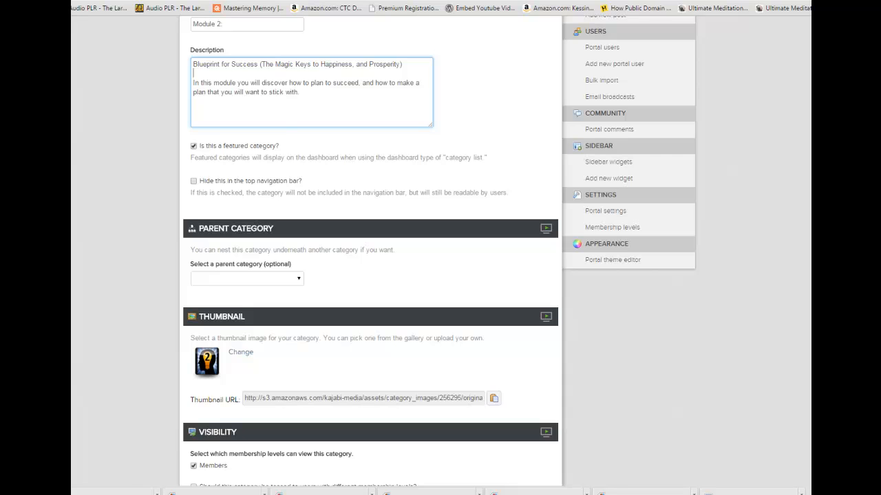
scroll(440, 250, up, 1)
scroll(441, 251, down, 4)
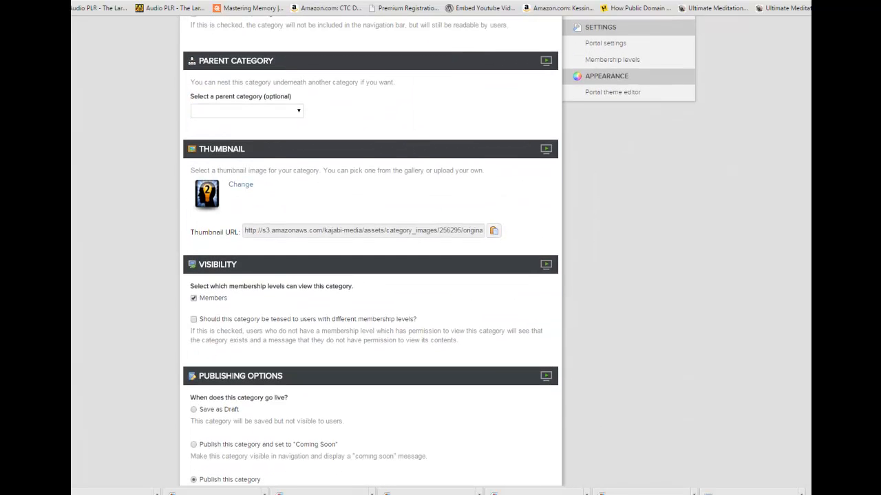
click(299, 115)
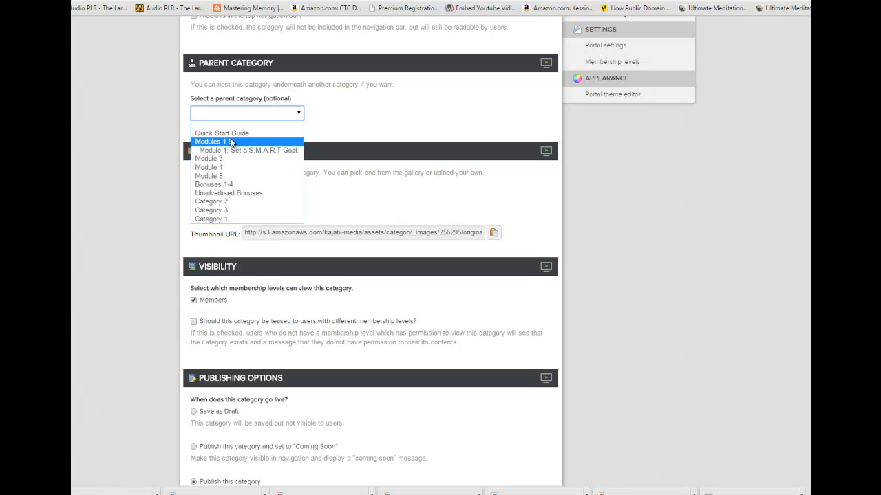
click(232, 142)
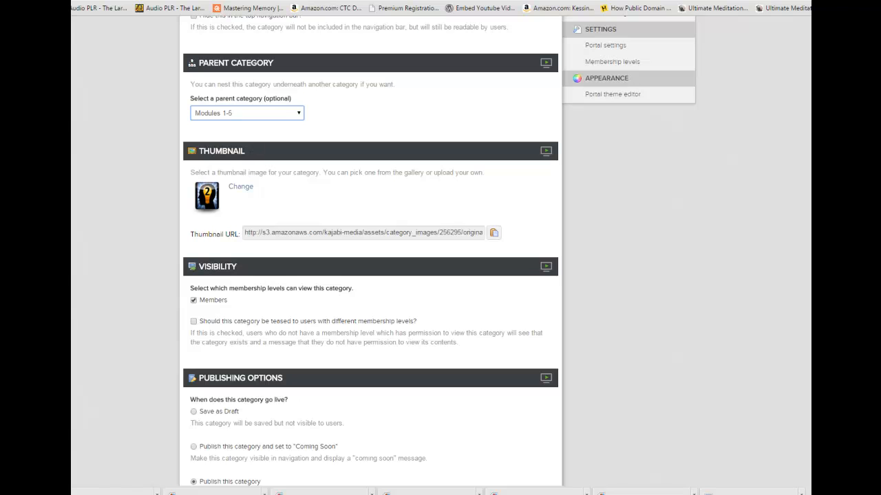
scroll(600, 322, down, 3)
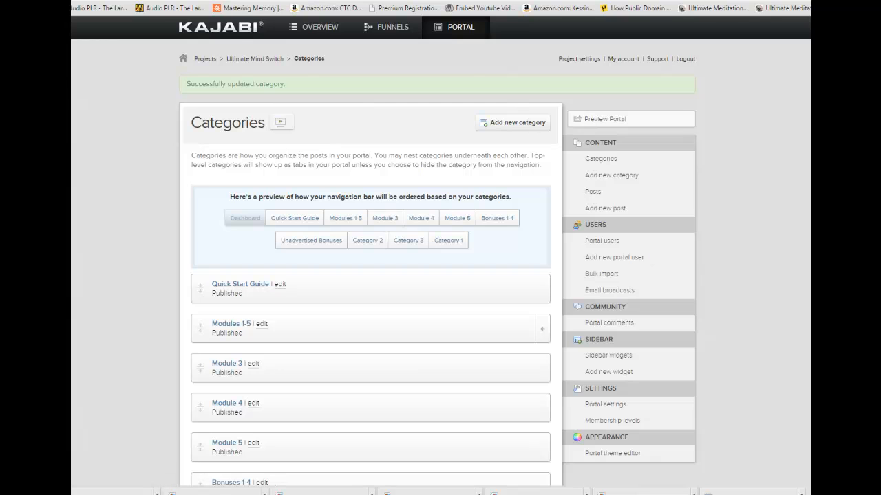
Check the Modules 1-5 page in the portal preview for its nested modules, and return to the Ultimate Mind Switch categories.
key(ctrl+Tab)
click(300, 128)
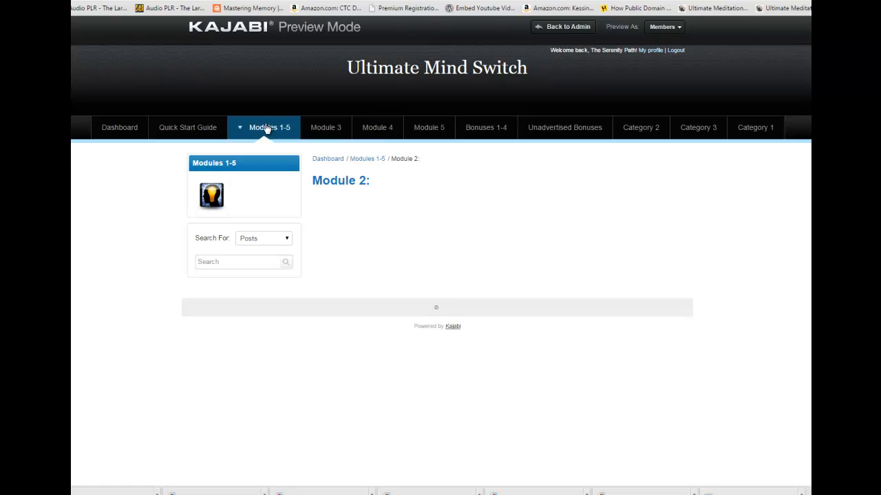
click(264, 126)
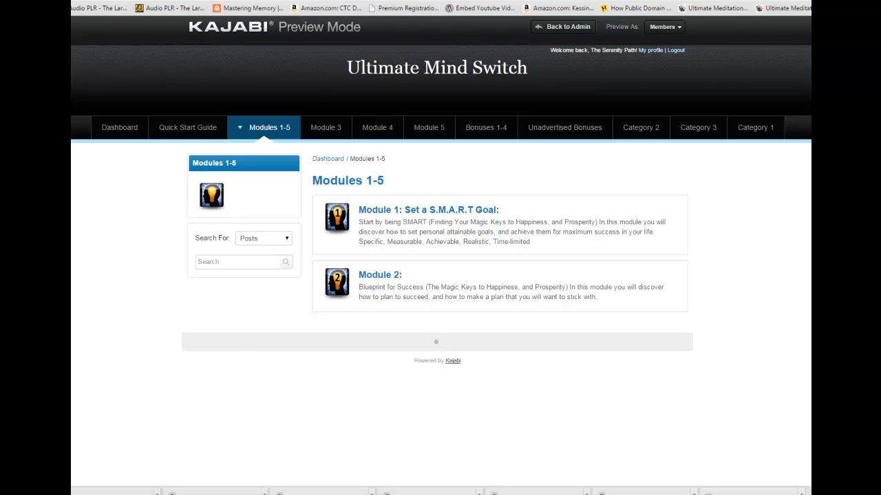
click(402, 1)
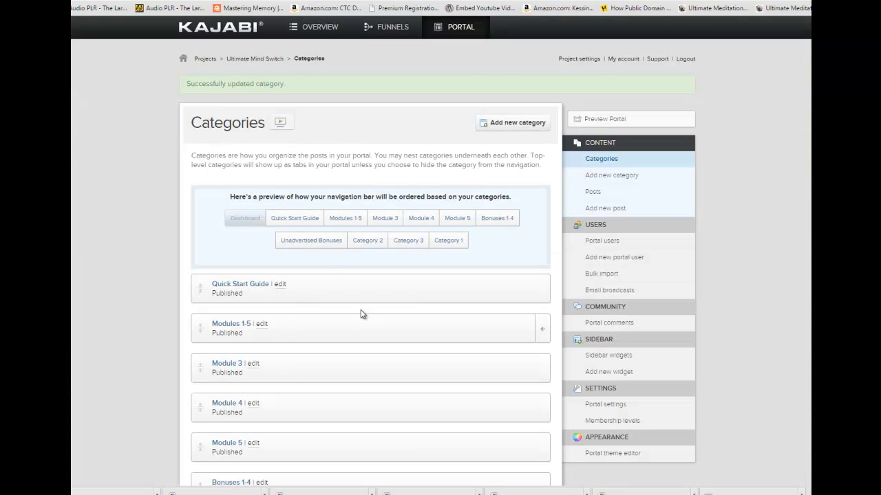
Open the nested Module 2 for editing and complete its name as "Module 2: Blueprint for Success" using the title copied from the Word document.
click(543, 330)
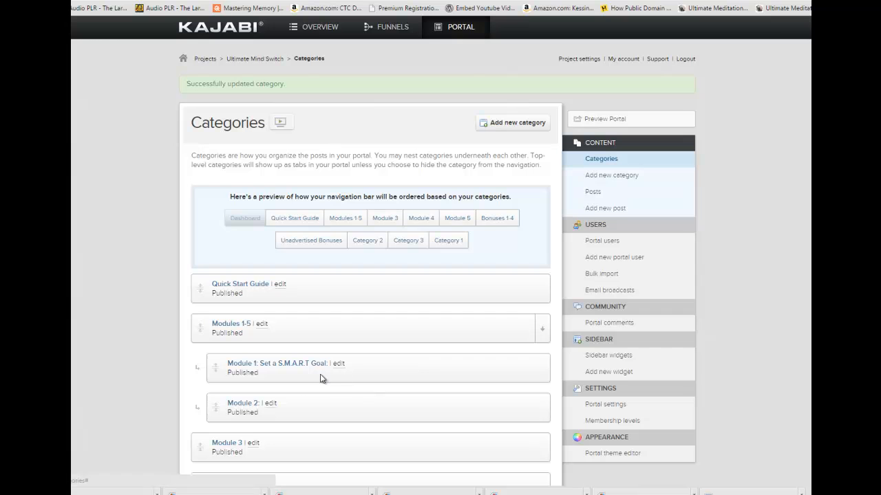
click(269, 404)
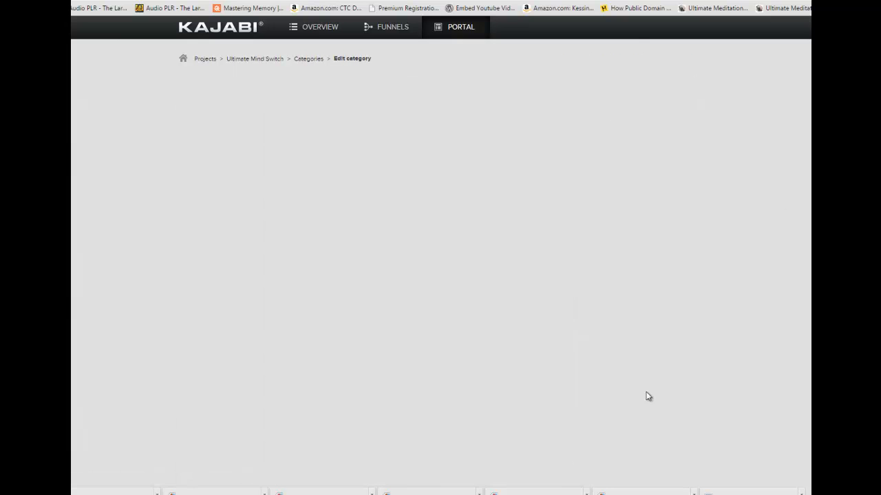
key(alt+Tab)
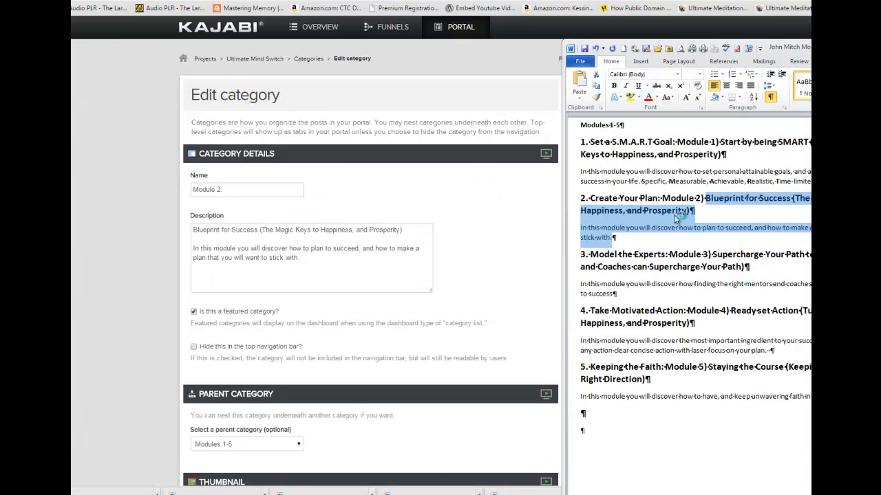
click(754, 211)
drag(790, 198, 726, 199)
key(ctrl+c)
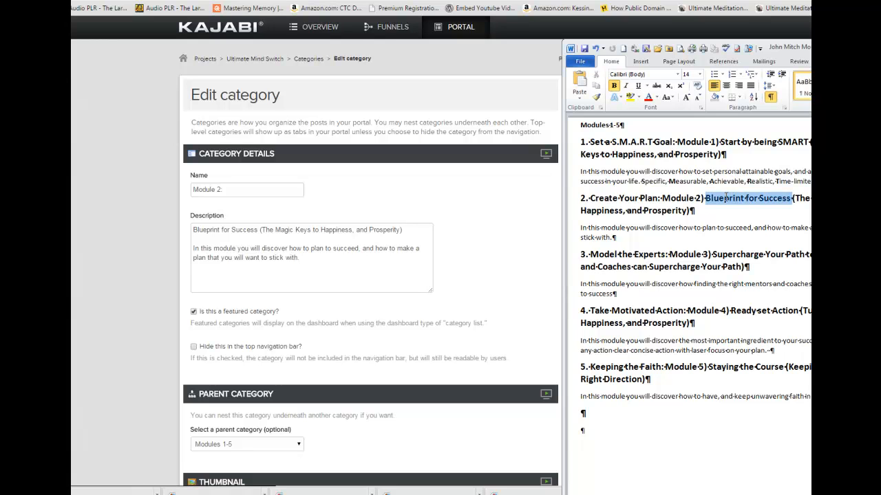
click(235, 188)
key(ctrl+v)
Clear the parent category of "Module 2: Blueprint for Success" and publish the category.
scroll(261, 217, down, 3)
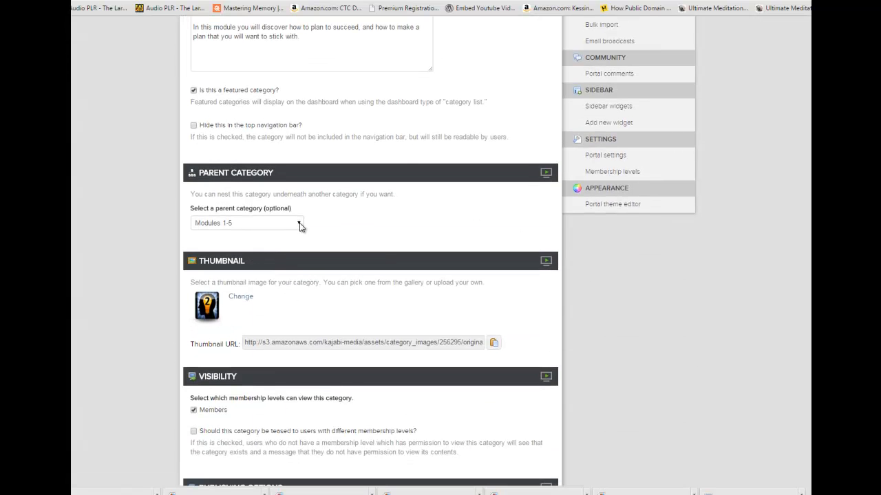
click(300, 226)
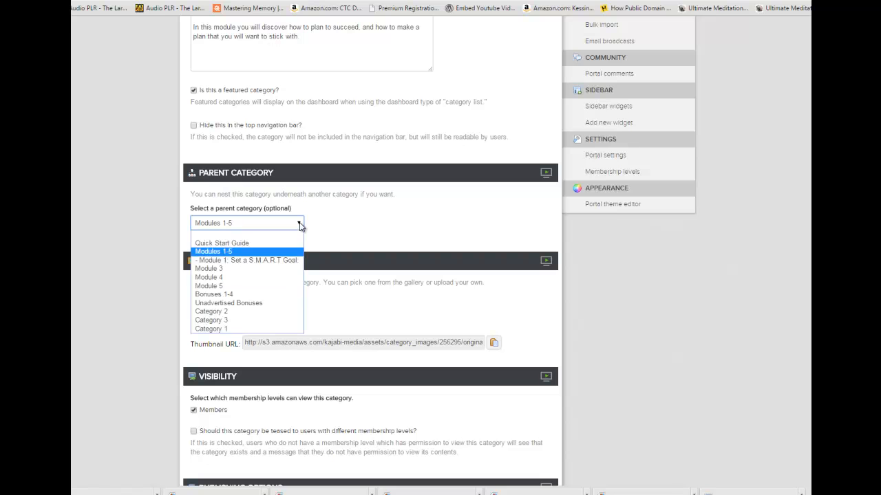
click(261, 235)
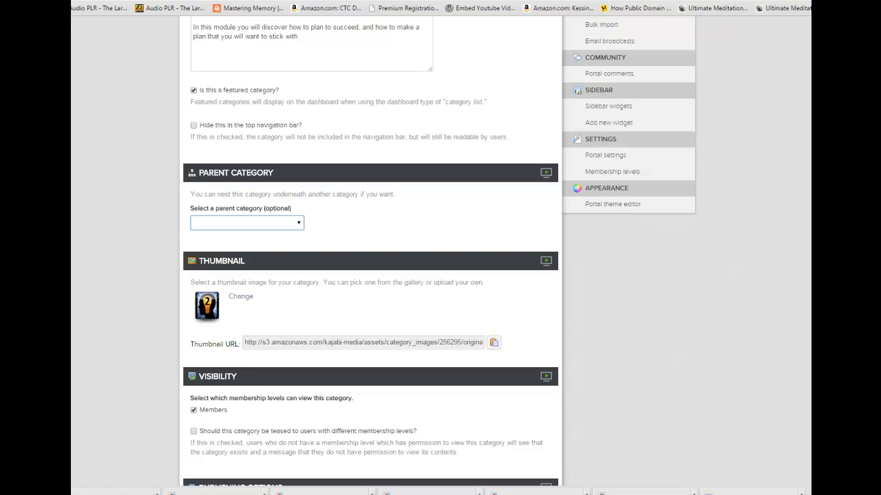
scroll(372, 247, down, 5)
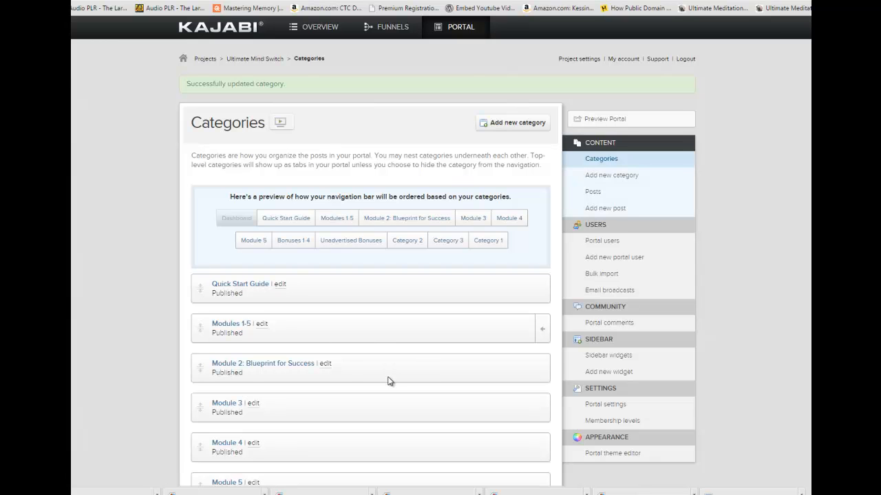
Open the nested "Module 1: Set a S.M.A.R.T Goal:" category for editing, clear its parent category and publish it.
click(542, 330)
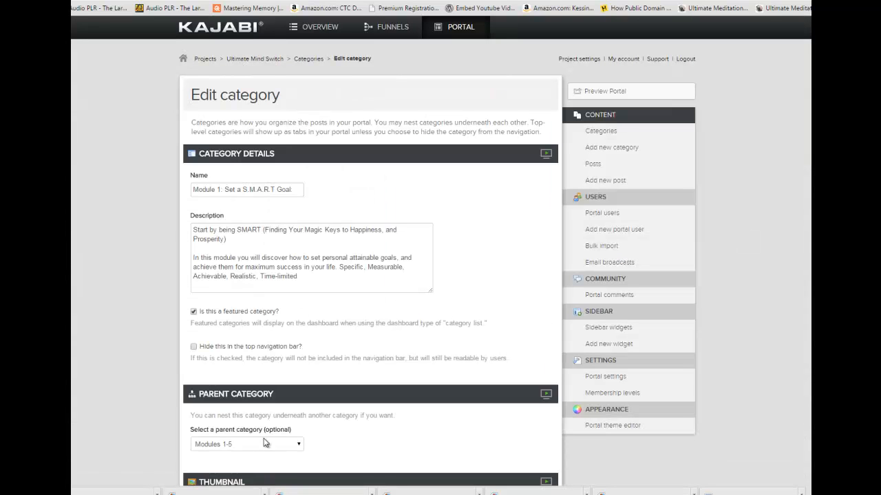
click(296, 445)
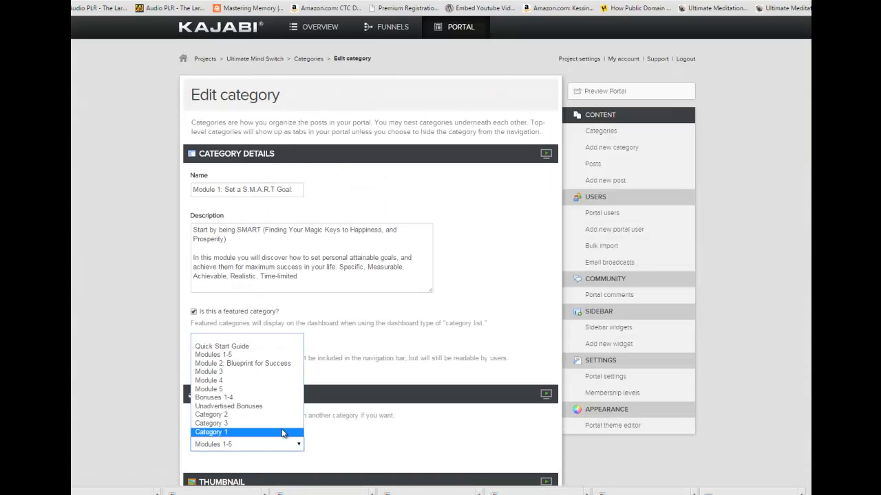
click(277, 337)
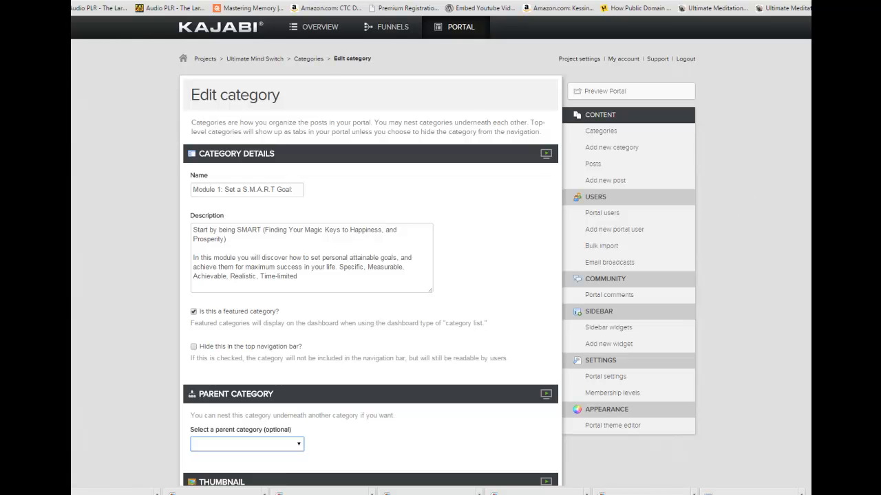
scroll(371, 275, down, 9)
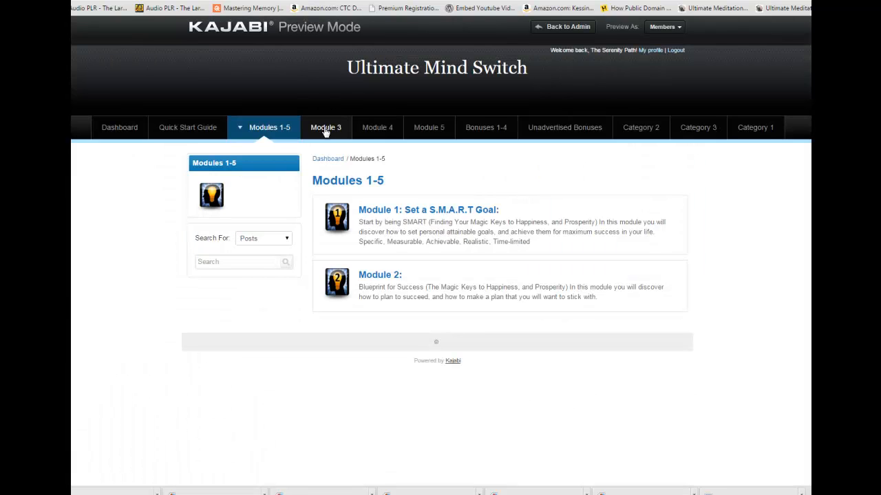
Check the Module 3 and Module 1 pages and the top-level module navigation in the portal preview.
click(326, 126)
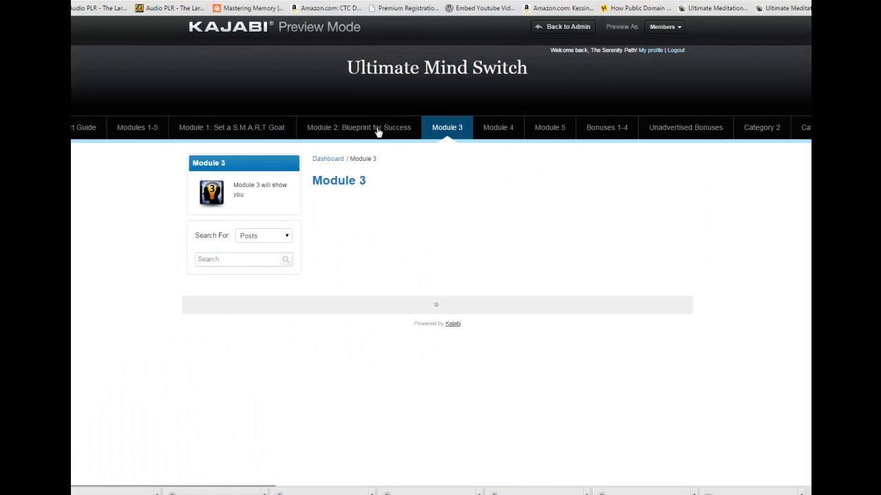
click(236, 131)
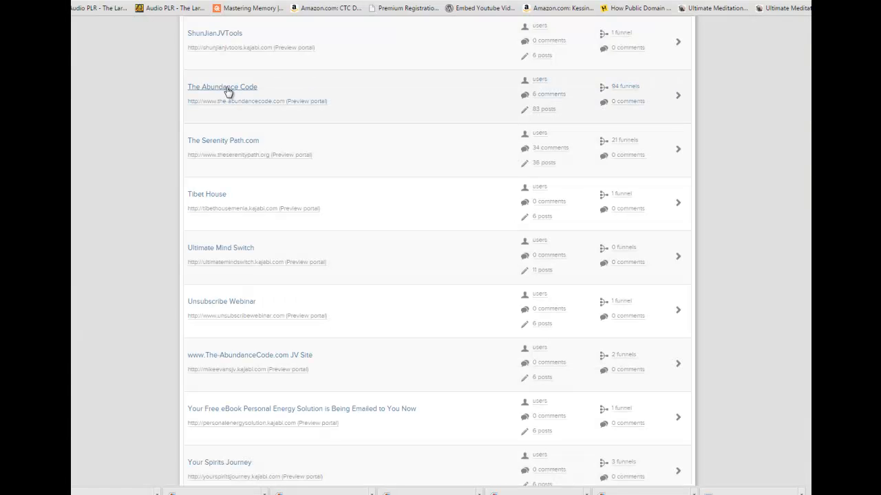
Open The Abundance Code project's portal preview and examine how its Modules 1-7 page lists the nested modules.
right_click(227, 88)
click(246, 94)
click(246, 94)
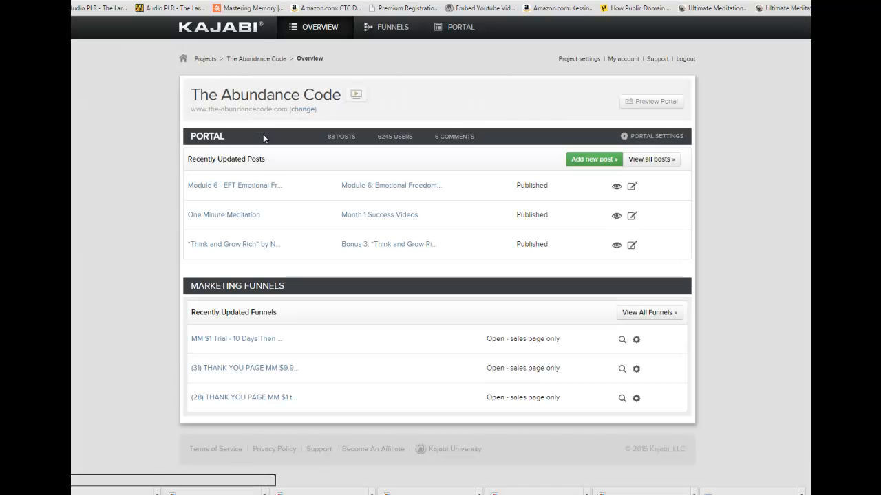
right_click(650, 102)
click(677, 111)
click(482, 0)
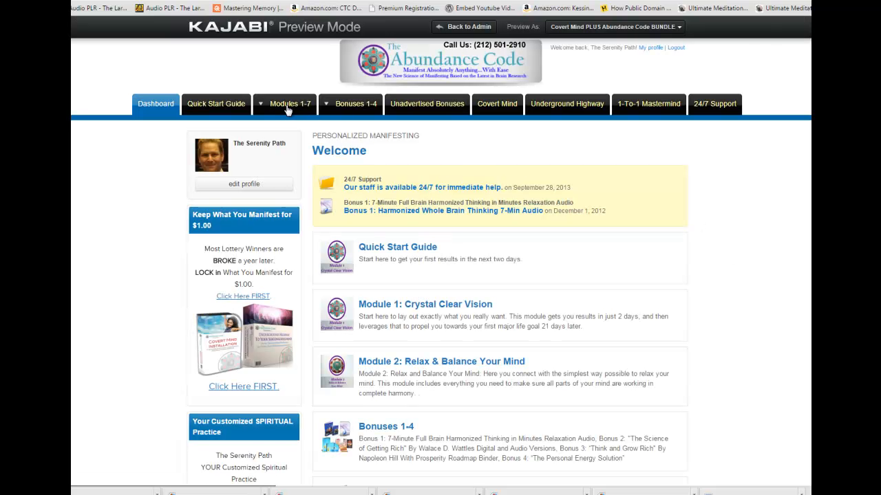
click(281, 106)
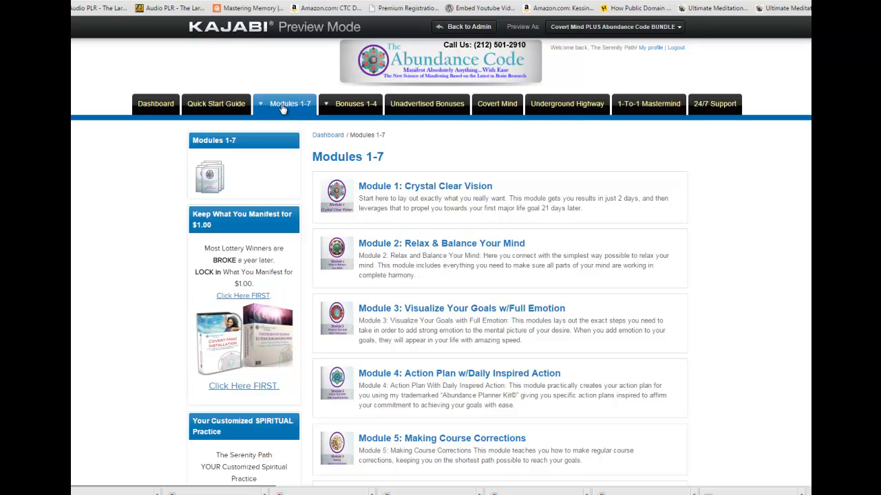
mouse_move(282, 109)
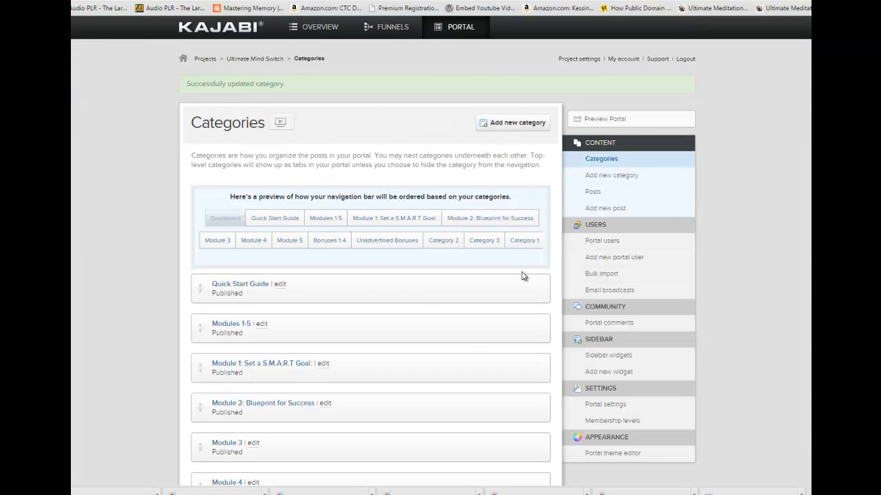
Return to the Ultimate Mind Switch categories, set the parent category of "Module 1: Set a S.M.A.R.T Goal:" to Modules 1-5 and publish it.
scroll(545, 269, down, 2)
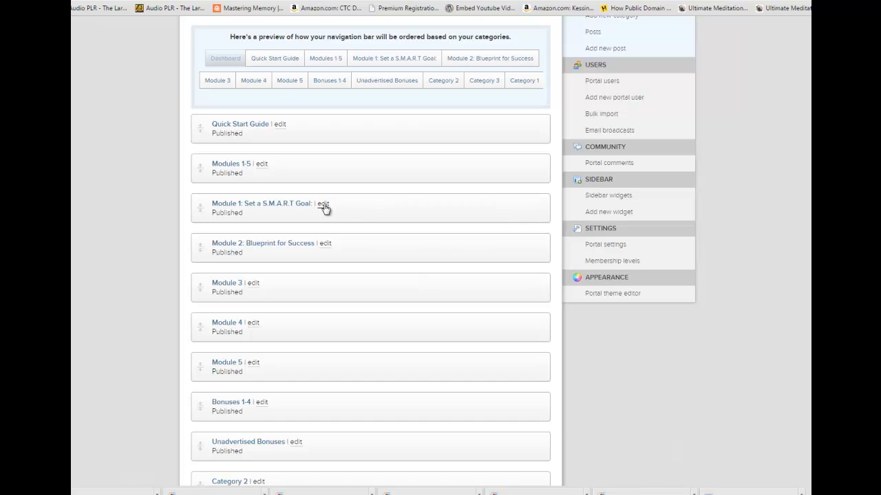
click(324, 203)
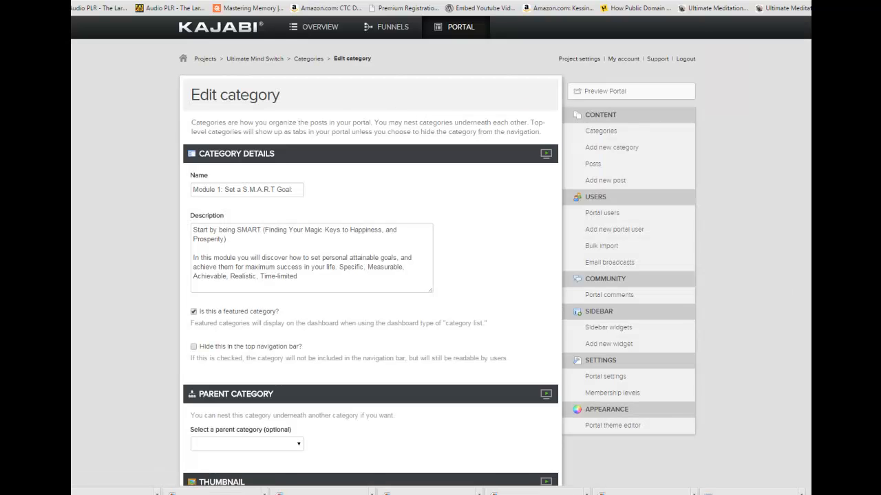
scroll(578, 215, down, 4)
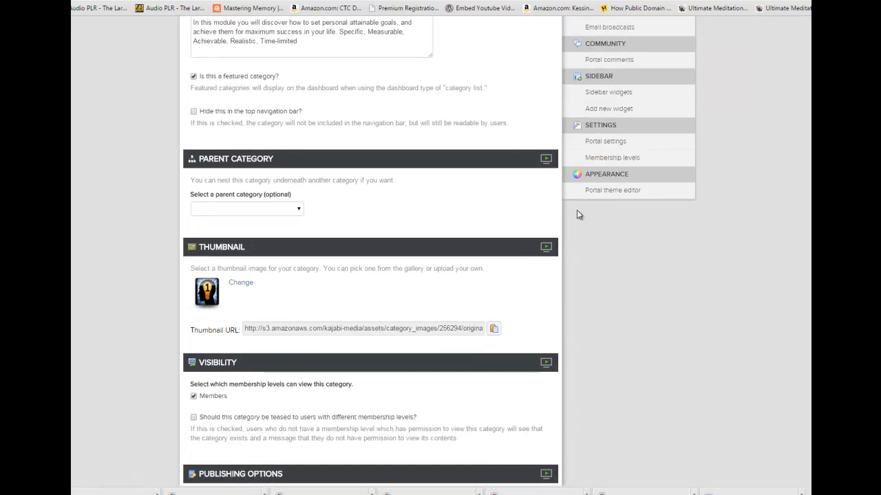
click(299, 209)
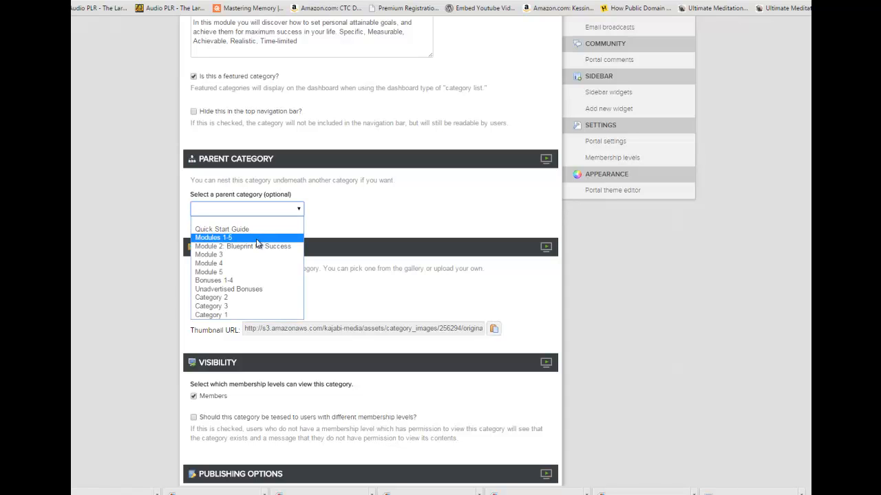
click(256, 238)
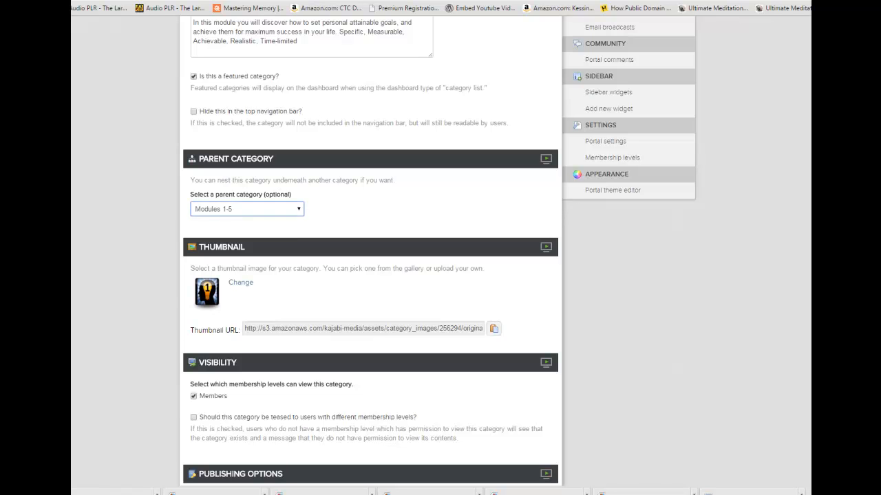
scroll(484, 447, down, 5)
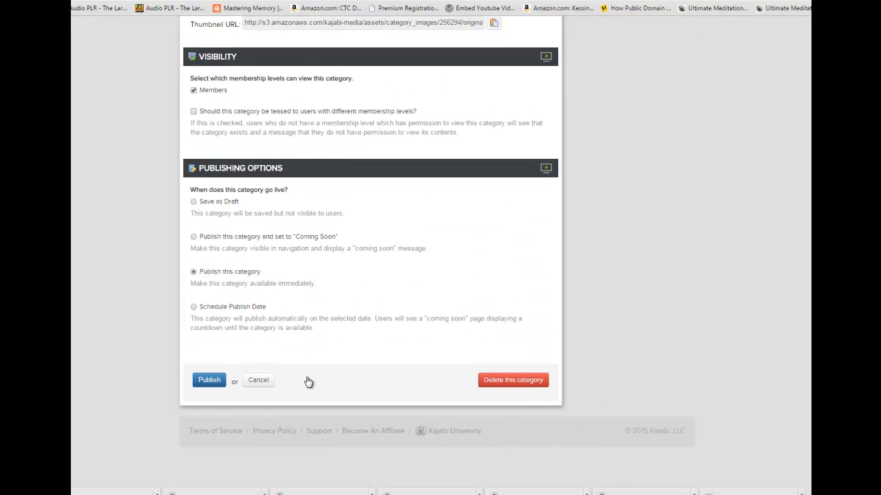
click(209, 381)
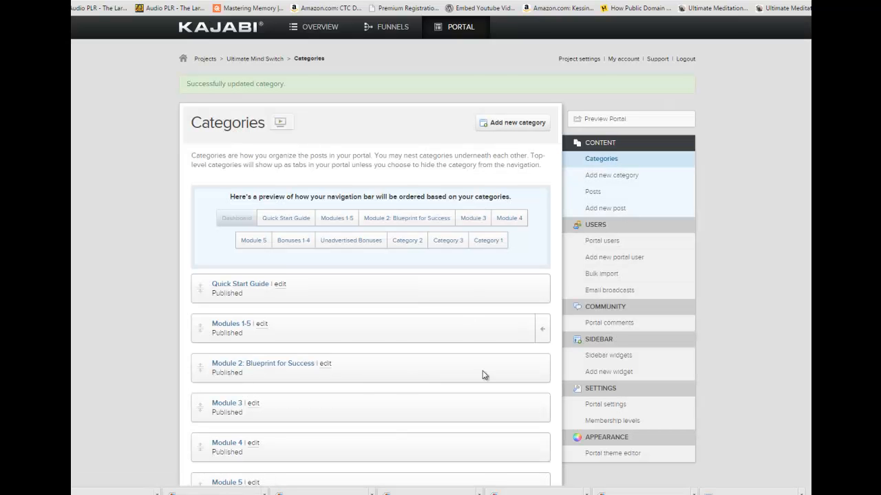
Set the parent category of "Module 2: Blueprint for Success" to Modules 1-5 and publish it.
click(327, 369)
scroll(384, 251, down, 2)
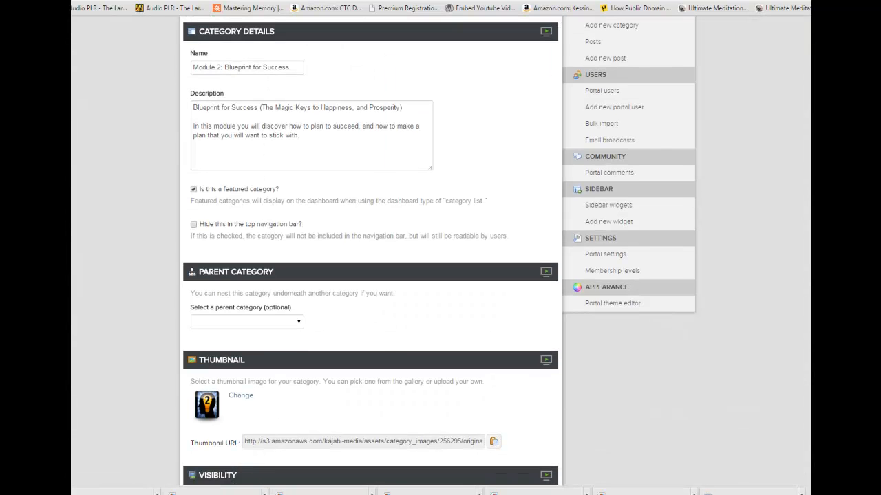
scroll(300, 154, down, 3)
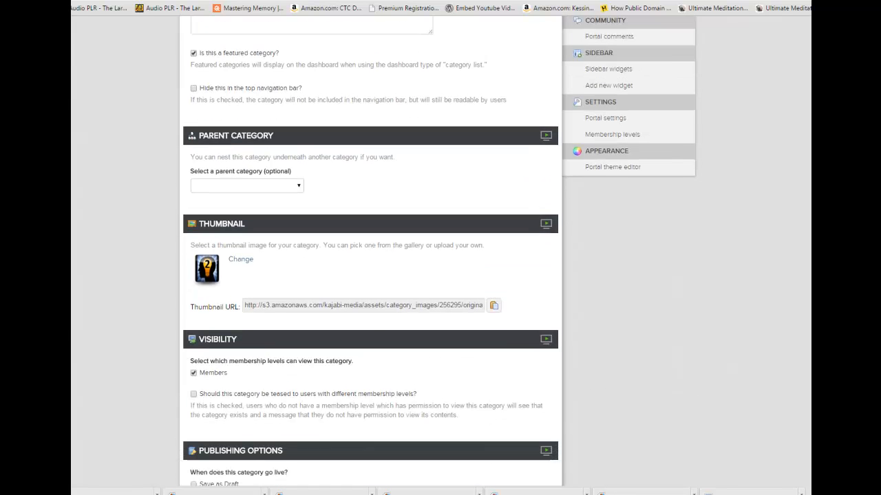
click(300, 153)
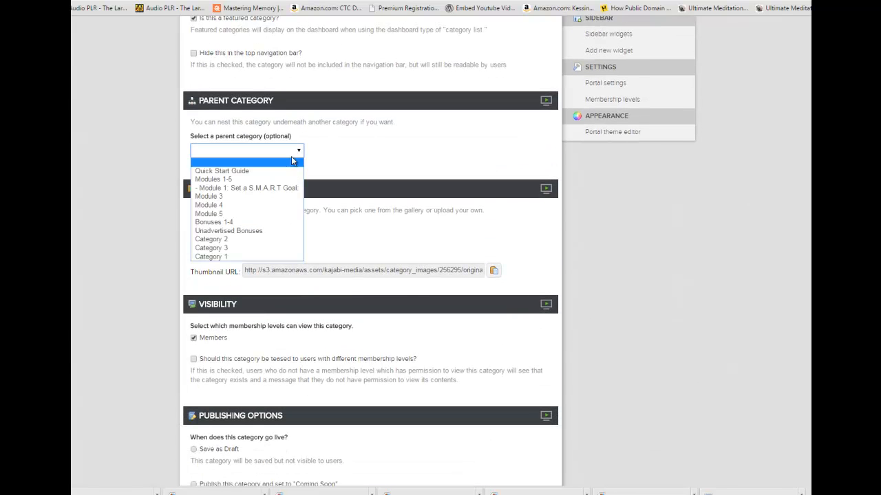
click(261, 180)
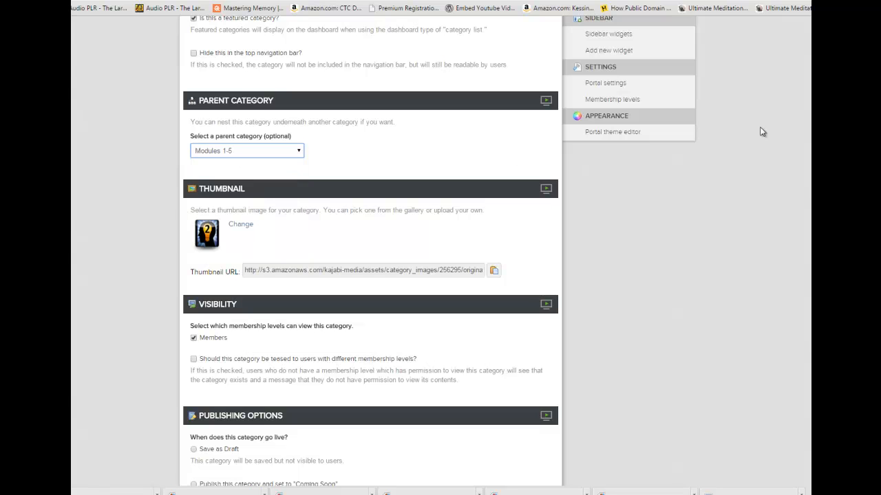
scroll(370, 275, down, 4)
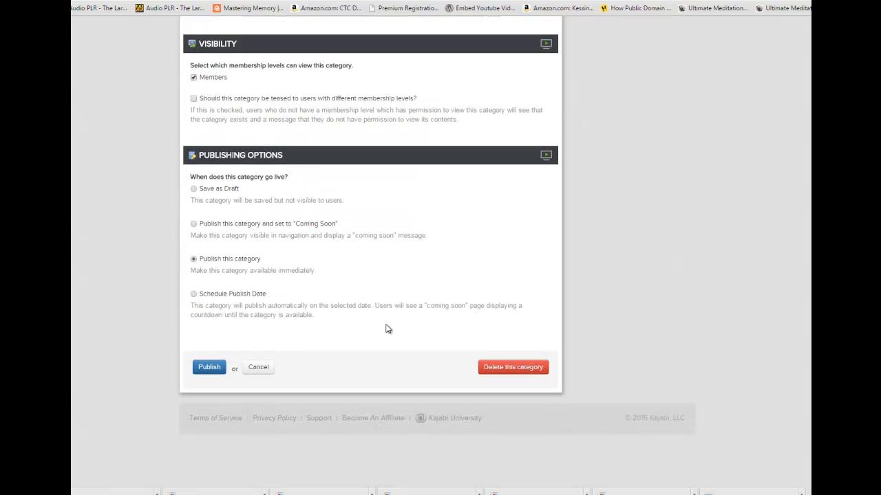
click(210, 367)
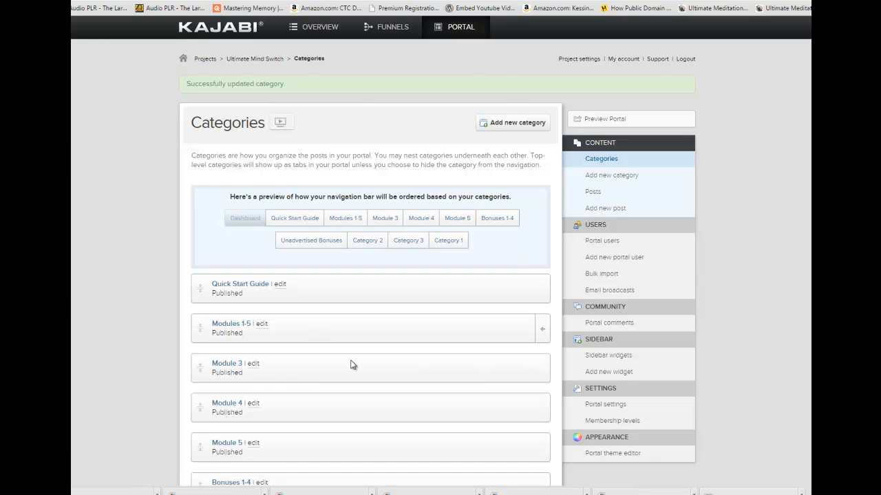
Open the Module 3 category for editing and rename it "Module 3: Model the Experts" with the title copied from the Word document.
click(253, 364)
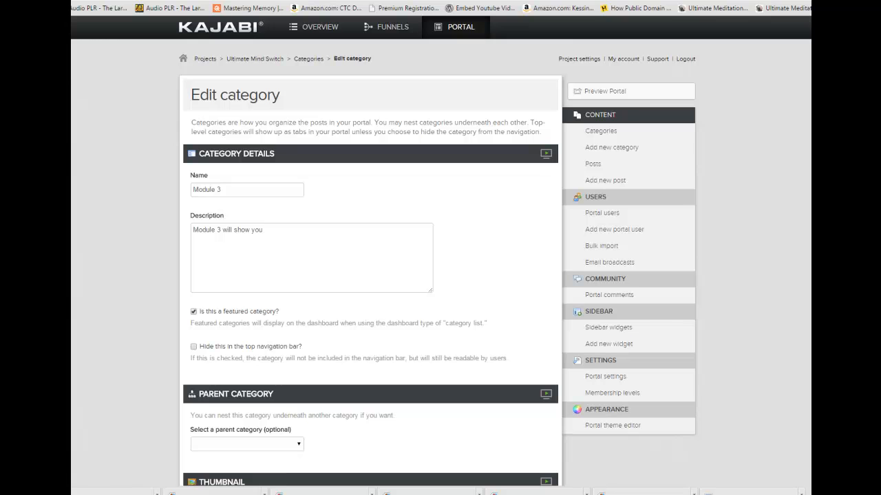
key(alt+Tab)
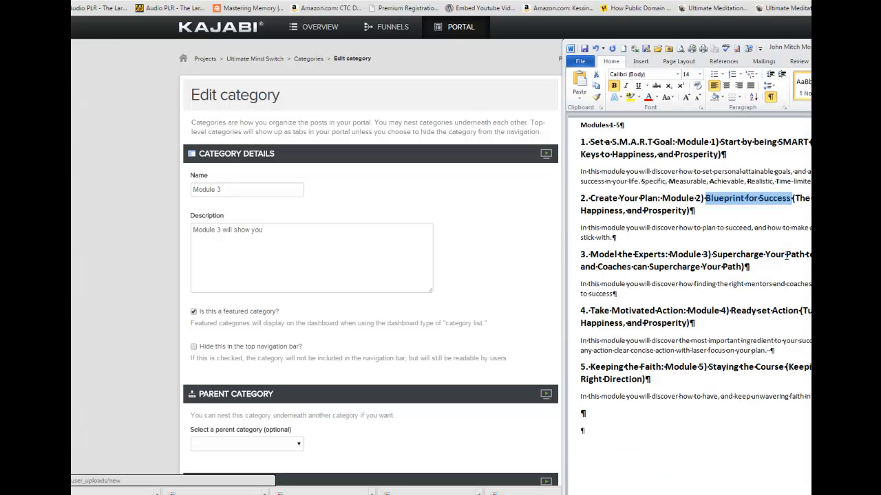
drag(664, 255, 590, 254)
key(ctrl+c)
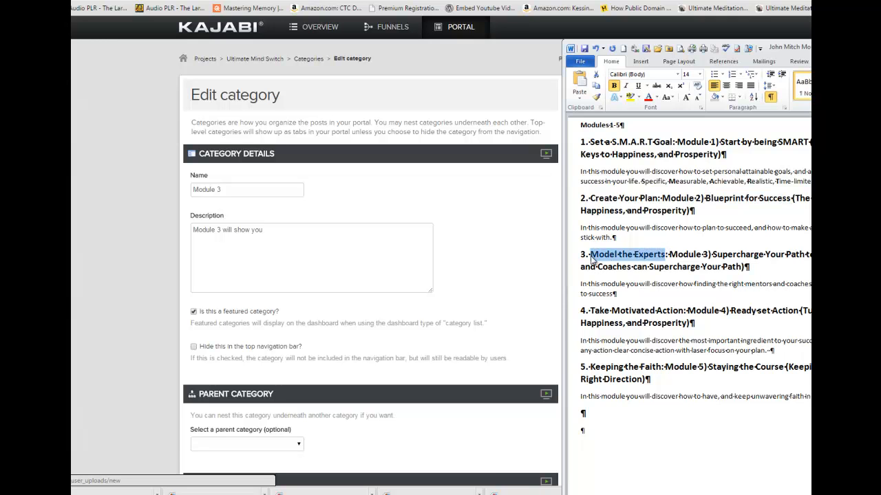
click(232, 187)
key(ctrl+v)
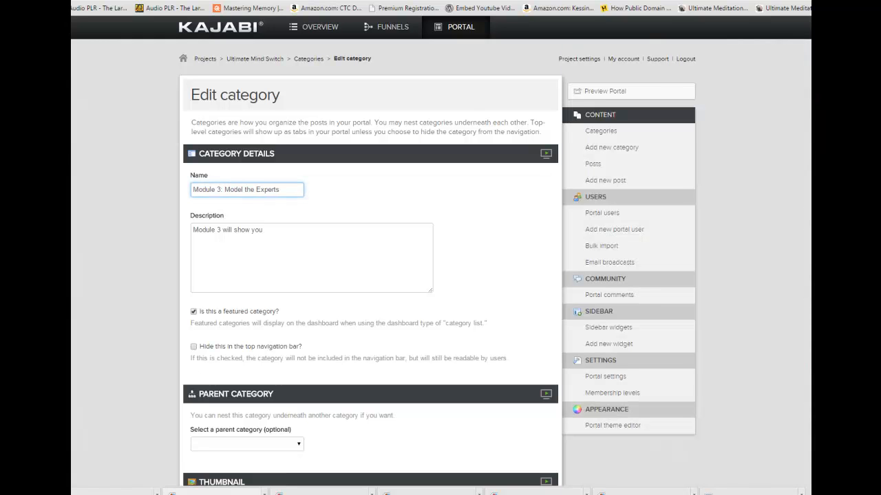
Replace Module 3's description with the Word document's "Supercharge Your Path to Success" heading and paragraph, separated by a blank line, and publish the category.
click(224, 494)
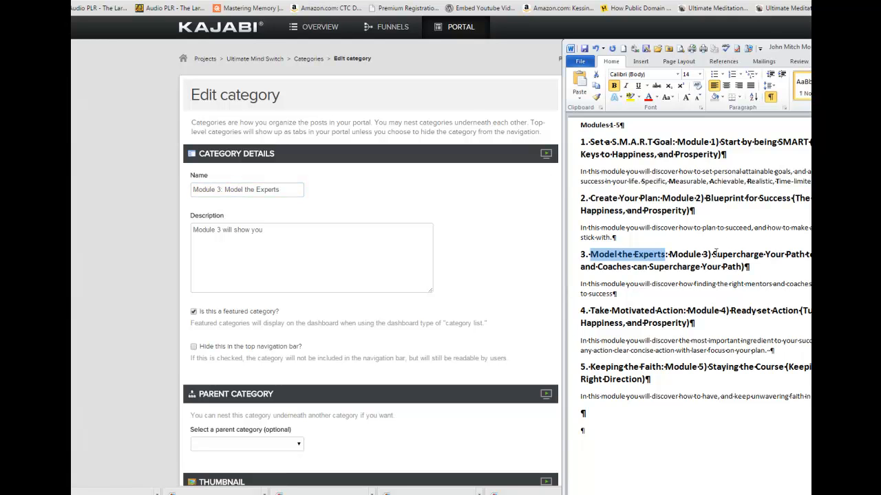
click(712, 253)
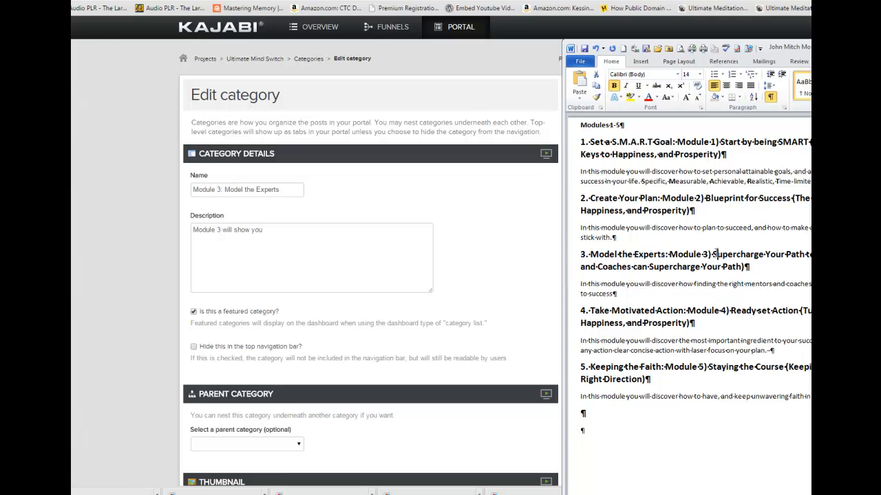
drag(714, 254, 617, 296)
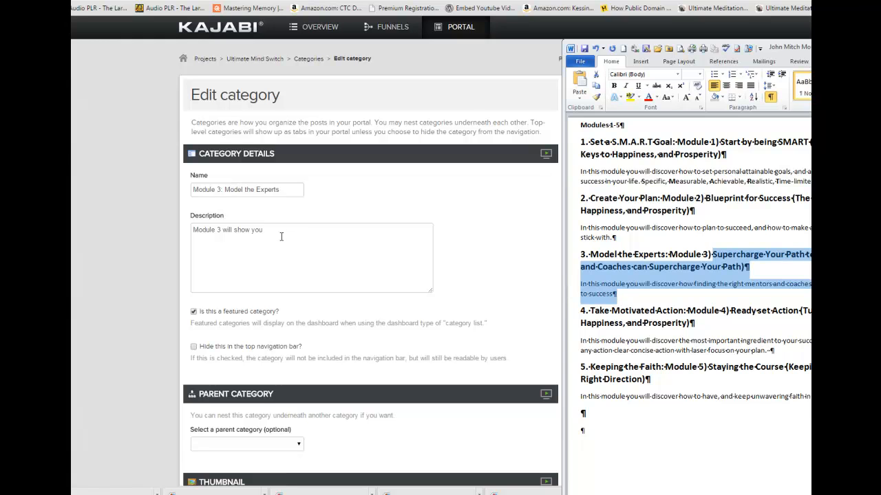
drag(281, 237, 152, 232)
text(Supercharge Your Path to Success (Mentors and Coaches can Supercharge Your Path) In this module you will discover how finding the right mentors and coaches will supercharge your path to success)
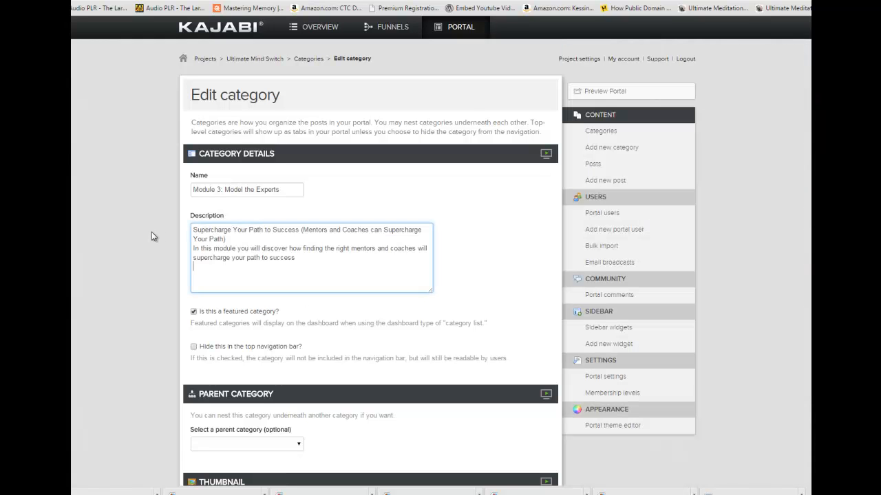
click(240, 240)
key(Return)
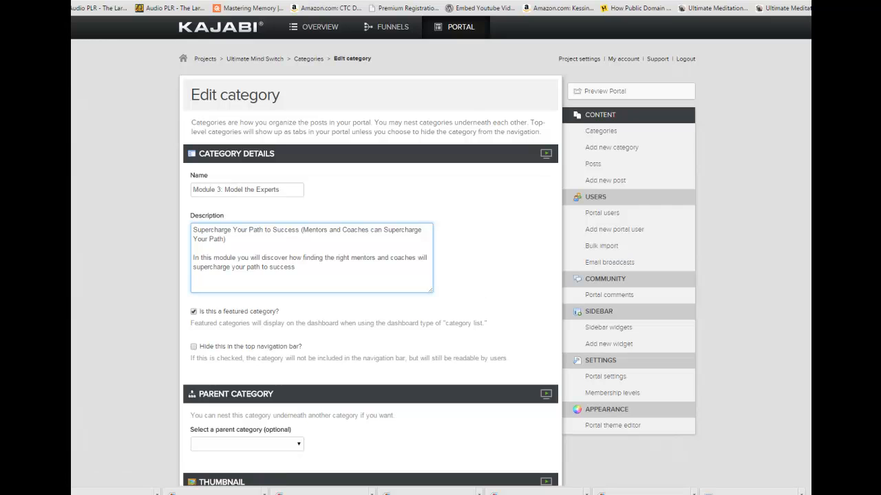
scroll(510, 414, down, 7)
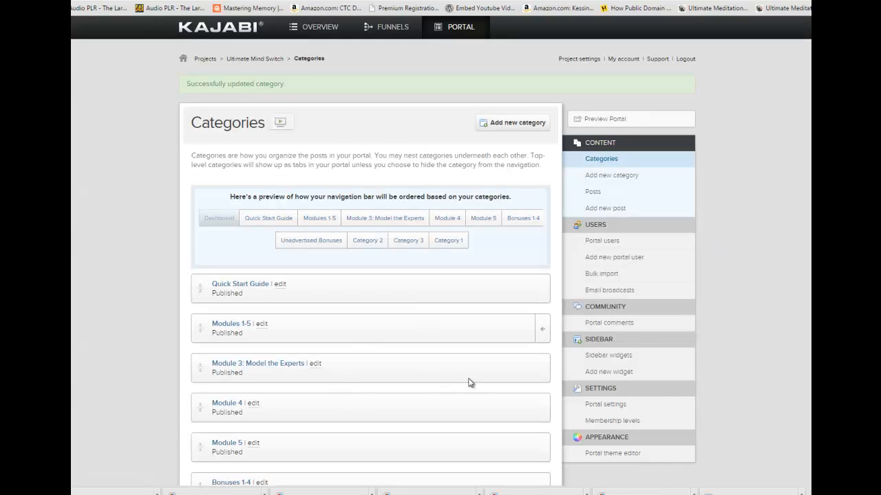
click(262, 324)
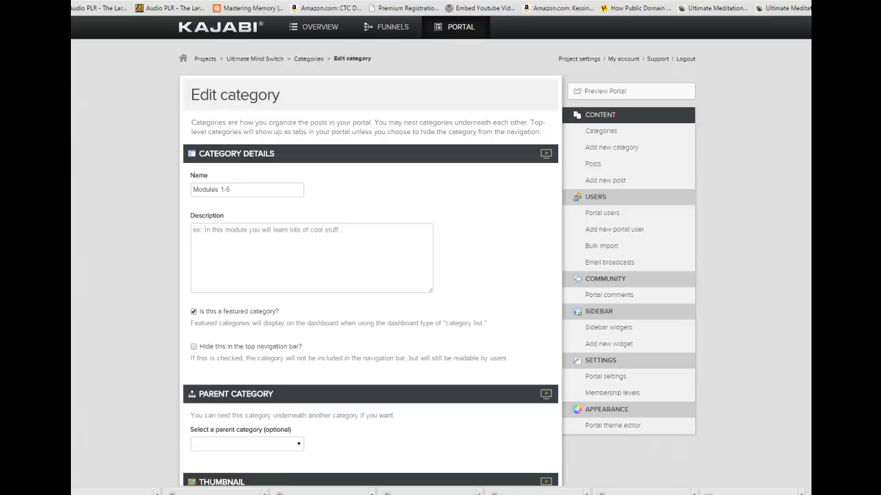
scroll(364, 305, down, 8)
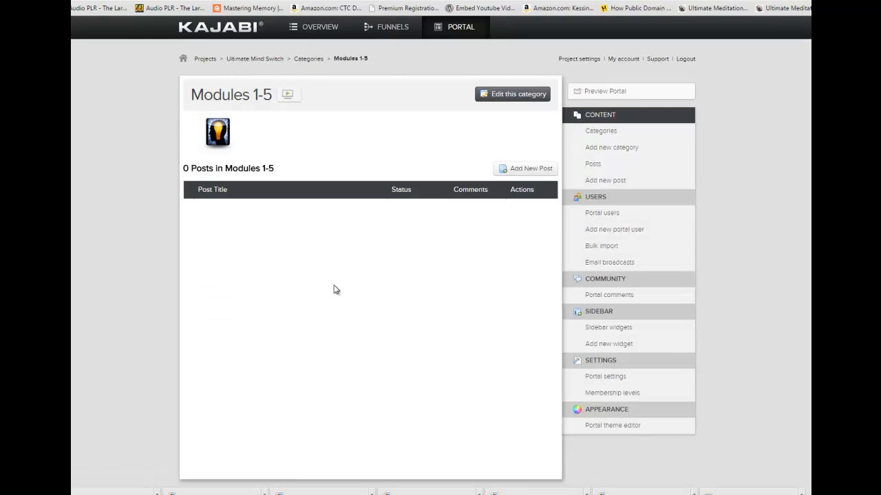
click(310, 59)
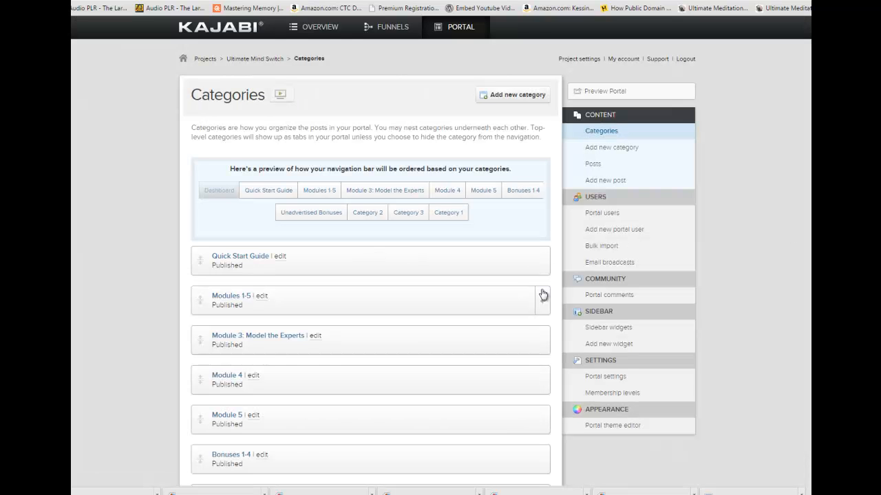
Rename the nested Module 2 category "Module 2: Create Your Plan" with the title copied from the Word document and publish it.
click(543, 302)
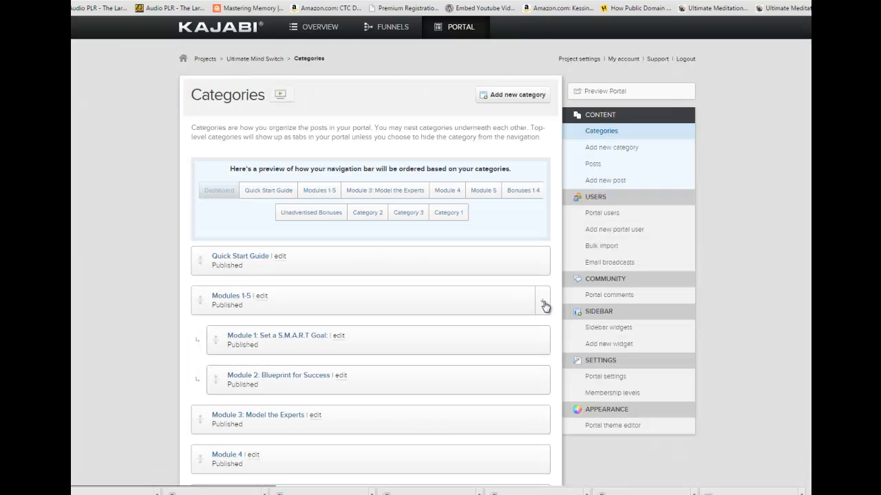
click(341, 375)
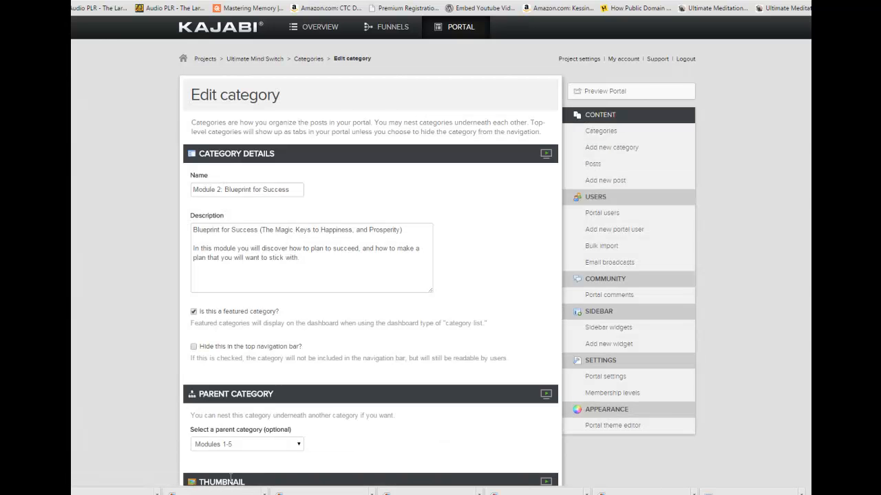
key(alt+Tab)
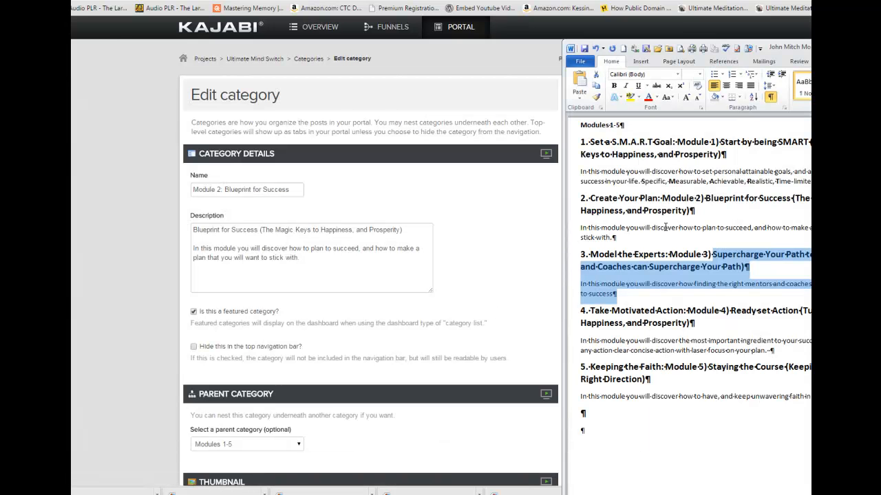
click(659, 199)
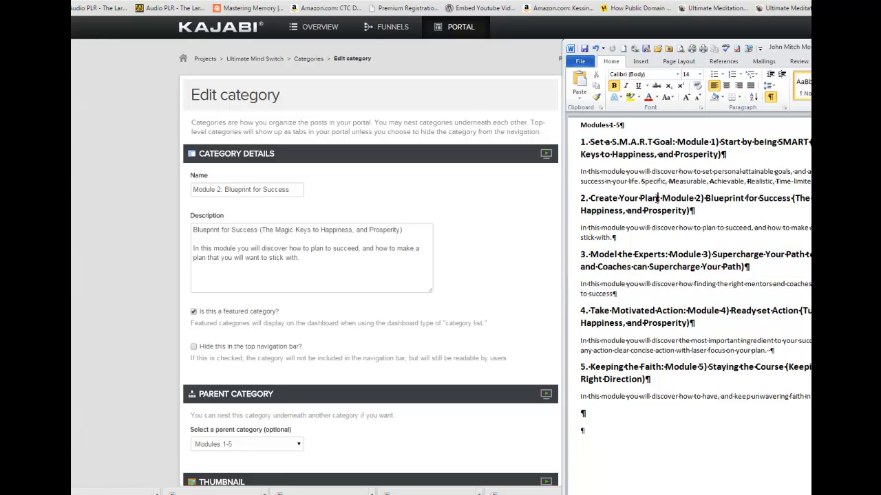
drag(659, 198, 592, 198)
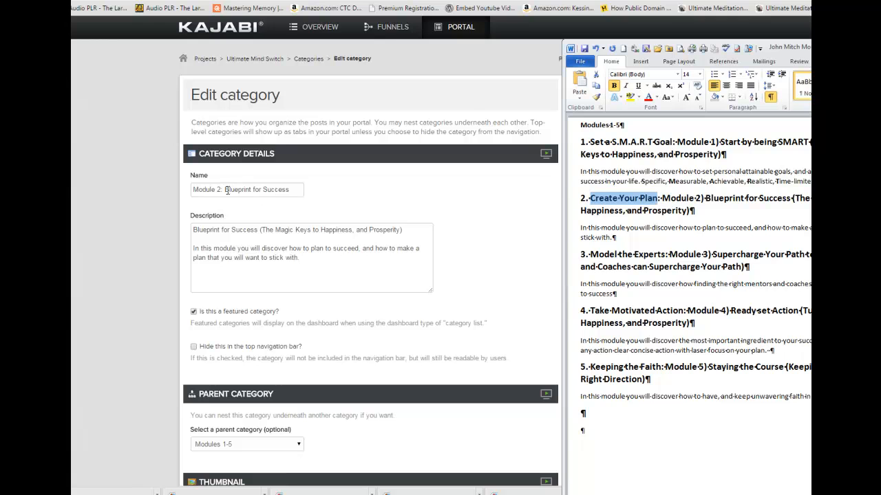
drag(226, 189, 292, 188)
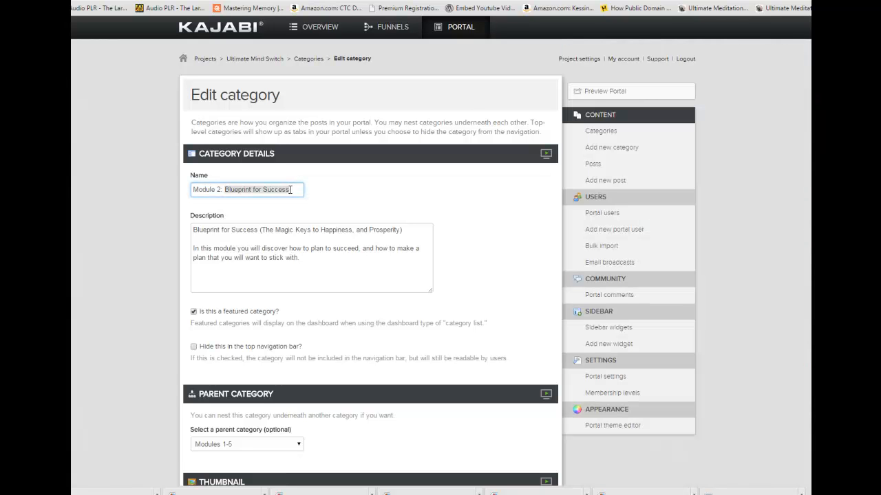
text(Create Your Plan)
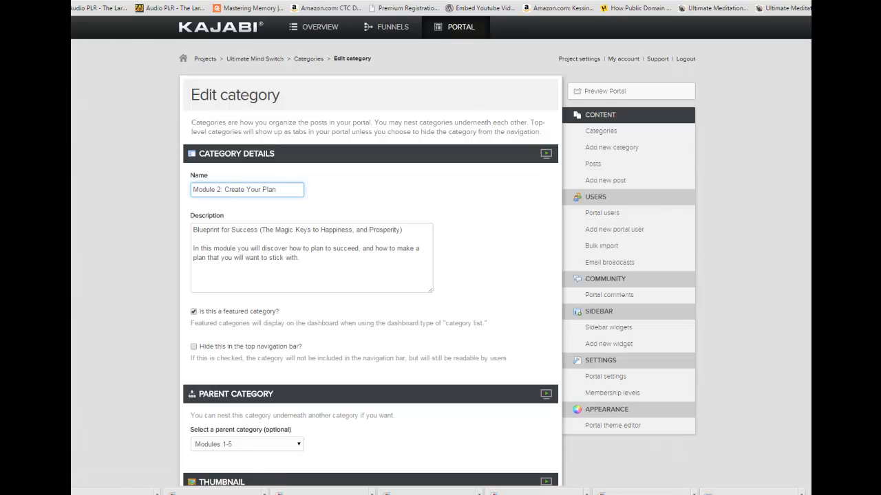
scroll(548, 416, down, 10)
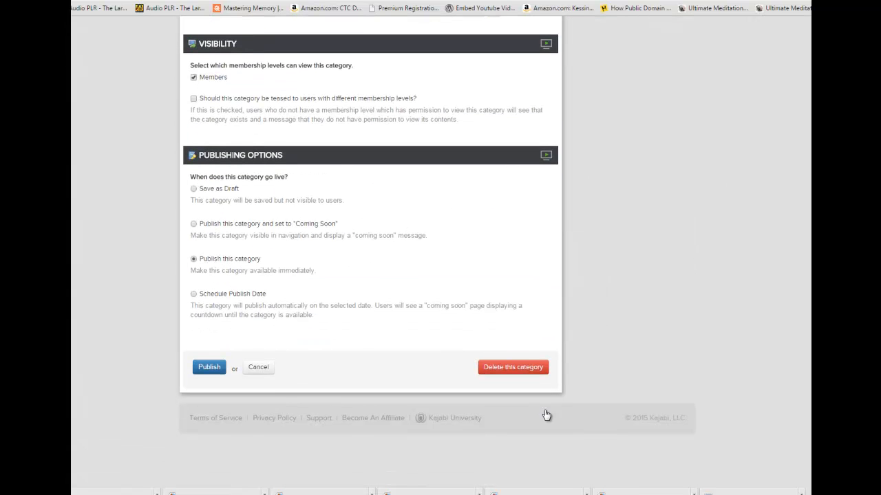
click(209, 369)
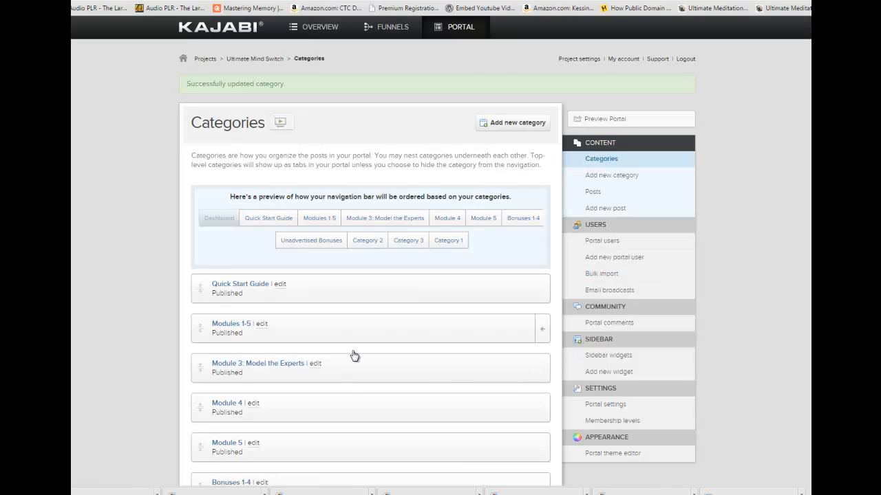
Set the parent category of "Module 3: Model the Experts" to Modules 1-5 and publish it.
click(317, 364)
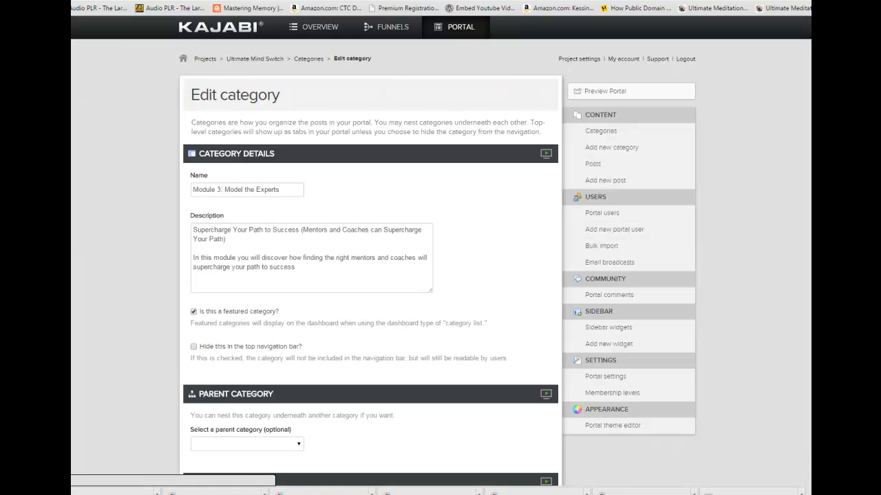
scroll(441, 247, down, 2)
scroll(603, 227, down, 1)
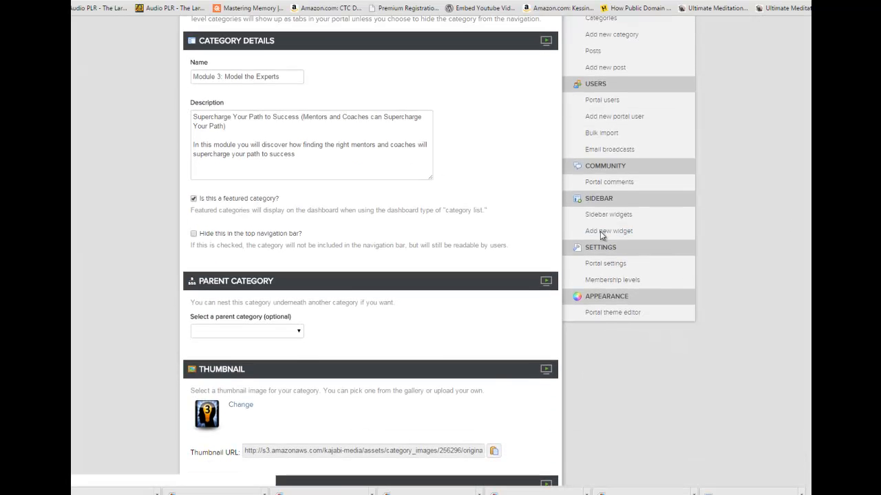
click(300, 335)
click(266, 359)
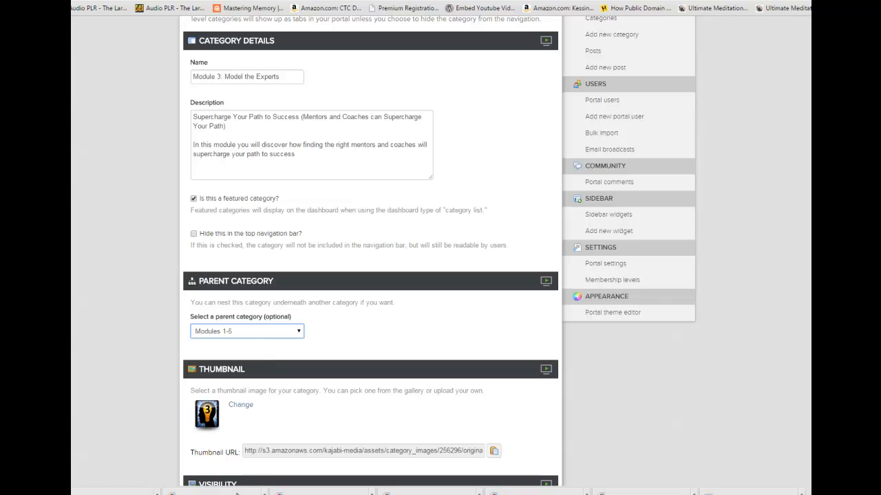
key(alt+Tab)
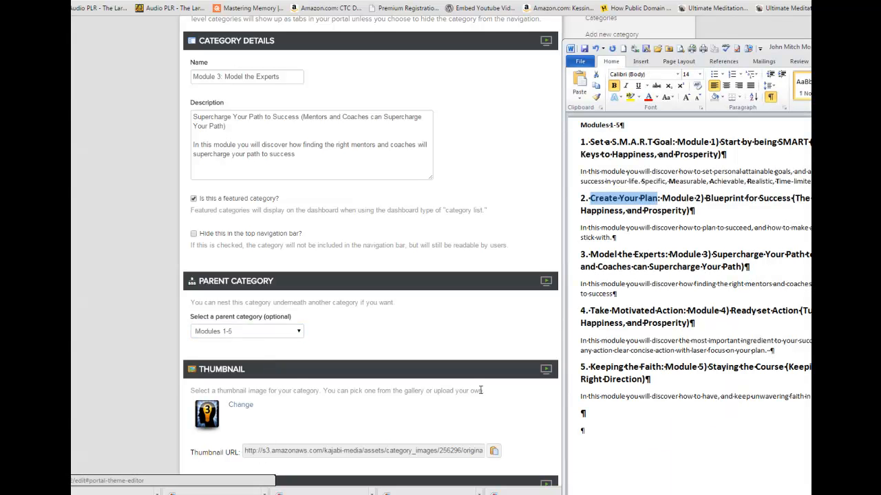
click(127, 360)
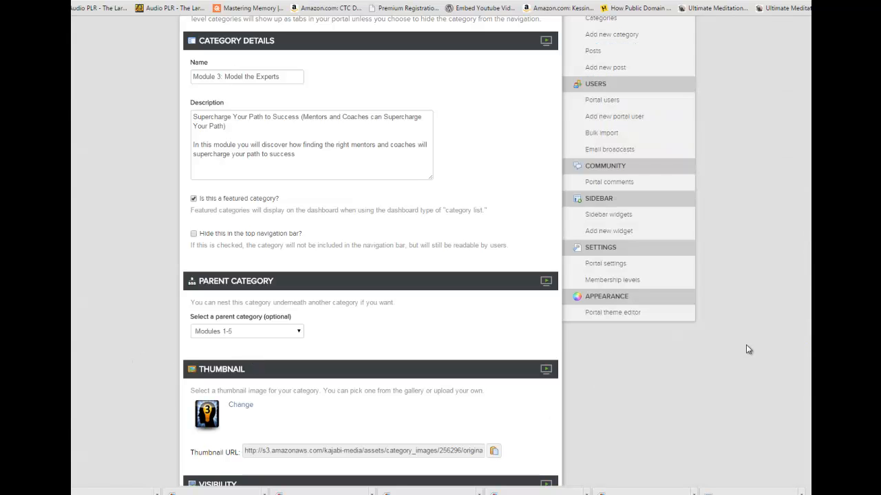
scroll(564, 419, down, 6)
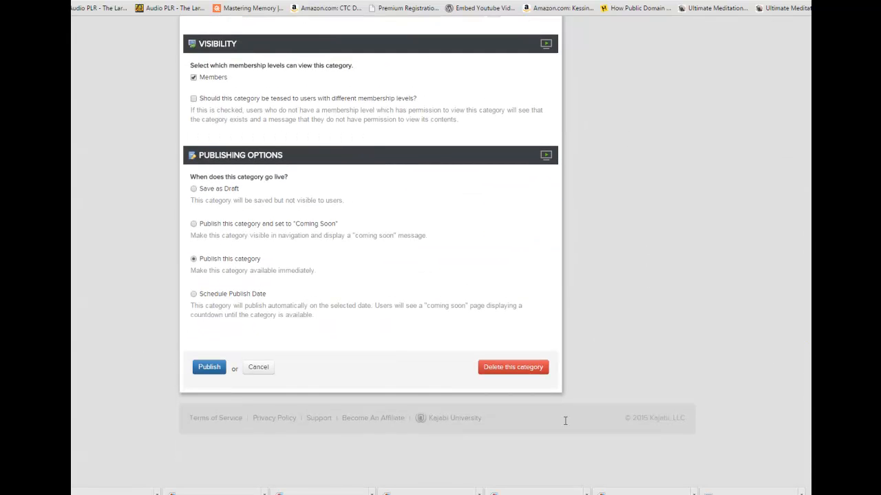
click(217, 372)
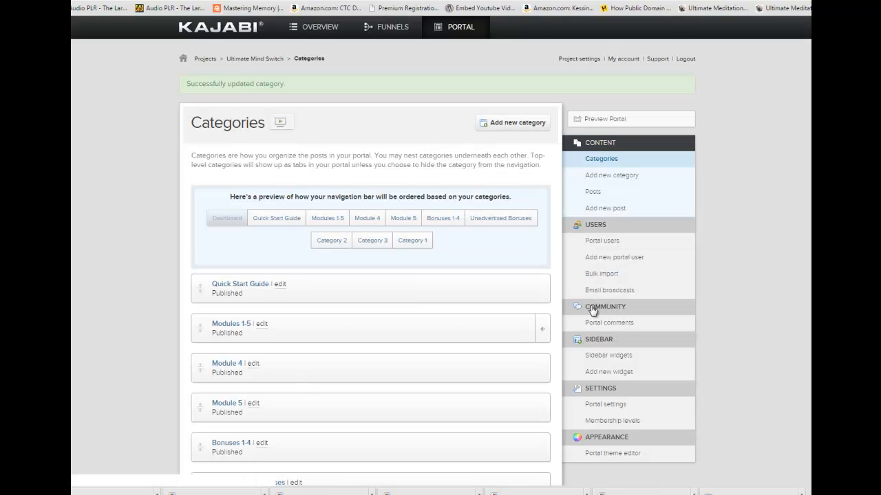
Open the Module 4 category for editing and rename it "Module 4: Take Motivated Action" with the title copied from the Word document.
click(253, 368)
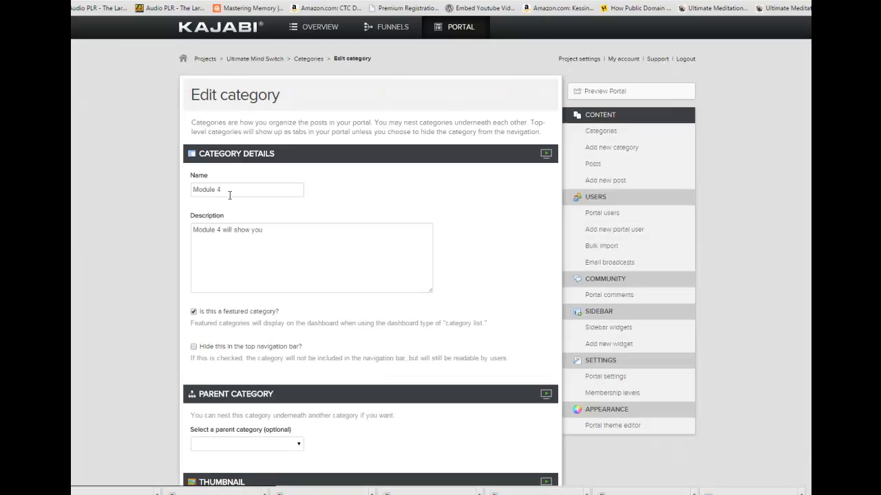
click(232, 192)
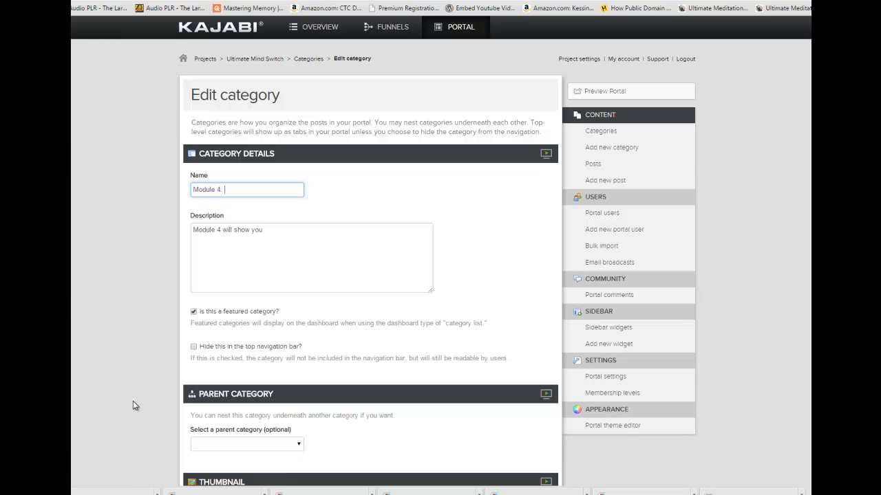
key(alt+Tab)
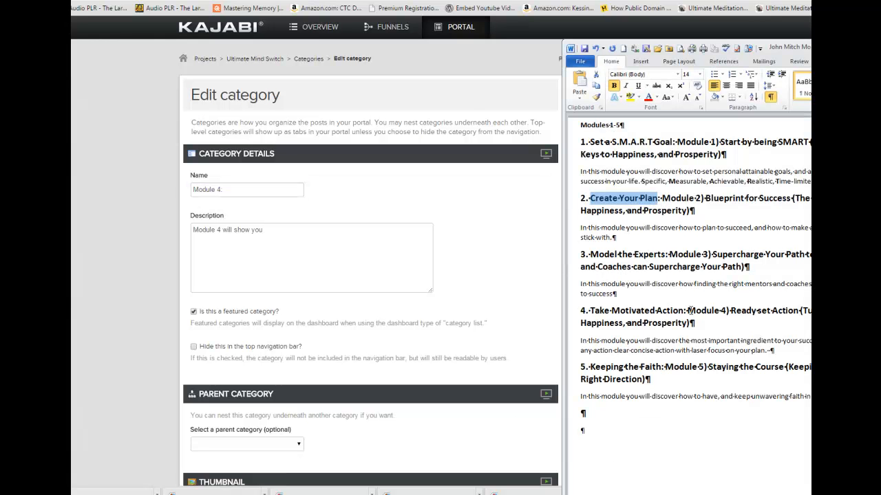
mouse_move(683, 312)
mouse_down()
mouse_move(595, 316)
mouse_move(676, 315)
mouse_up()
key(ctrl+c)
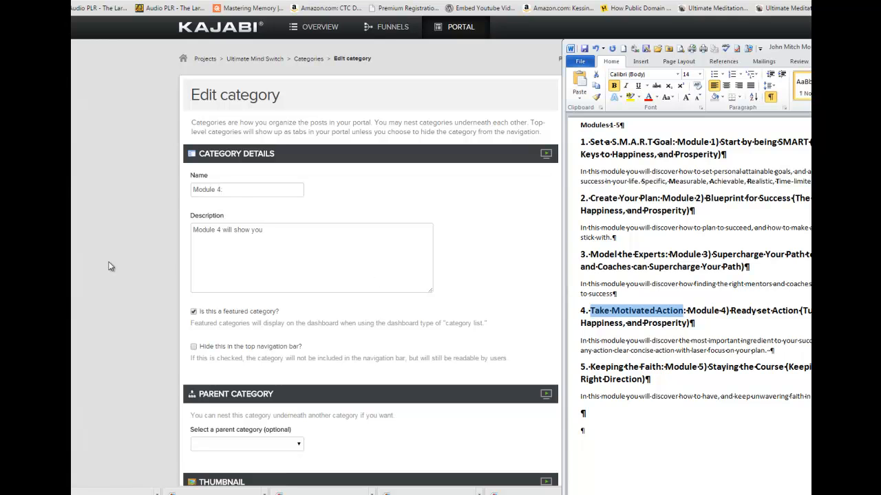
click(240, 191)
key(ctrl+v)
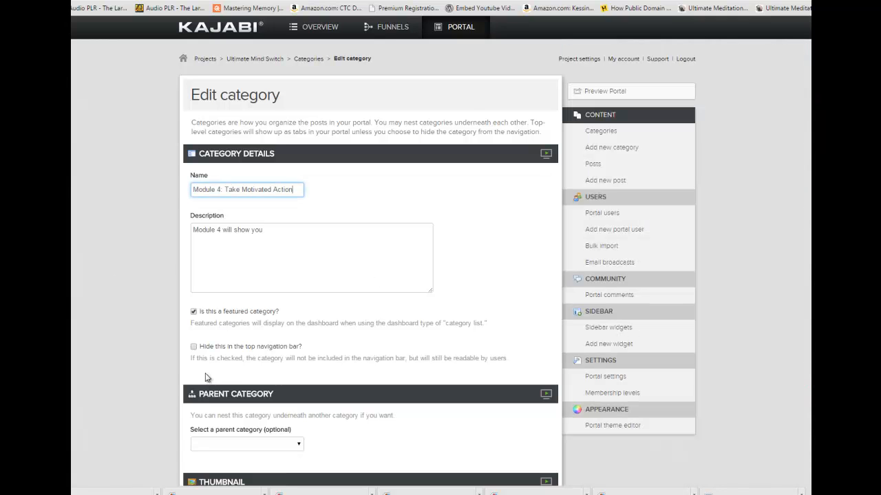
key(alt+Tab)
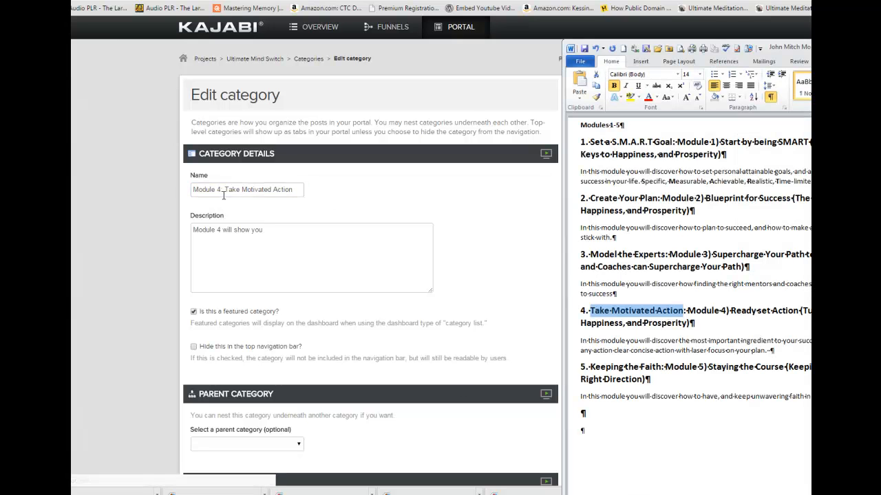
click(226, 189)
key(BackSpace)
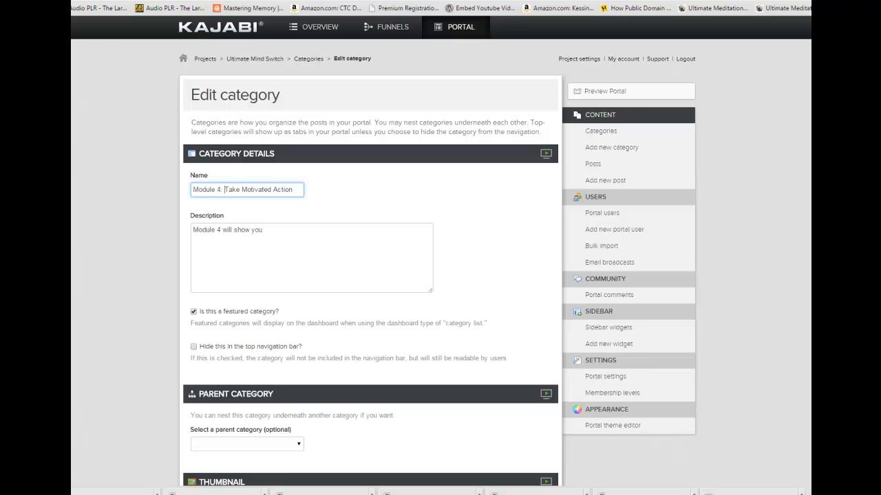
Replace Module 4's description with the Word document's "Ready set Action" heading and paragraph, separated by a blank line.
key(alt+Tab)
drag(731, 310, 769, 351)
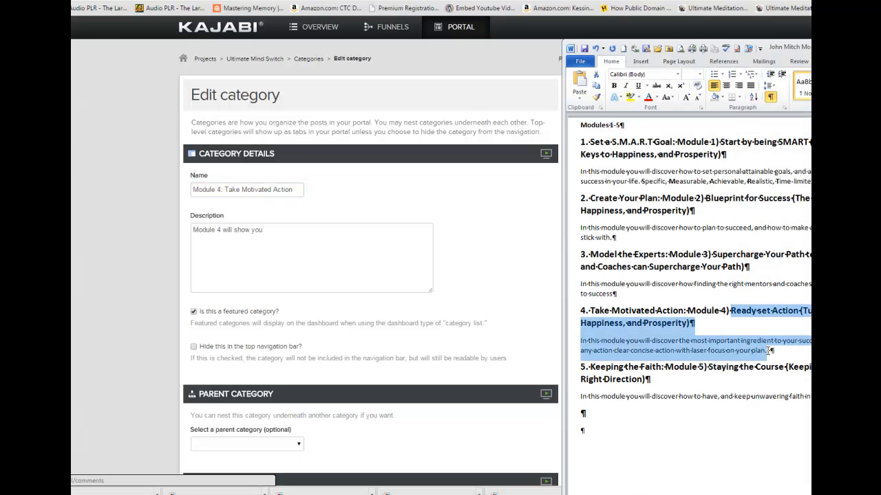
click(280, 232)
text(Ready set Action (Turning Your Keys to Happiness, and Prosperity) In this module you will discover the most important ingredient to your success. Taking Action, and not any action clear concise action with laser focus on your plan.)
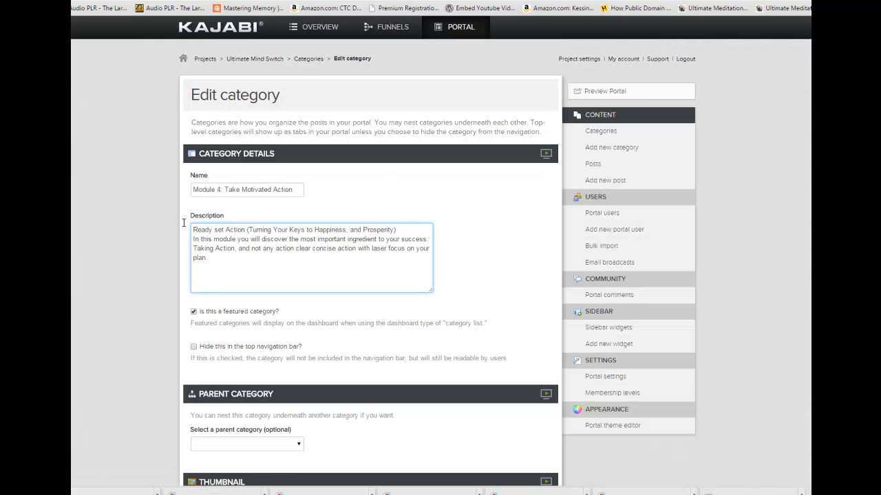
key(Return)
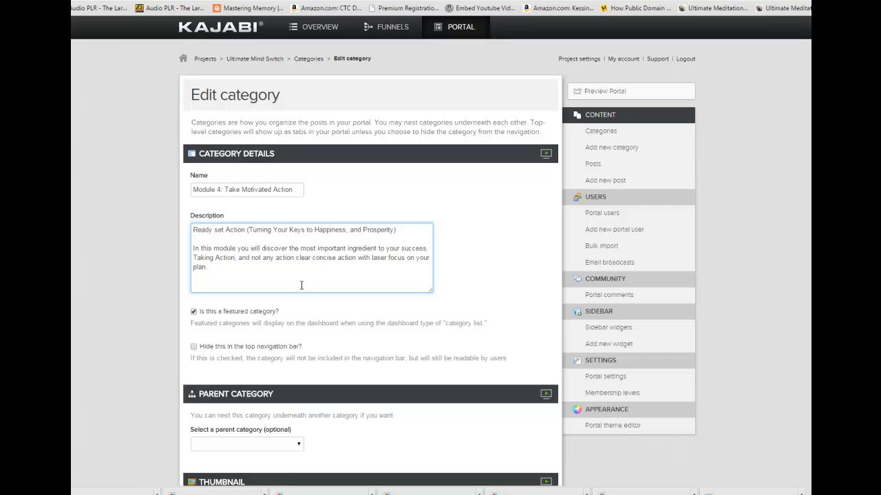
Set the parent category of "Module 4: Take Motivated Action" to Modules 1-5 and publish it.
click(298, 445)
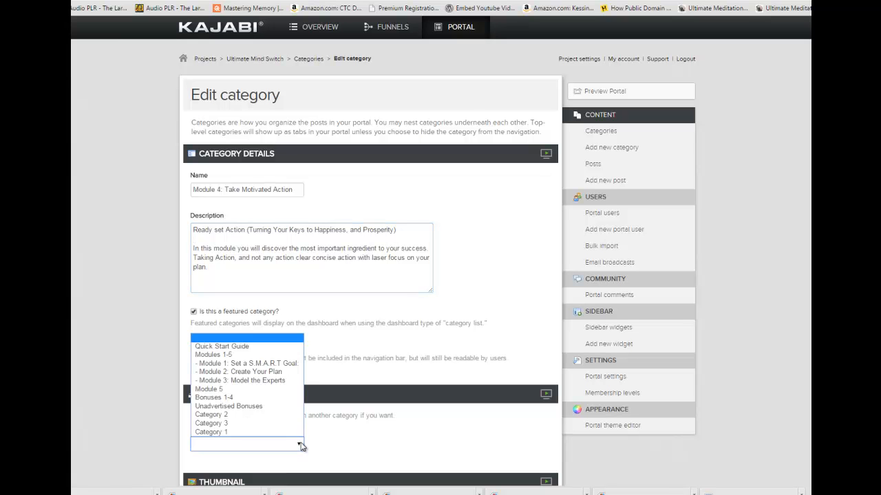
click(288, 355)
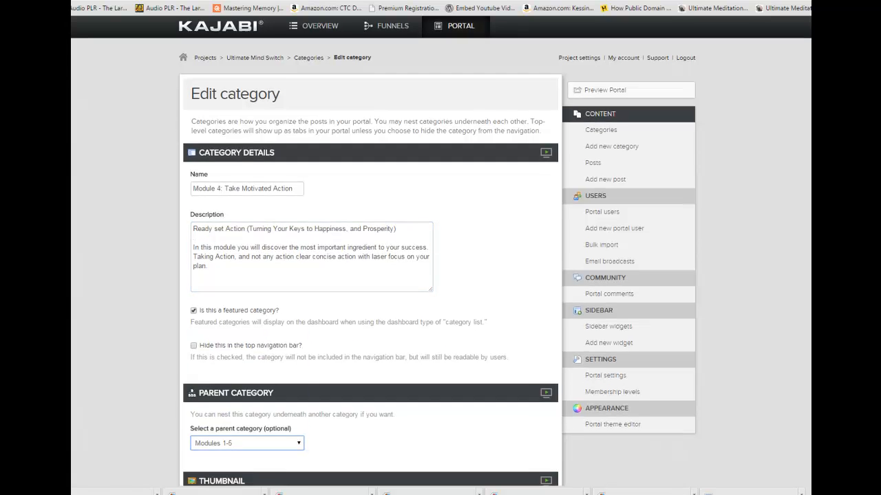
scroll(253, 325, down, 8)
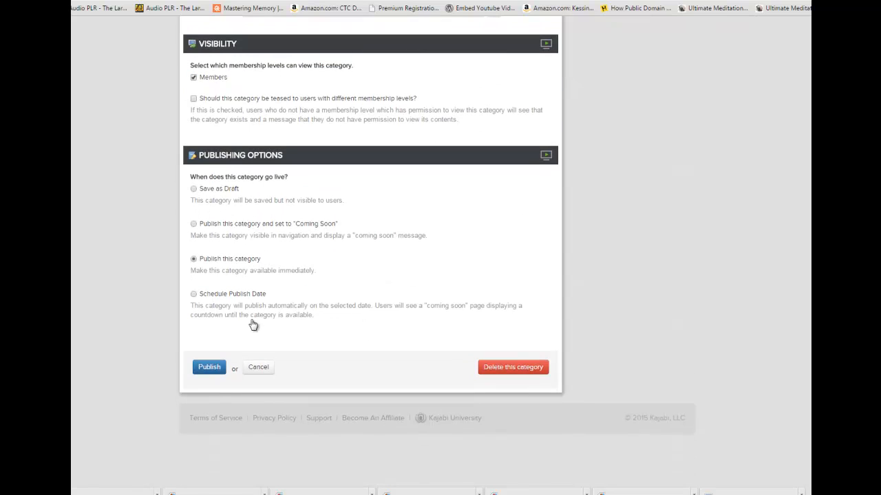
click(205, 371)
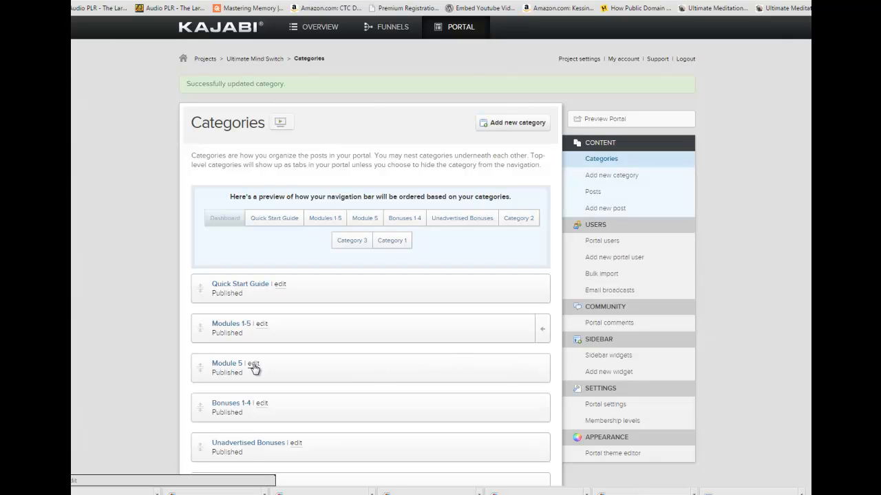
Open the Module 5 category for editing and rename it "Module 5: Keeping the Faith" with the title copied from the Word document.
click(293, 365)
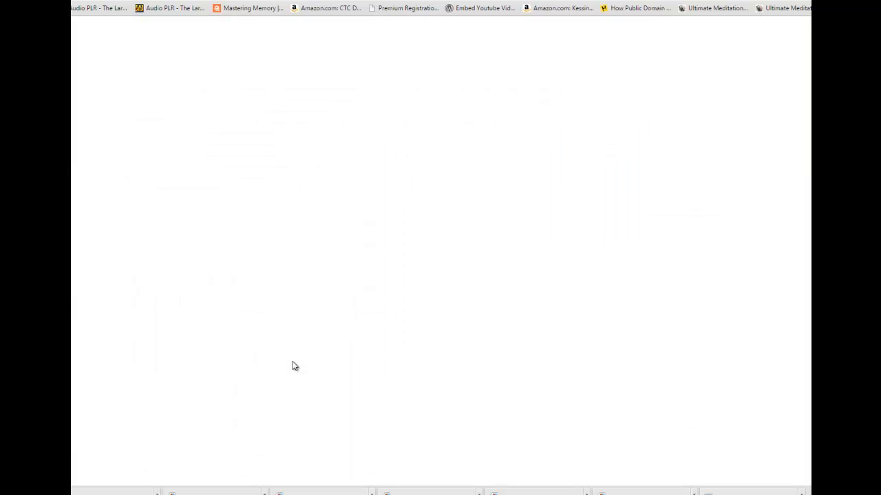
click(230, 191)
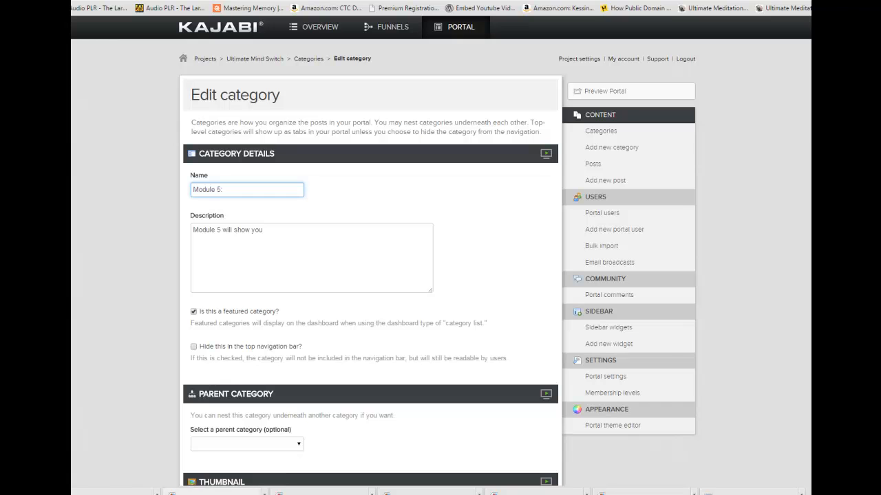
click(212, 492)
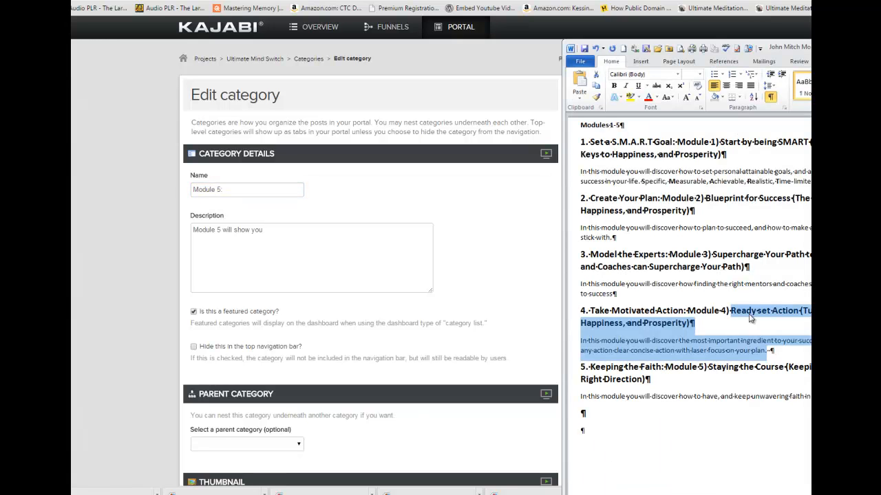
click(657, 367)
drag(662, 367, 618, 366)
key(ctrl+c)
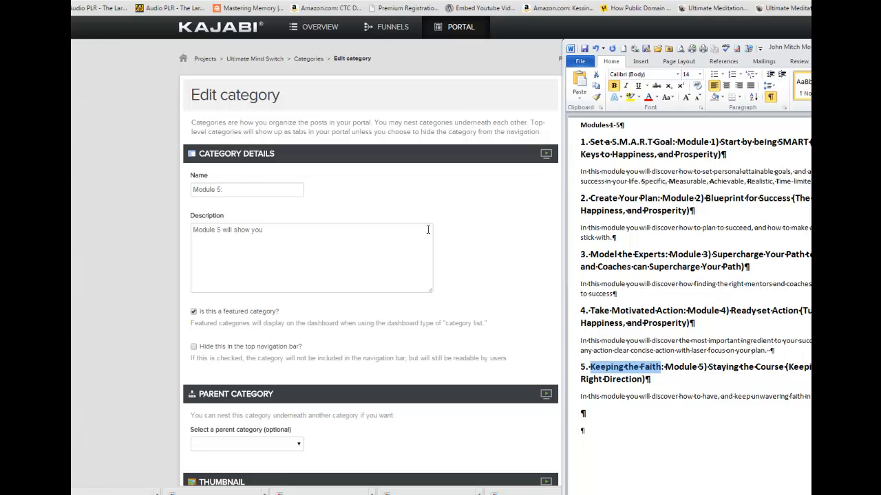
click(242, 189)
key(ctrl+v)
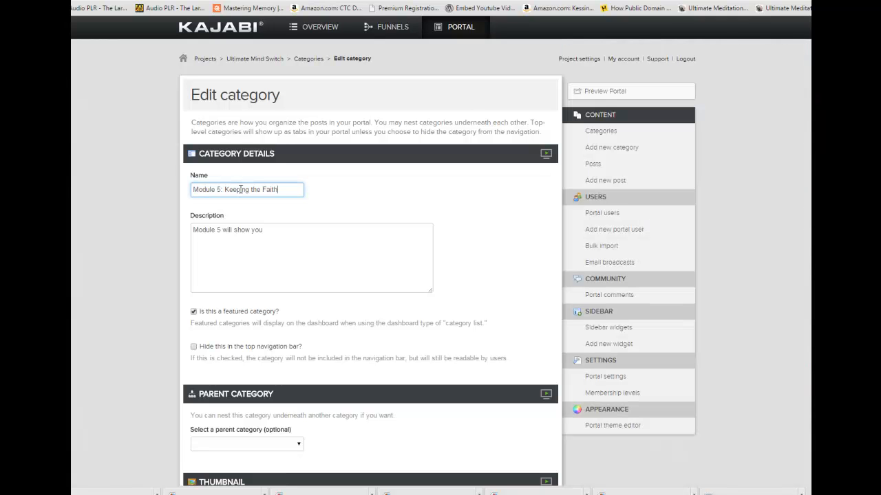
Replace Module 5's description with the Word document's "Staying the Course" heading and paragraph, separated by a blank line, and publish the category.
key(alt+Tab)
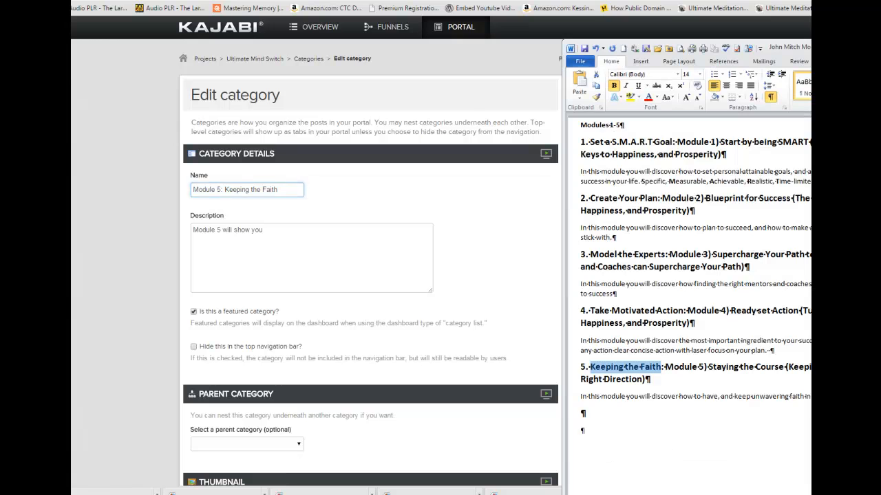
drag(709, 367, 809, 397)
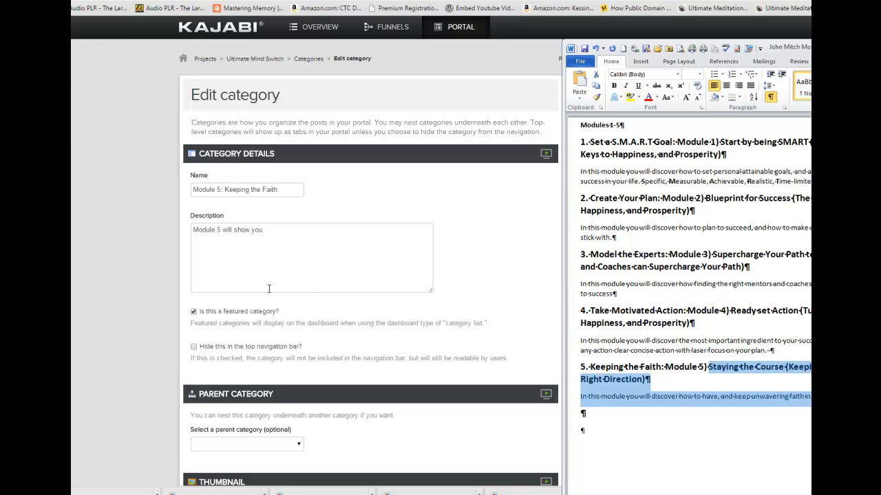
drag(273, 227, 186, 229)
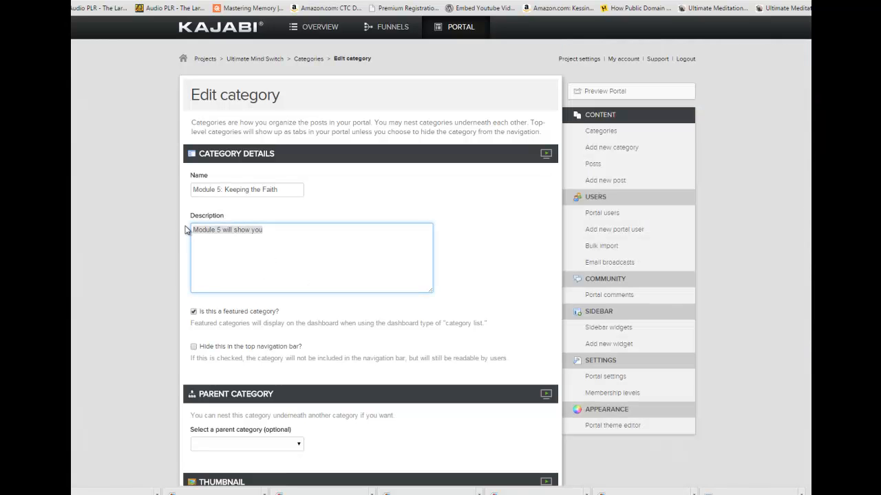
text(Staying the Course (Keeping You Pointed in the Right Direction) In this module you will discover how to have, and keep unwavering faith in your dreams and goals.)
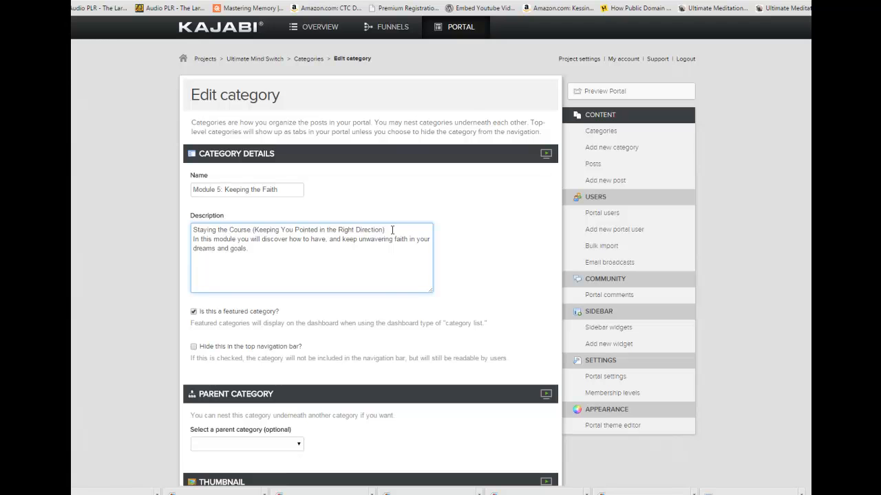
click(392, 230)
key(Return)
scroll(599, 286, down, 8)
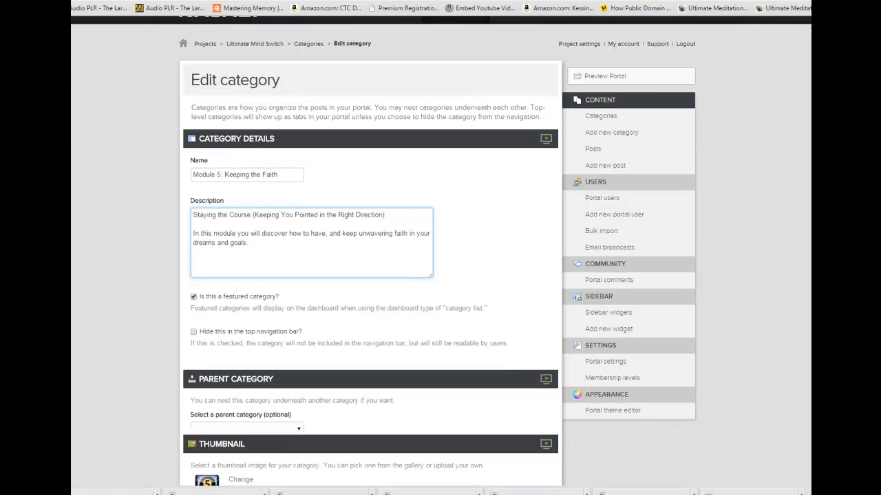
click(209, 366)
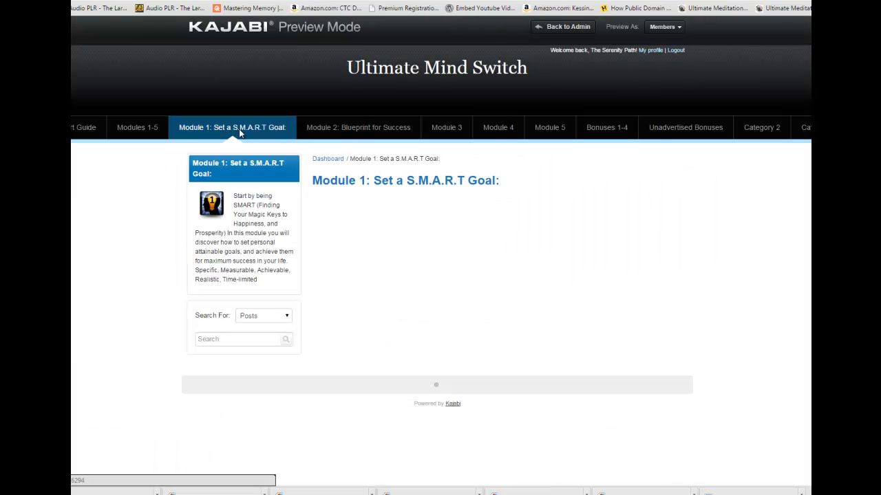
Refresh the portal preview and check which modules are listed on the Modules 1-5 page.
click(138, 129)
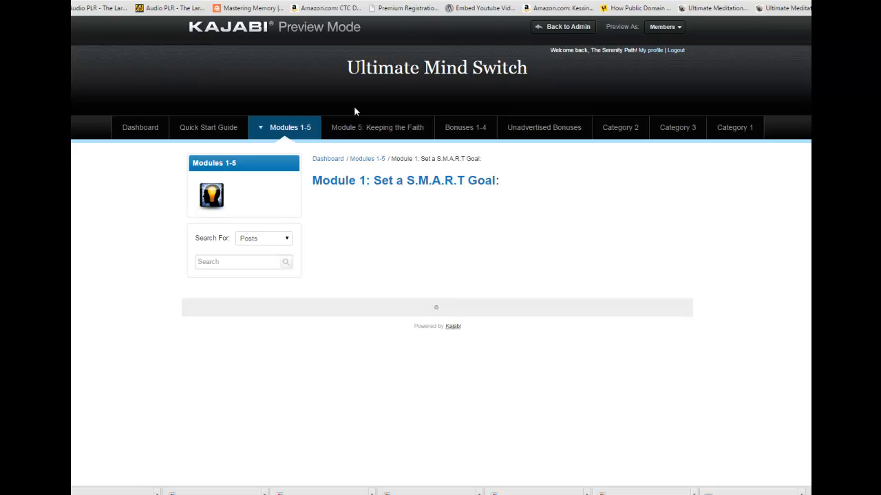
click(292, 134)
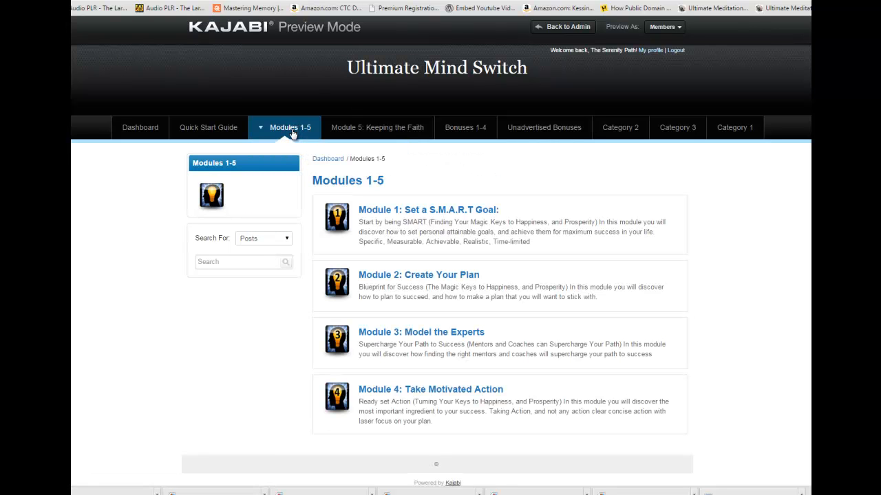
scroll(440, 251, down, 1)
scroll(440, 252, up, 1)
scroll(440, 251, down, 1)
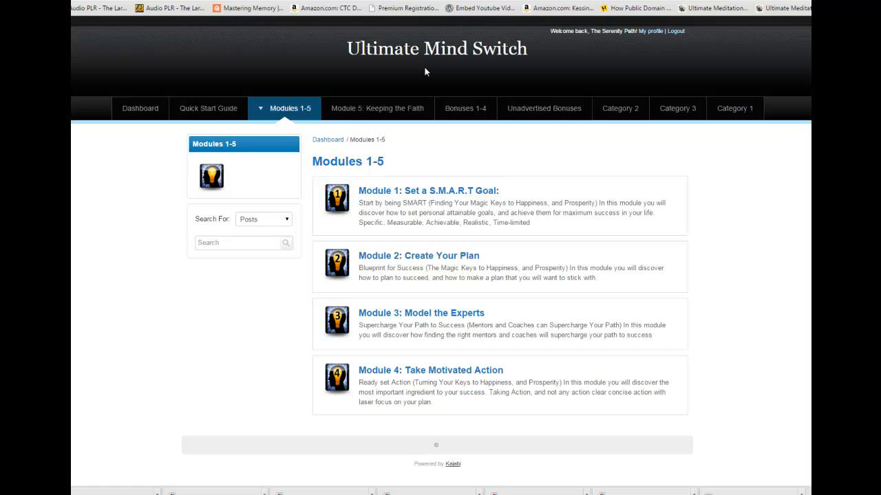
Nest "Module 5: Keeping the Faith" under the parent category Modules 1-5, publish it, and check the refreshed Modules 1-5 page in the portal preview.
click(403, 0)
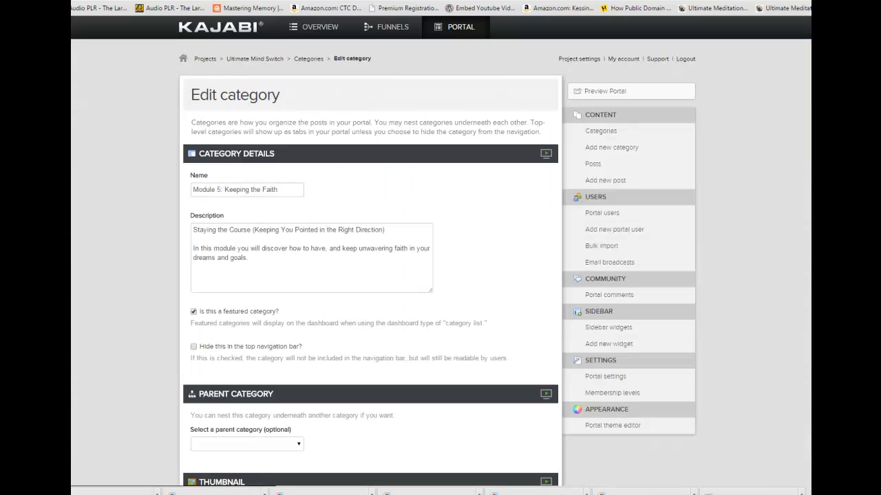
scroll(372, 276, down, 3)
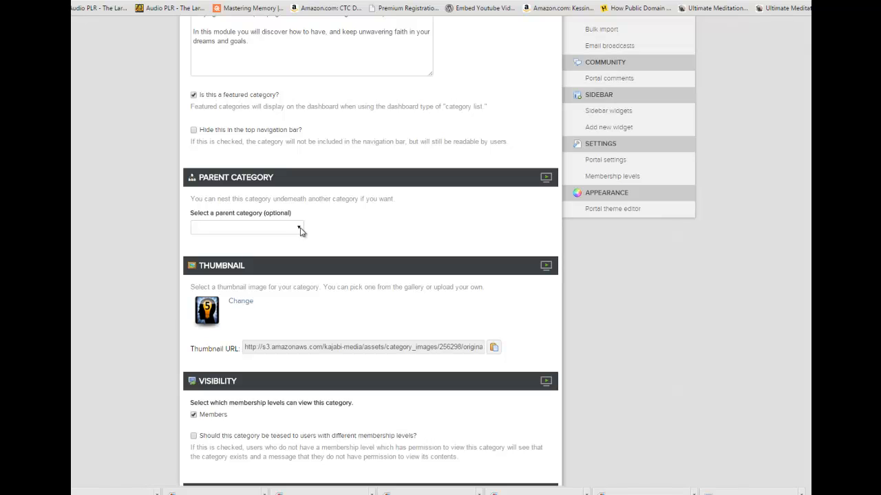
click(300, 228)
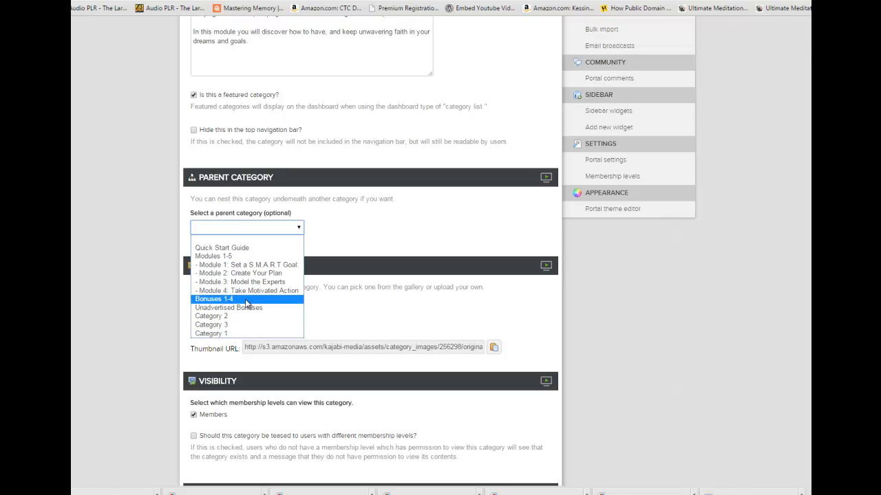
click(248, 256)
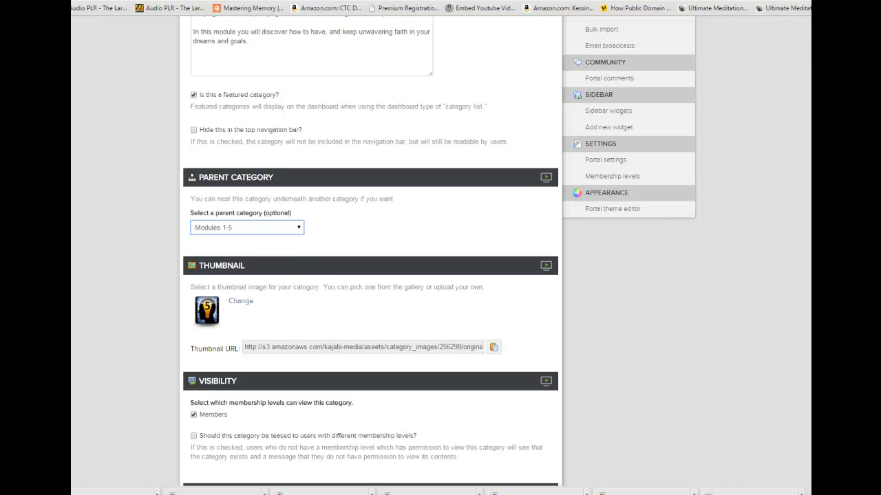
scroll(371, 275, down, 5)
click(213, 371)
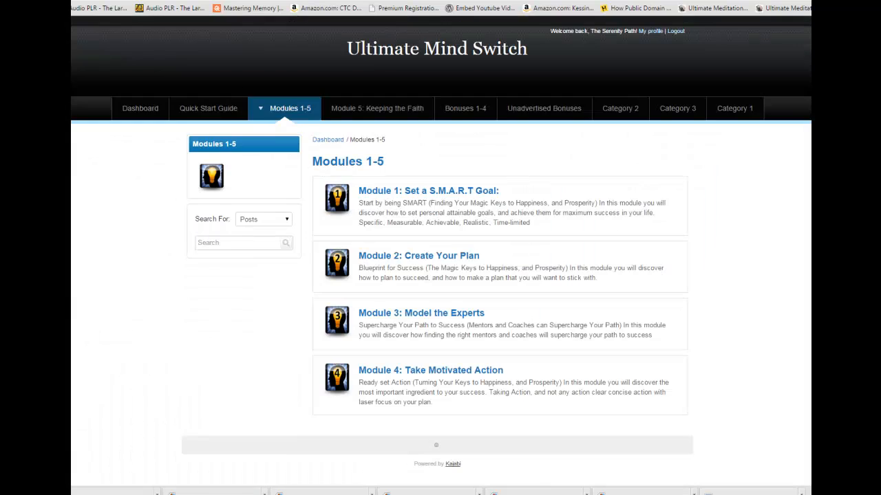
mouse_move(290, 108)
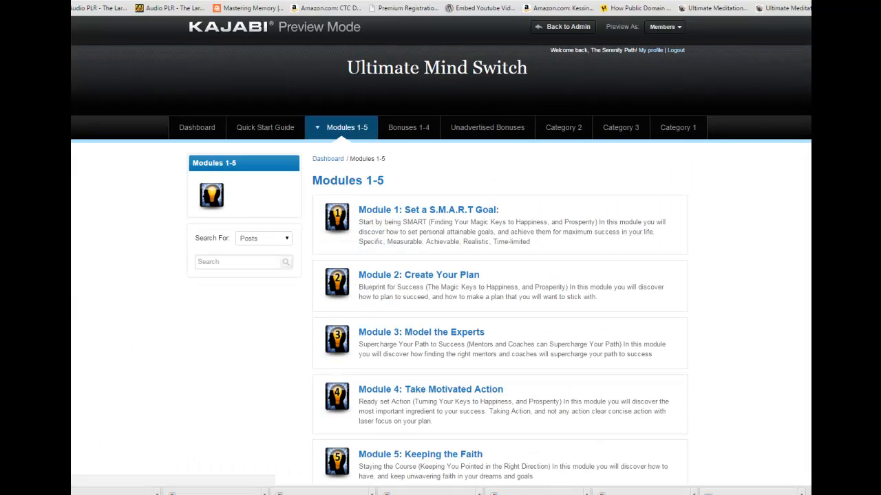
scroll(440, 276, down, 2)
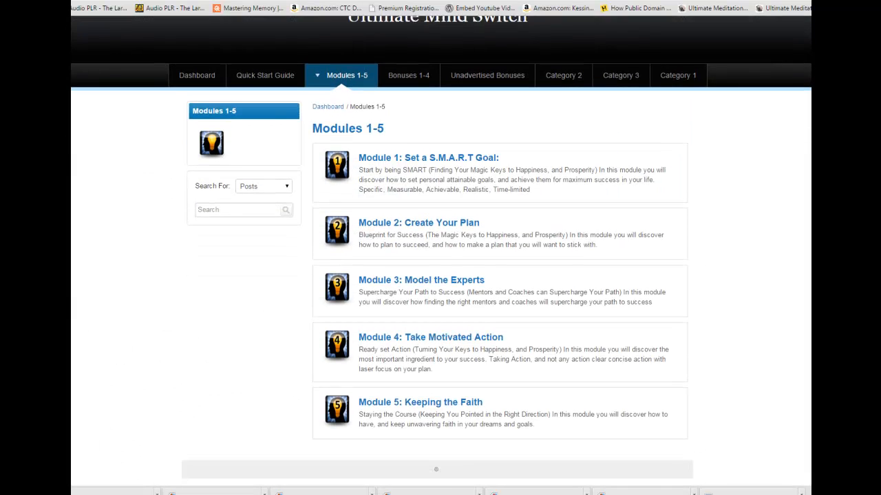
Add the description "Modules 1-5" to the Modules 1-5 category and save it.
scroll(441, 275, up, 1)
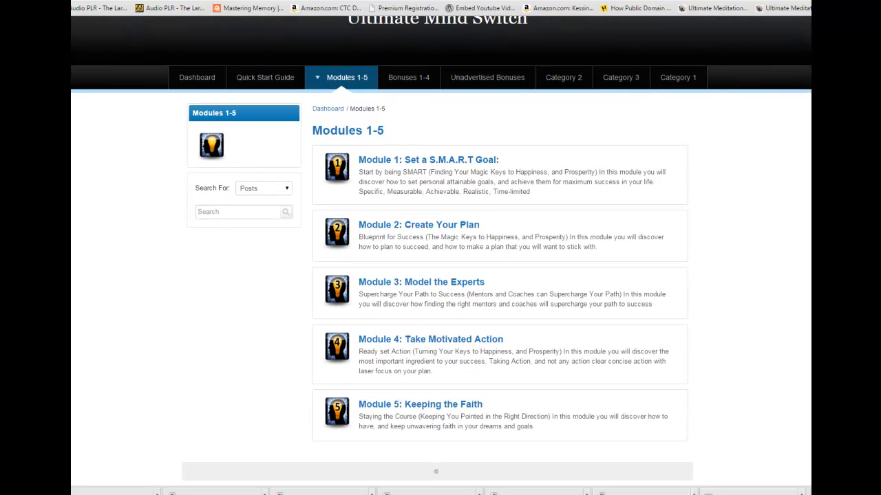
double_click(206, 187)
scroll(441, 247, up, 1)
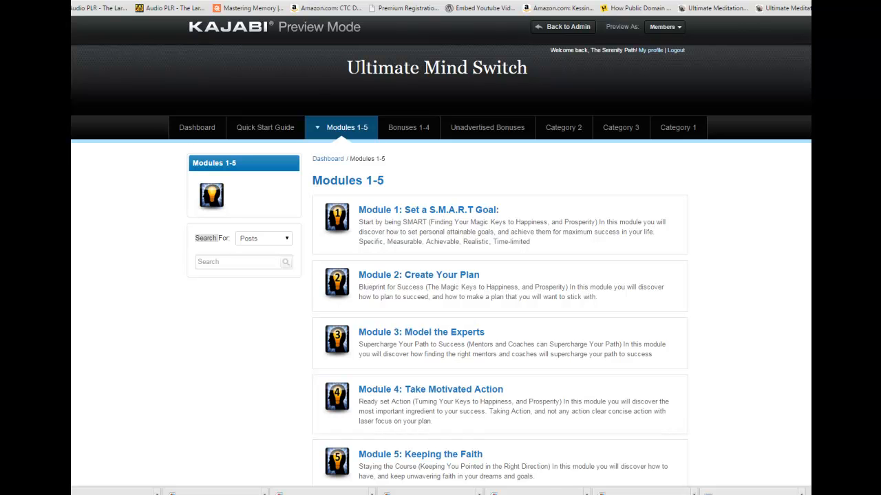
key(ctrl+shift+Tab)
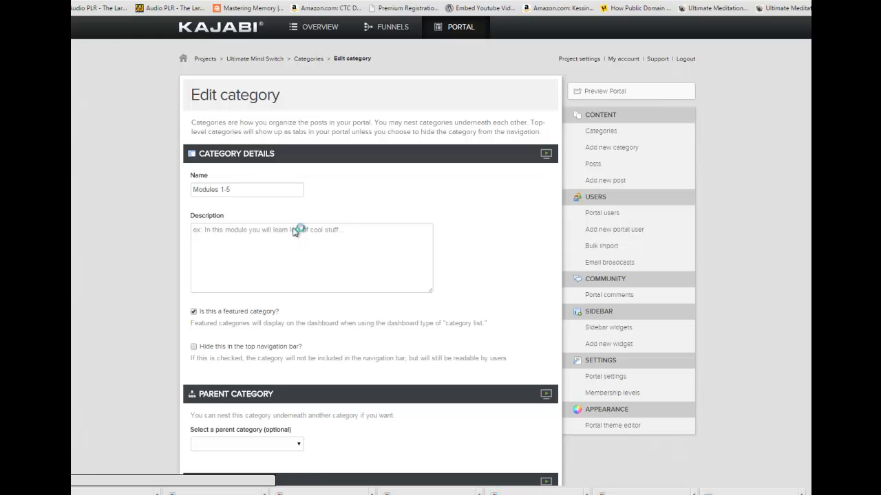
click(294, 231)
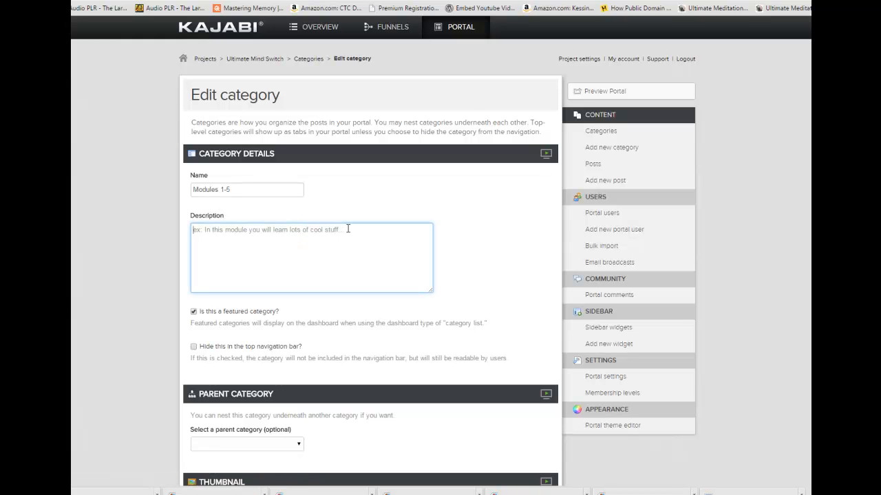
text(Modules 1-5)
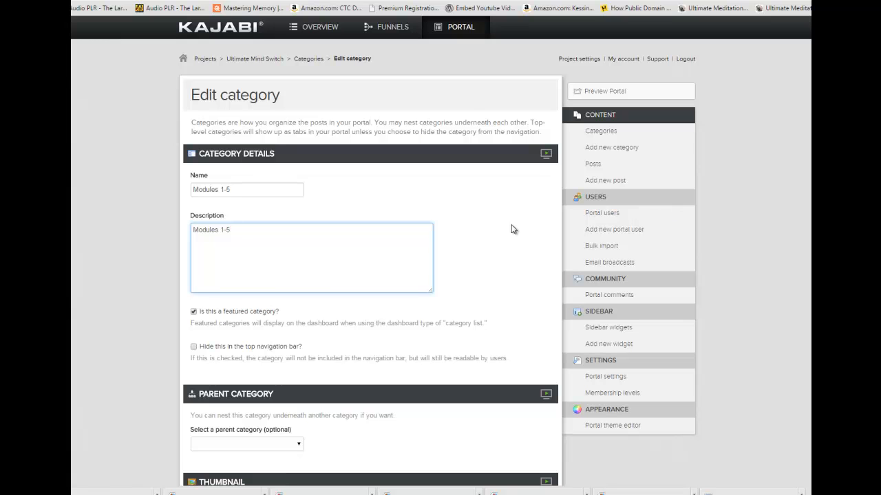
scroll(647, 440, down, 8)
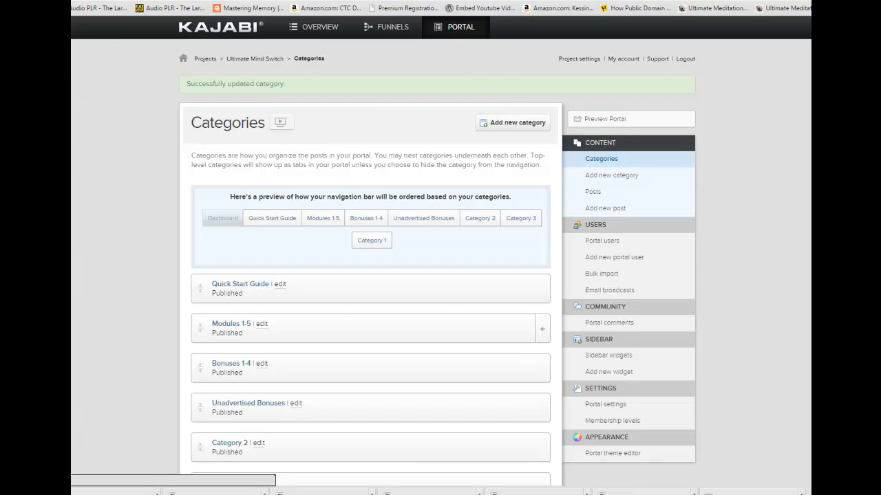
Review the Bonuses 1-4, Unadvertised Bonuses, Quick Start Guide and Dashboard pages in the portal preview.
key(ctrl+Tab)
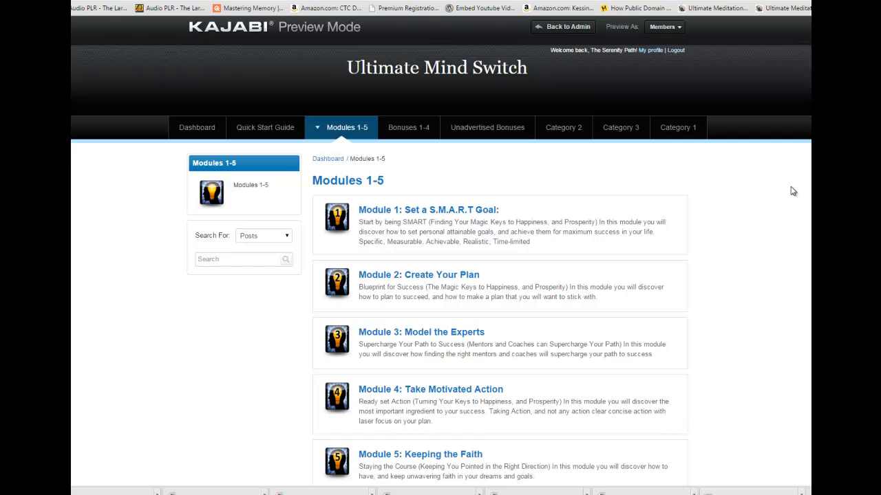
click(417, 134)
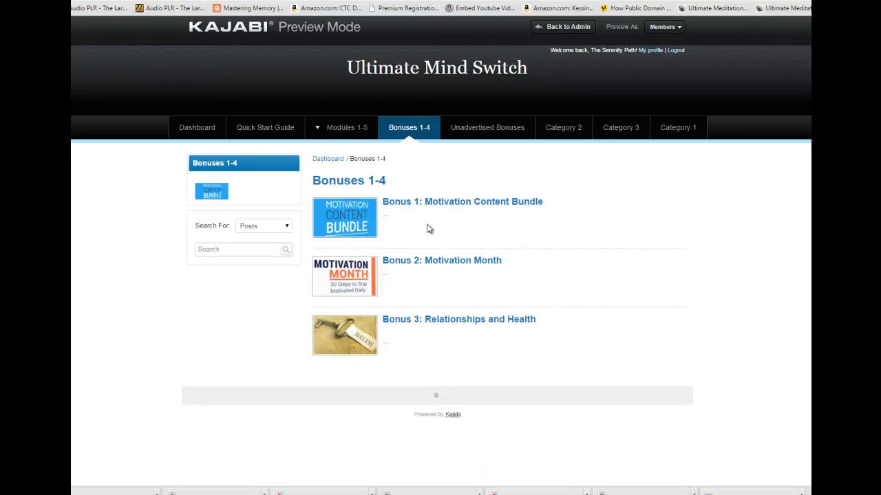
click(482, 129)
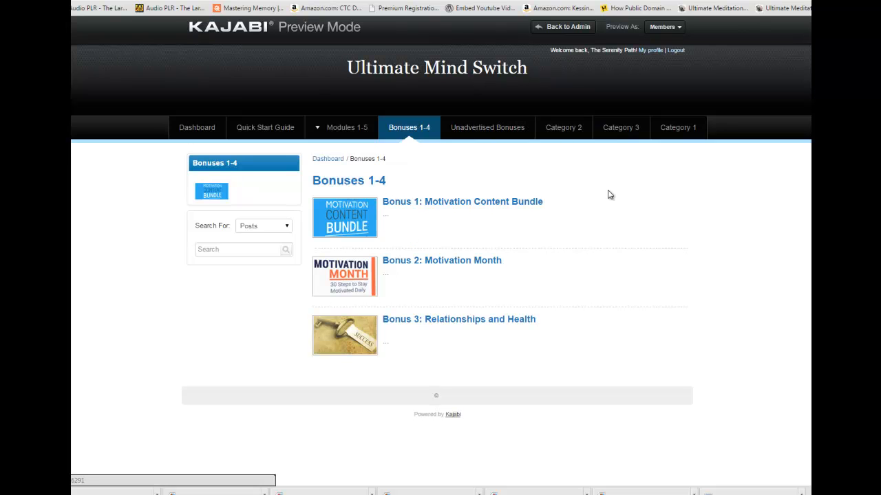
click(273, 130)
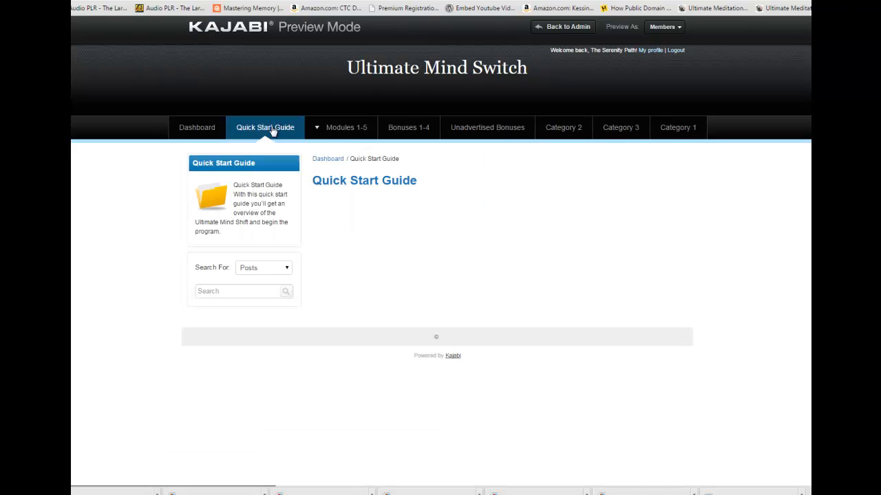
click(208, 130)
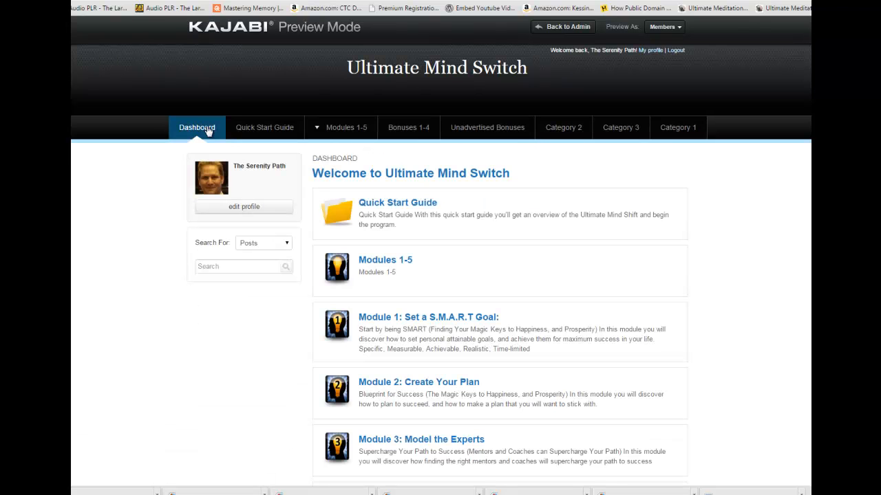
click(256, 132)
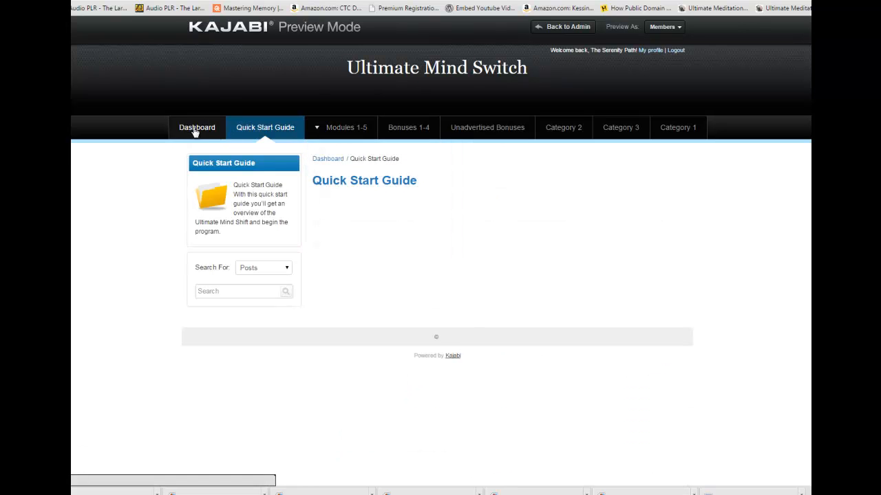
key(alt+Left)
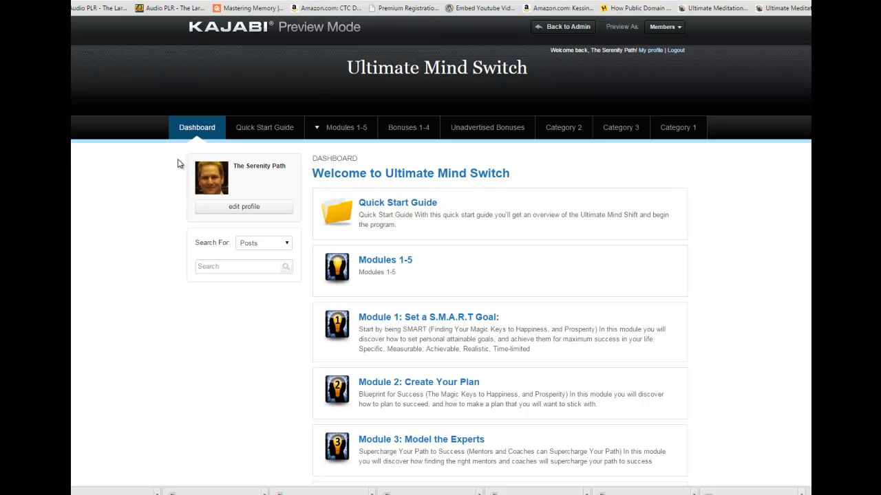
click(267, 133)
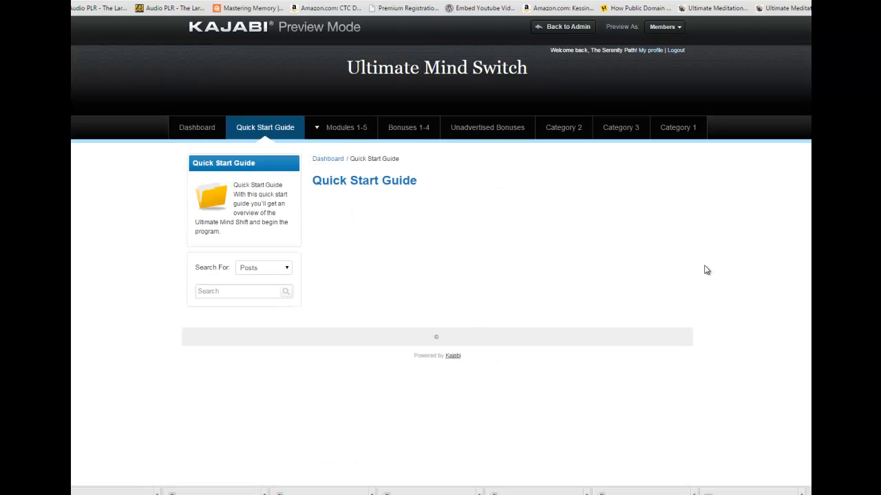
click(199, 133)
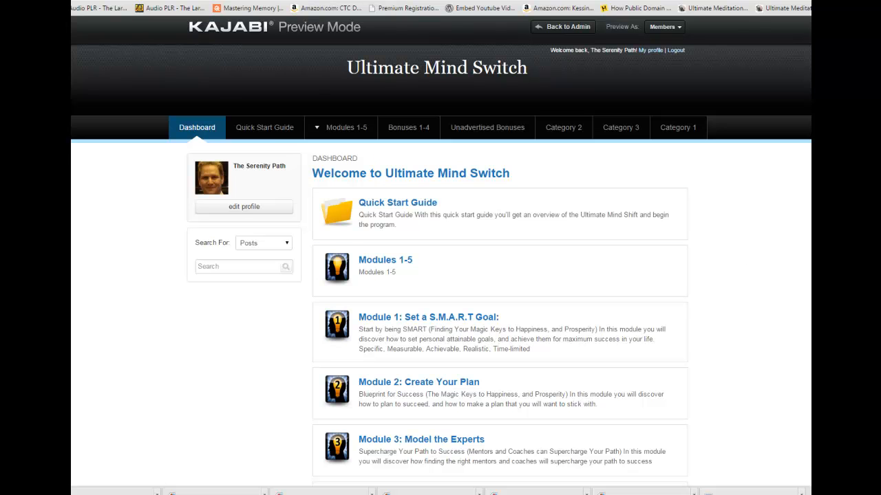
Replace the Quick Start Guide category's thumbnail with the uploaded image Moddds.png, save it, and check the thumbnail in the portal preview.
key(ctrl+shift+Tab)
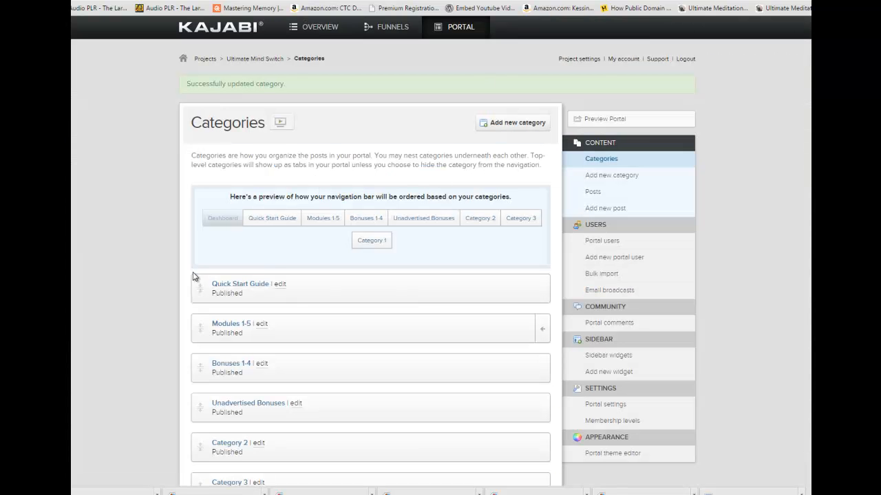
click(278, 285)
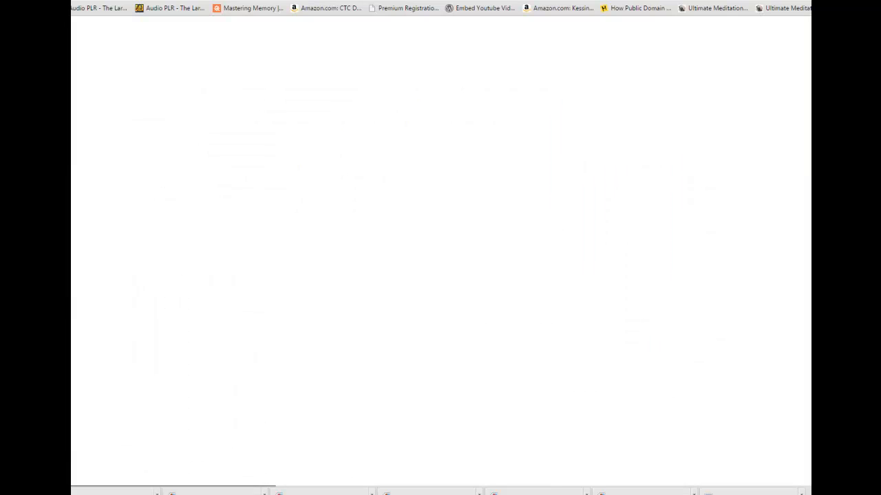
scroll(336, 202, down, 6)
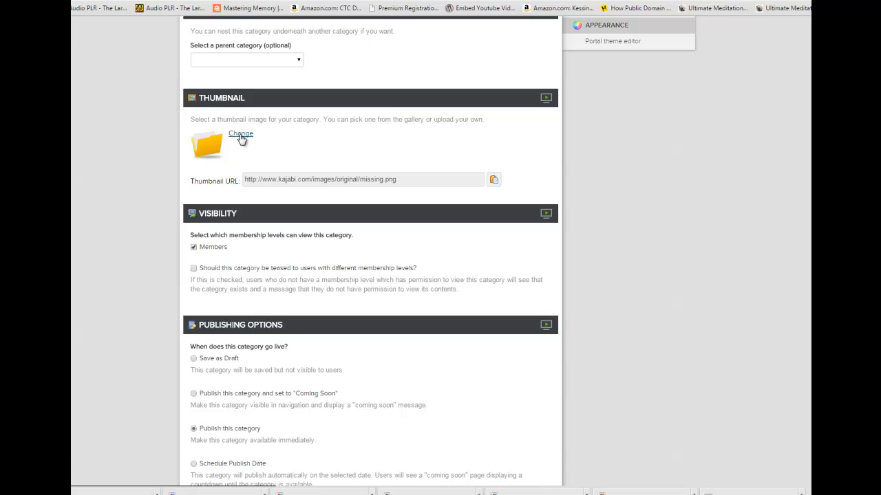
click(241, 134)
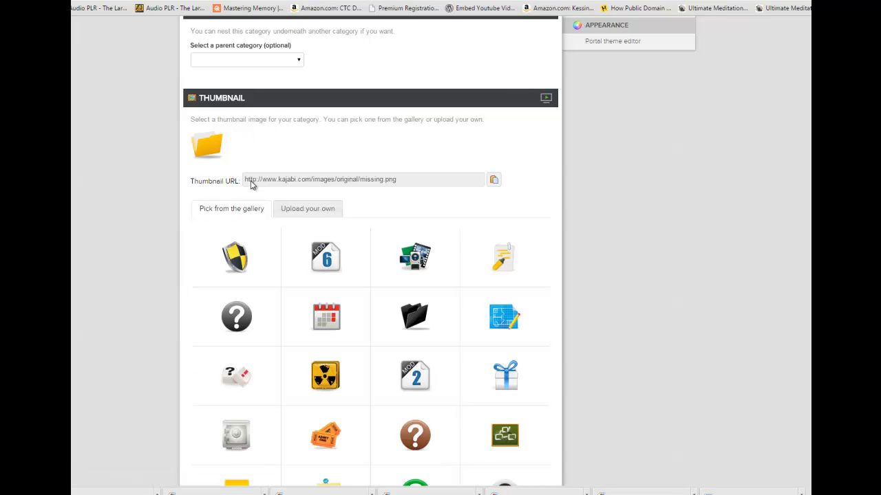
click(309, 209)
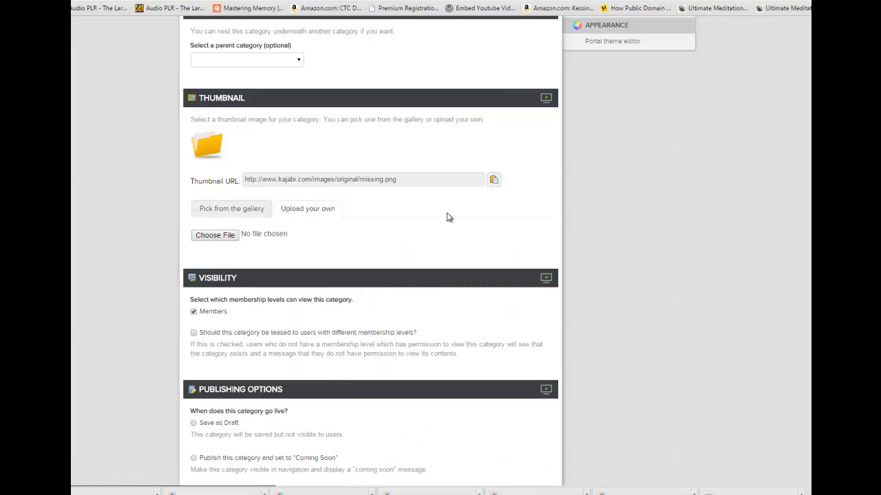
click(216, 235)
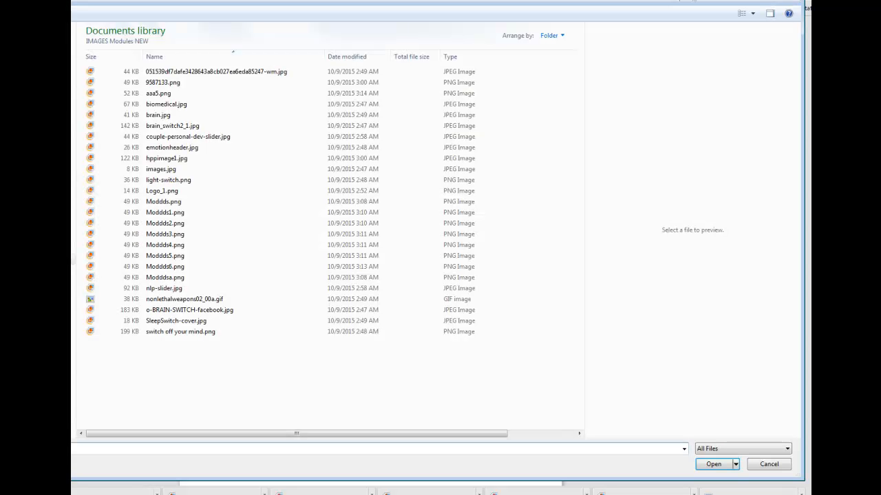
click(172, 203)
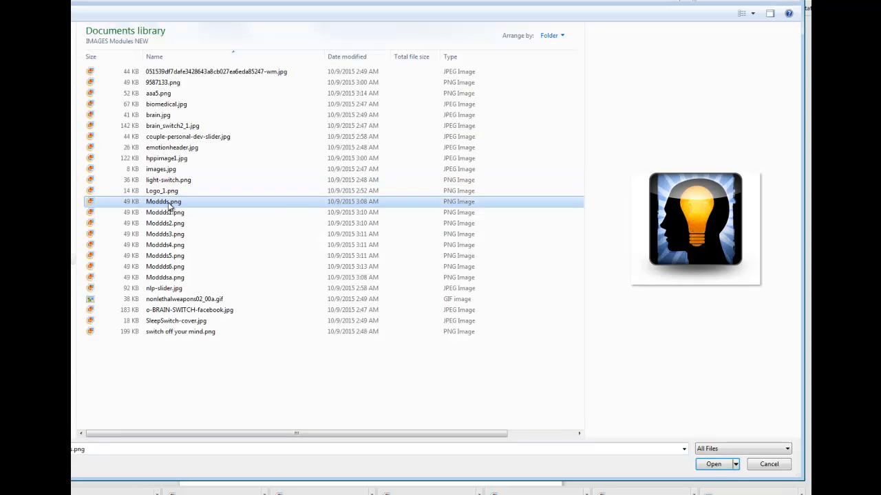
click(714, 465)
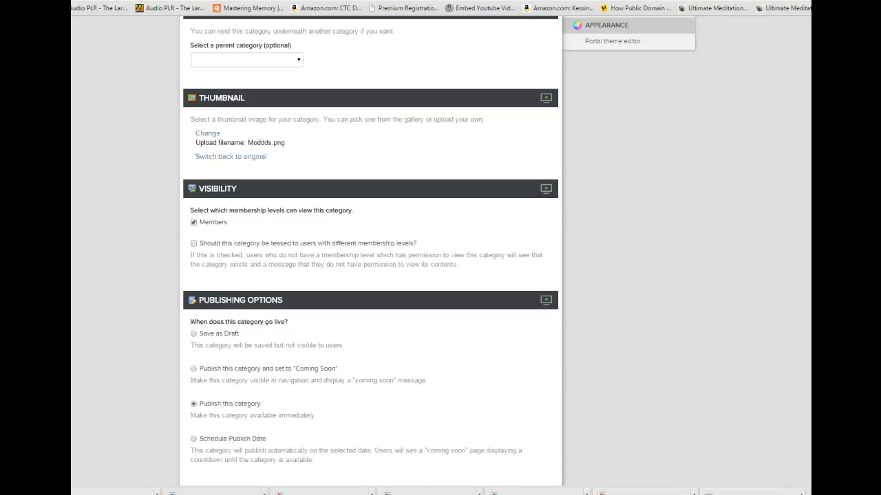
scroll(370, 275, down, 3)
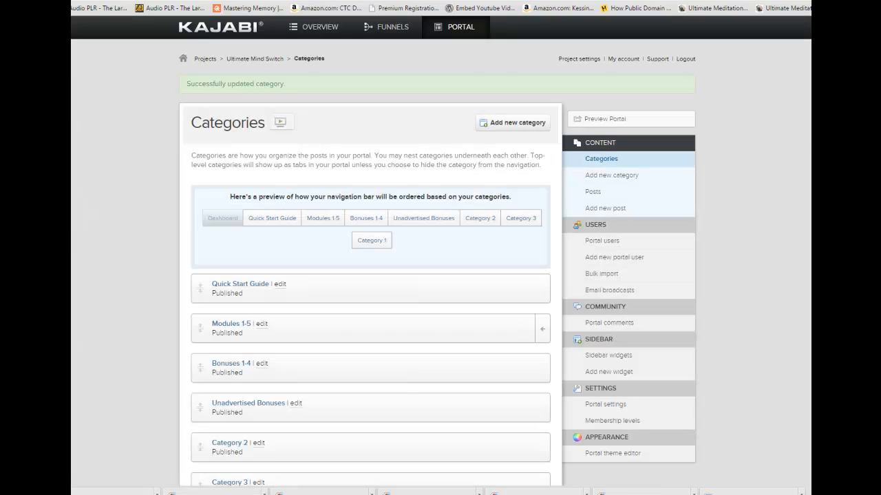
key(ctrl+Tab)
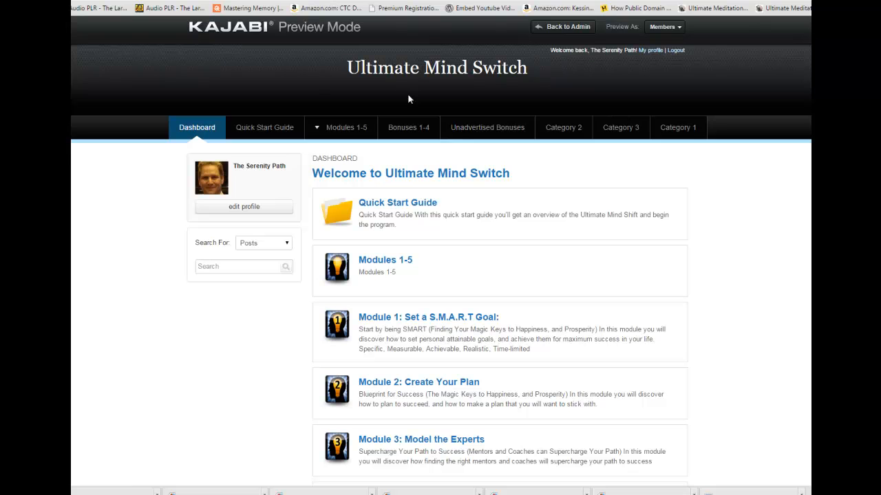
click(254, 128)
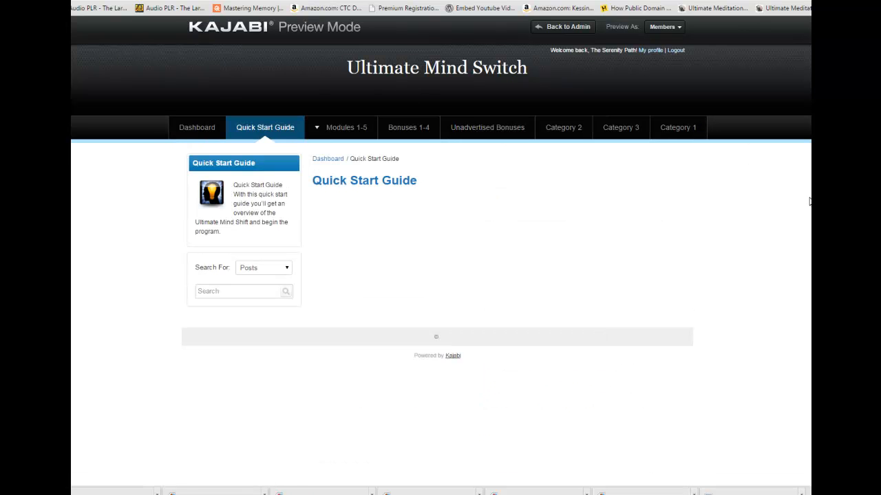
click(207, 128)
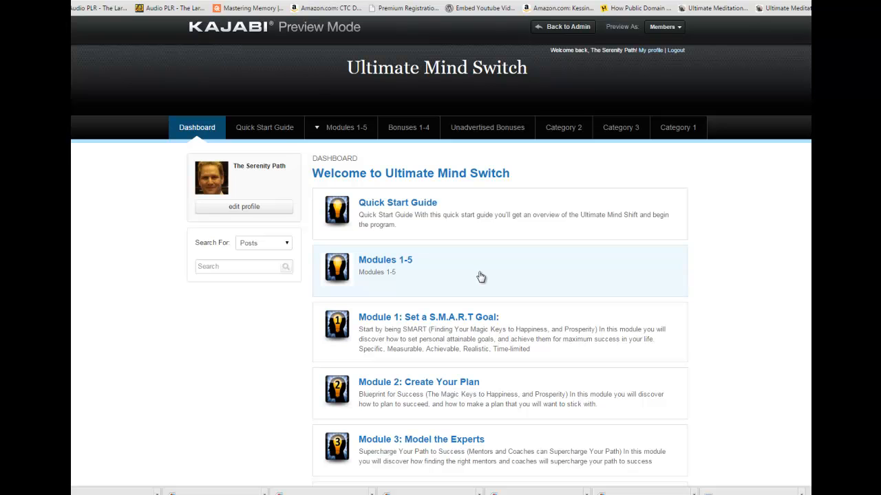
Extend the Modules 1-5 category's description to "Modules 1-5 Click Here to Start the Modules" and save the category.
click(502, 0)
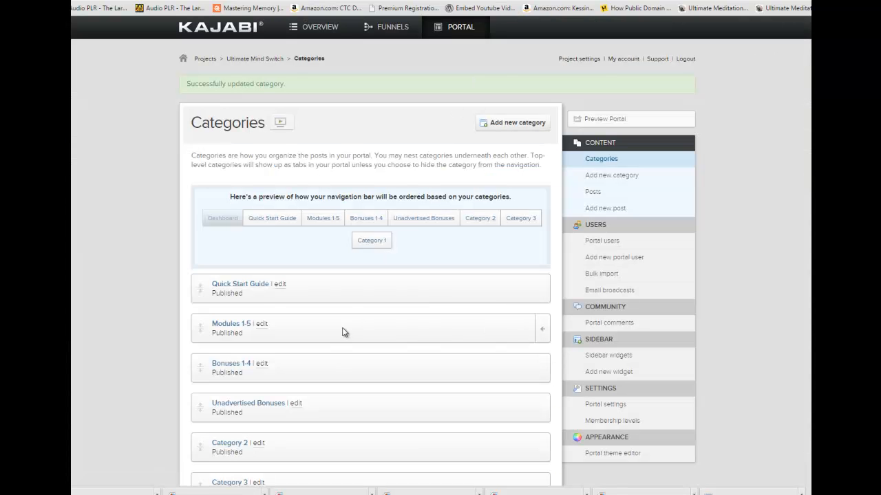
click(260, 325)
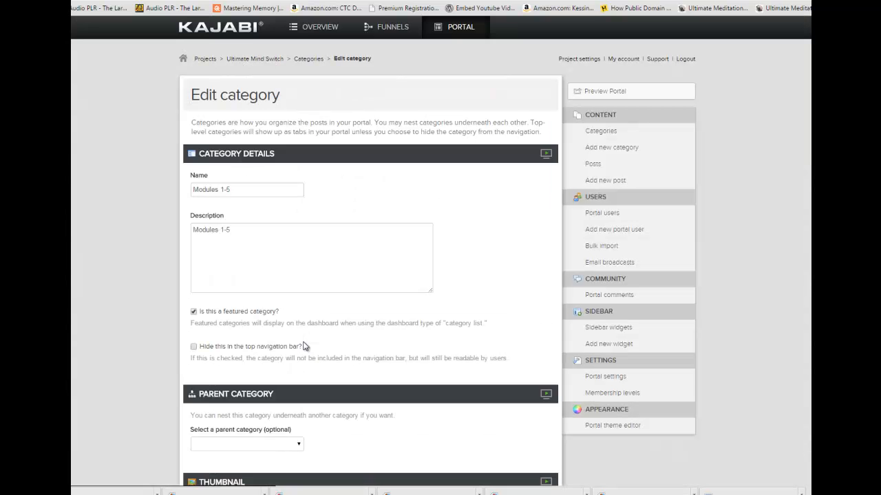
click(252, 230)
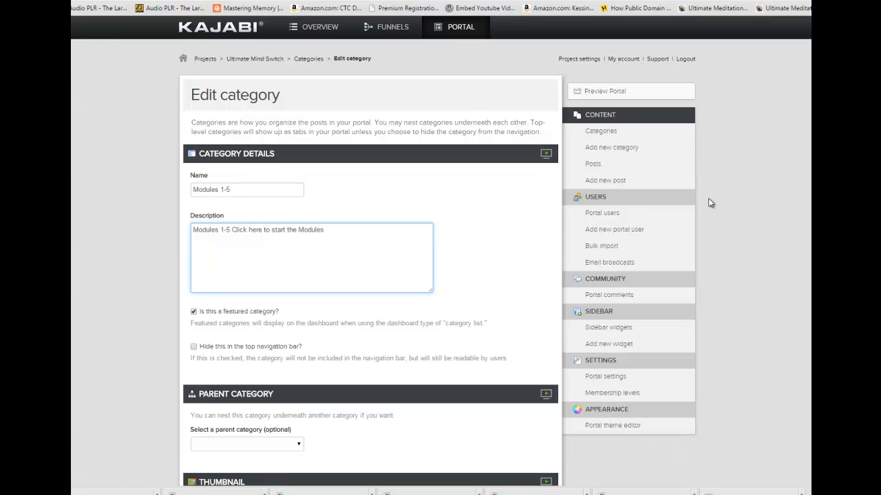
click(252, 230)
key(BackSpace)
text(H)
key(BackSpace)
text(S)
scroll(441, 250, down, 1)
scroll(440, 251, up, 1)
scroll(440, 251, down, 9)
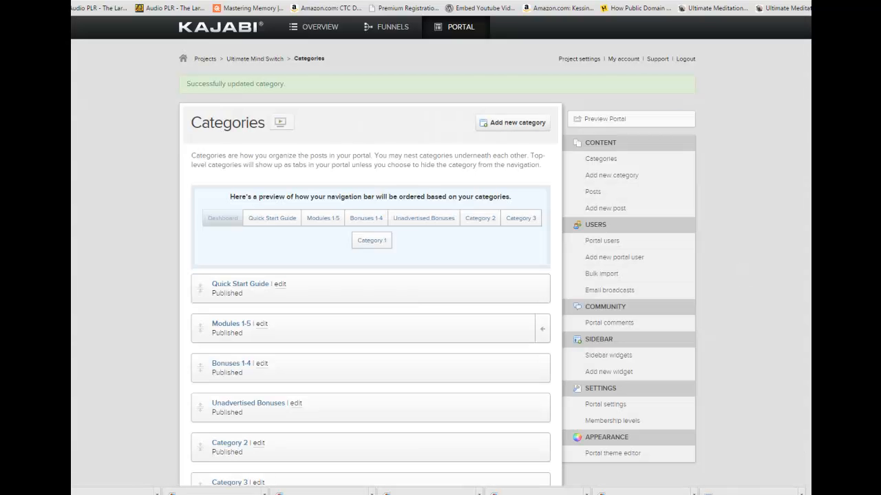
Open the portal preview and check the Quick Start Guide and Modules 1-5 pages, including the description of Modules 1-5.
click(604, 119)
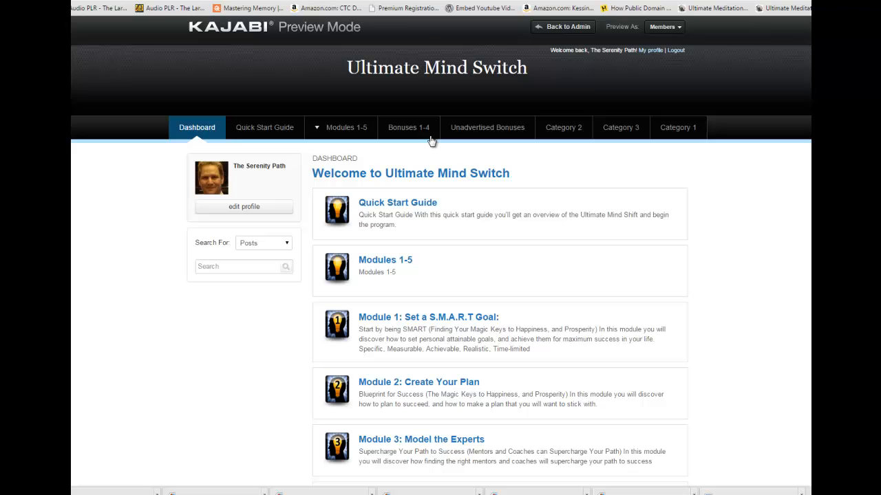
click(261, 128)
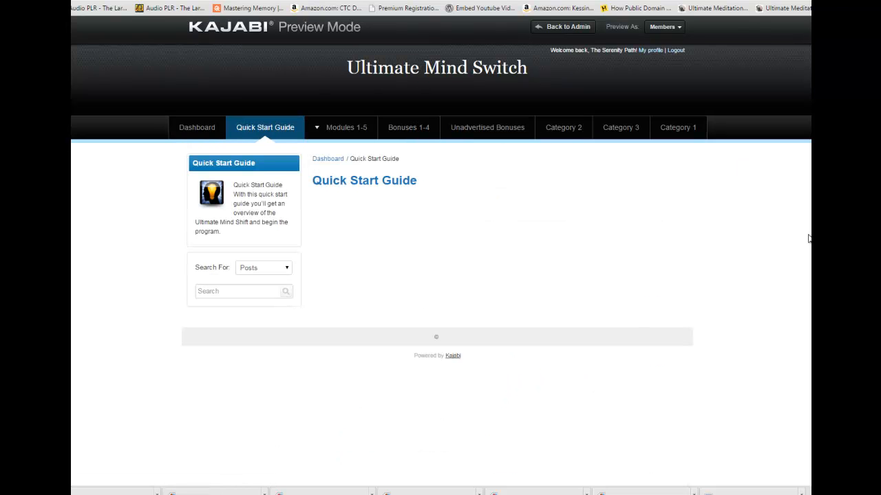
click(346, 129)
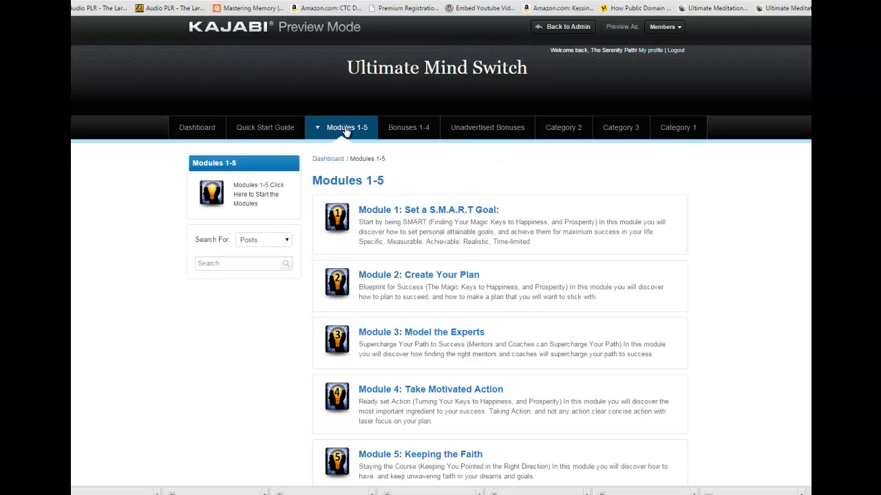
scroll(441, 207, down, 3)
scroll(440, 206, up, 3)
click(411, 133)
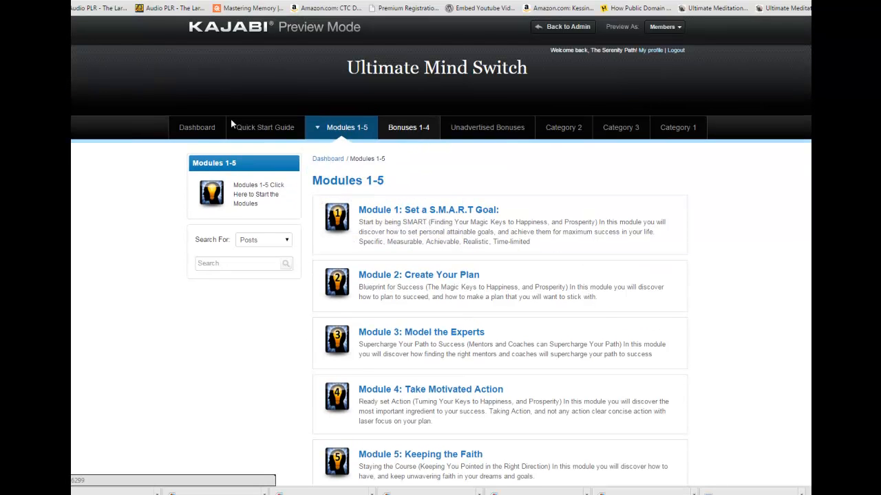
Check the Dashboard and Modules 1-5 pages in the Ultimate Mind Switch portal preview.
click(190, 130)
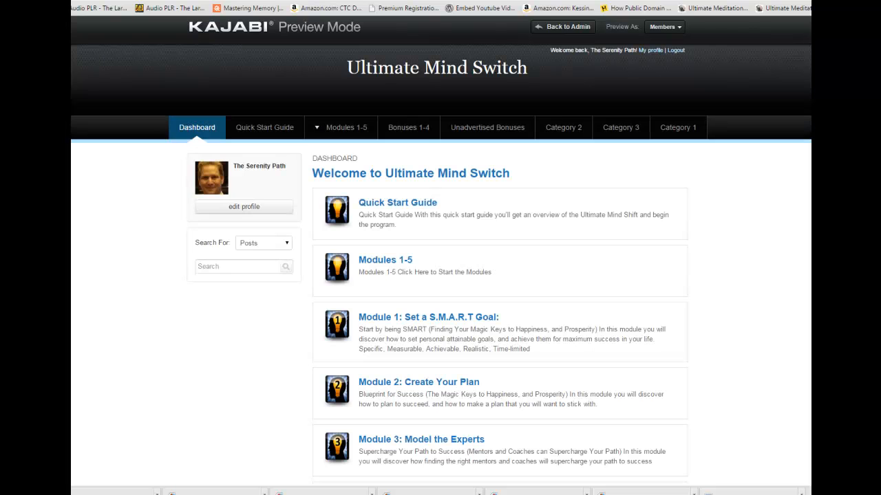
click(365, 260)
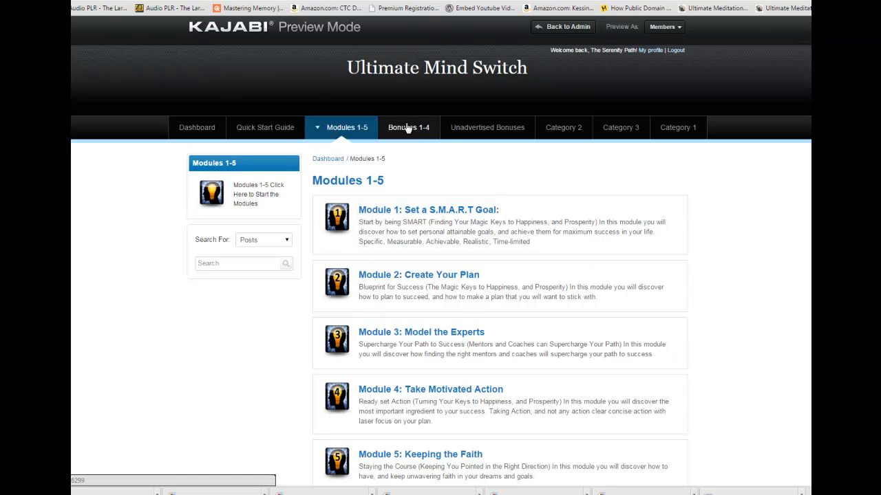
click(192, 131)
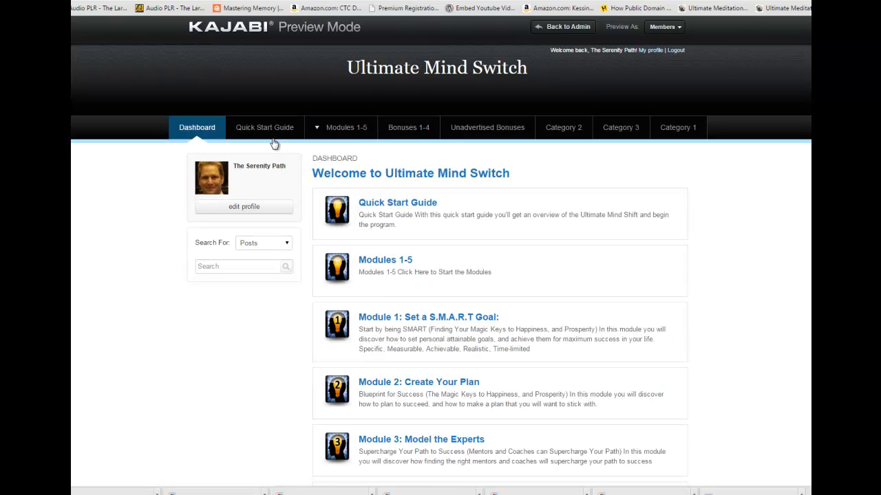
click(541, 216)
Review the Unadvertised Bonuses page and the full Bonus 1: Motivation Content Bundle page under Bonuses 1-4.
click(483, 132)
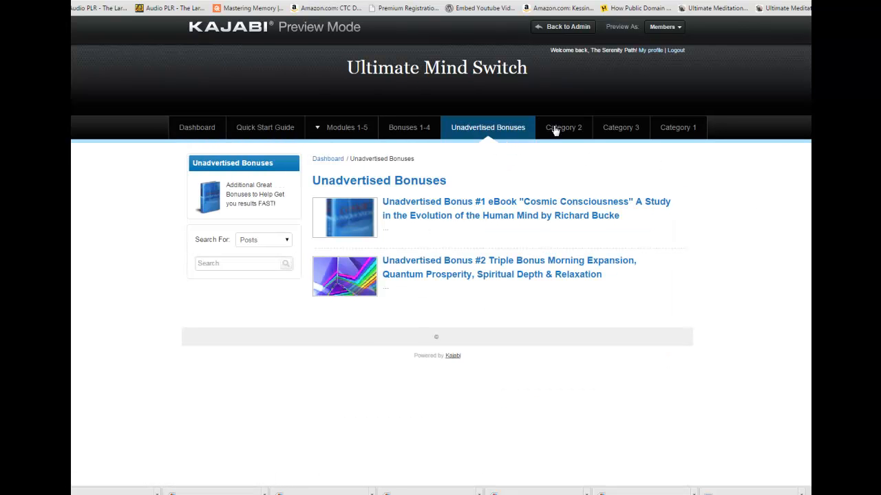
click(410, 129)
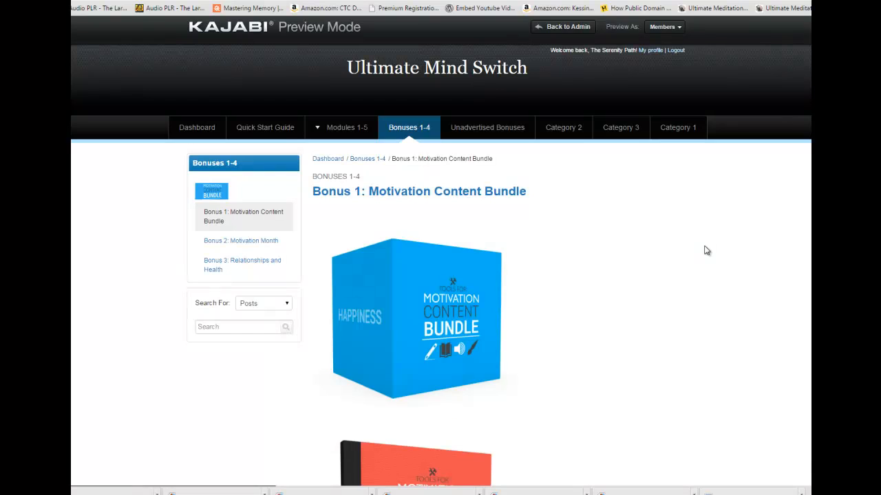
scroll(706, 250, down, 4)
scroll(440, 251, down, 10)
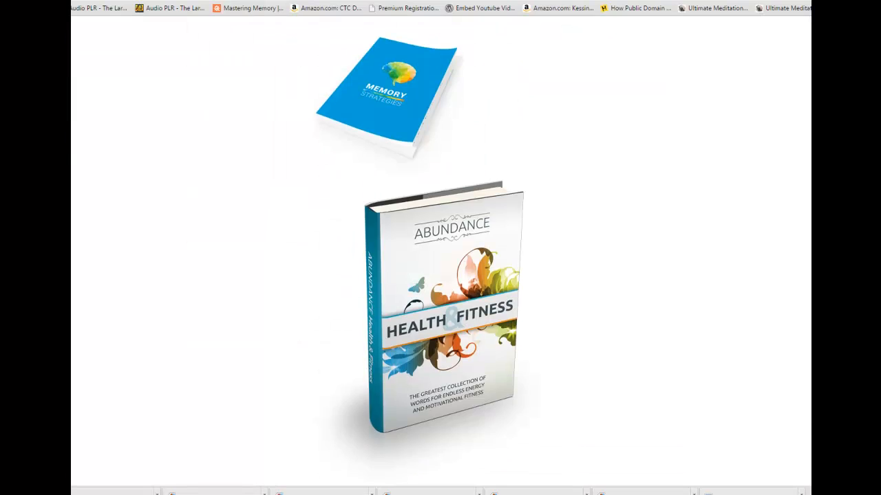
scroll(441, 251, up, 12)
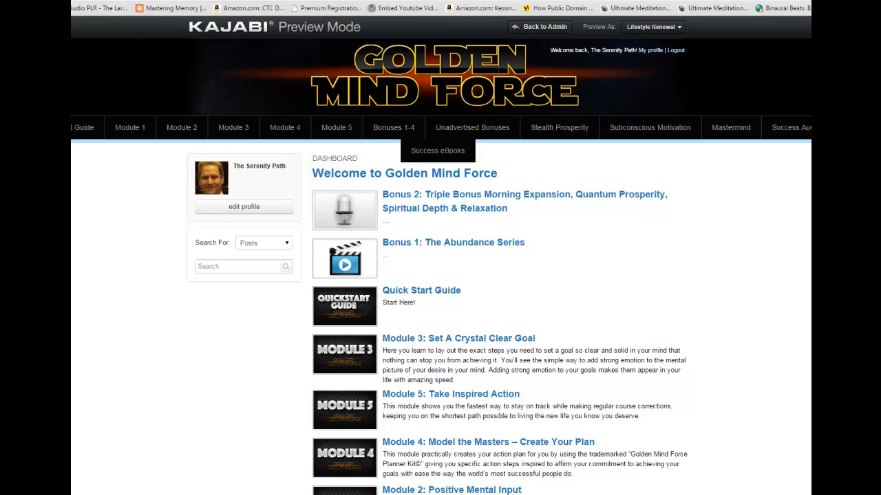
Examine the layout and module listings on the Golden Mind Force portal's dashboard in preview mode.
scroll(440, 275, down, 3)
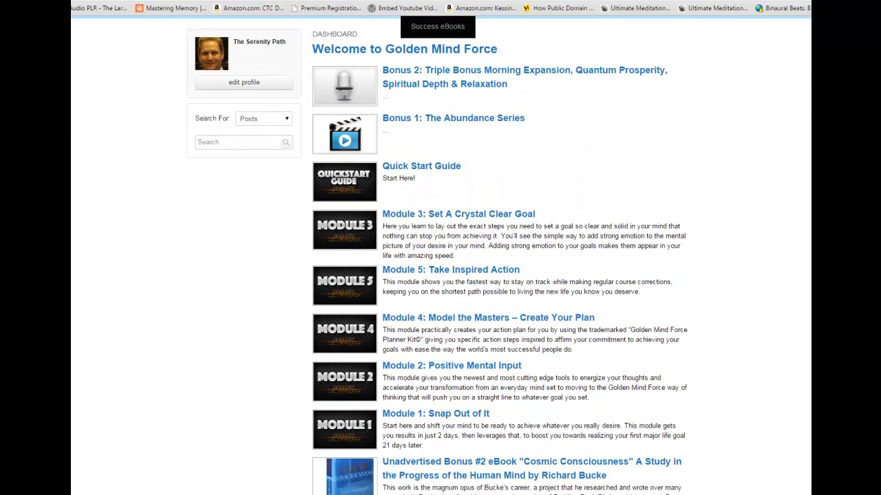
scroll(441, 275, up, 3)
scroll(441, 275, down, 2)
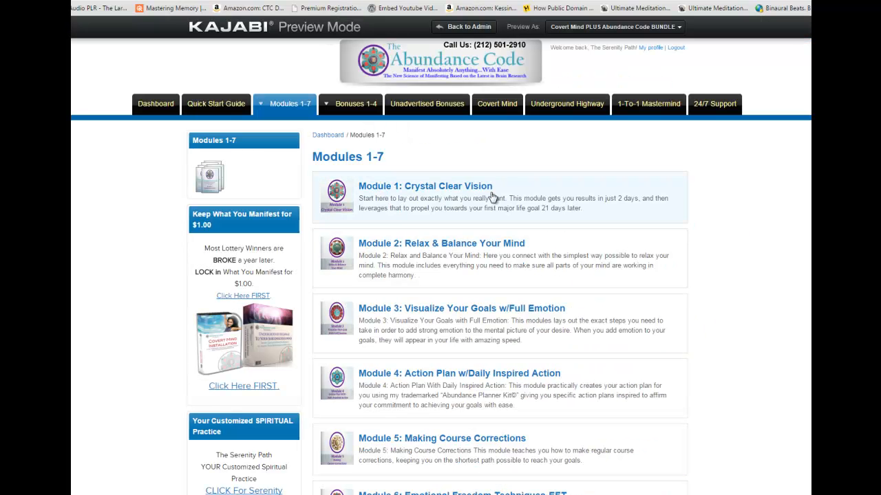
Open the Module 1: Crystal Clear Vision page in the Abundance Code portal preview and examine its video, text and image.
click(429, 190)
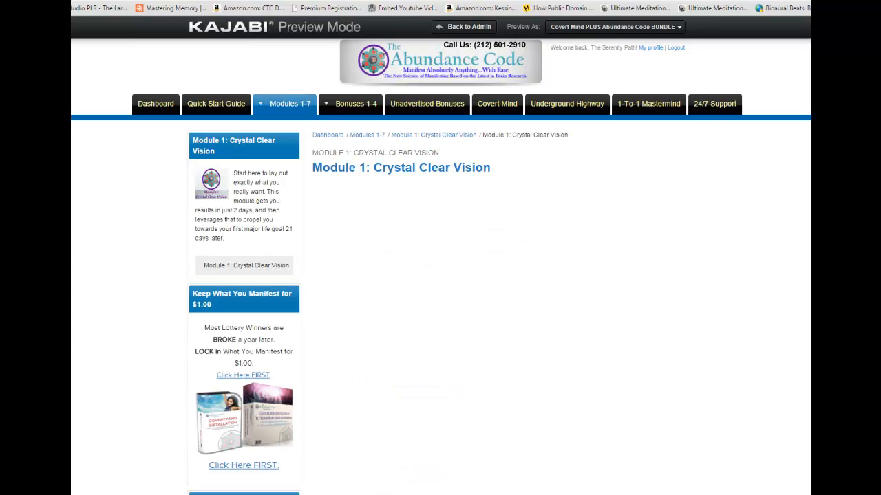
scroll(495, 310, down, 7)
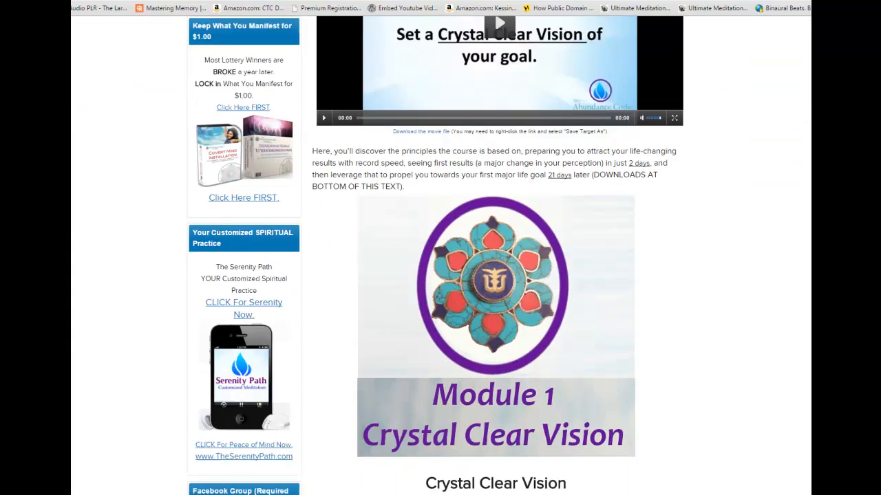
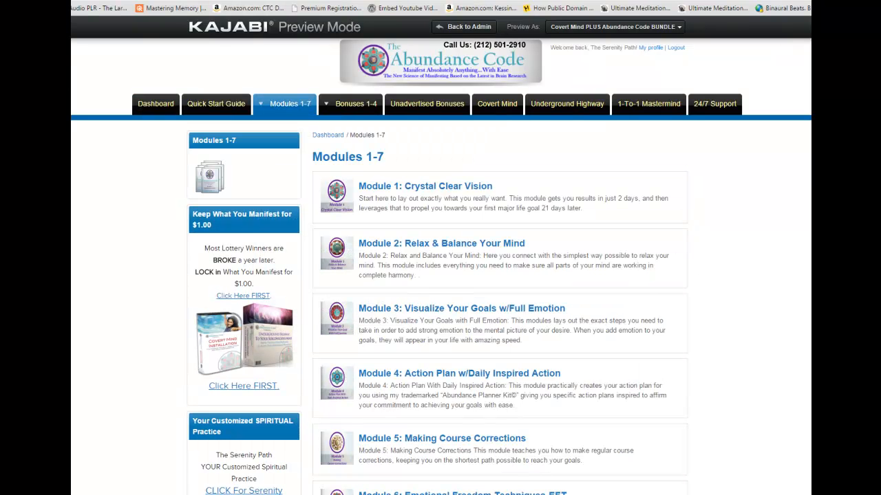
Examine the module titles, descriptions and thumbnails on the Abundance Code portal's Modules 1-7 page.
scroll(500, 275, down, 3)
scroll(499, 275, up, 3)
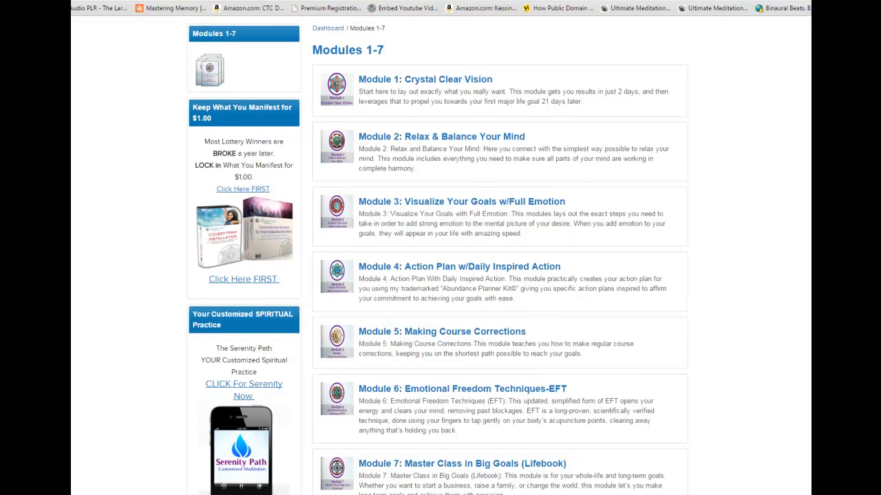
scroll(441, 275, down, 2)
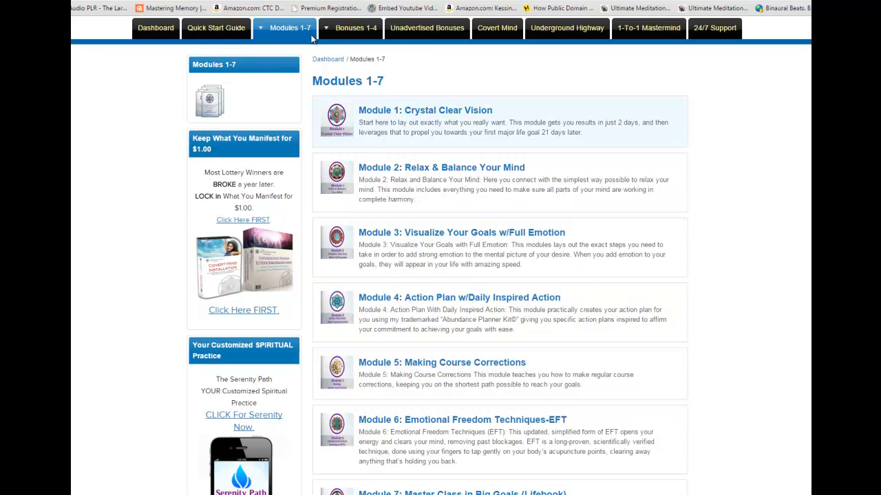
mouse_move(290, 28)
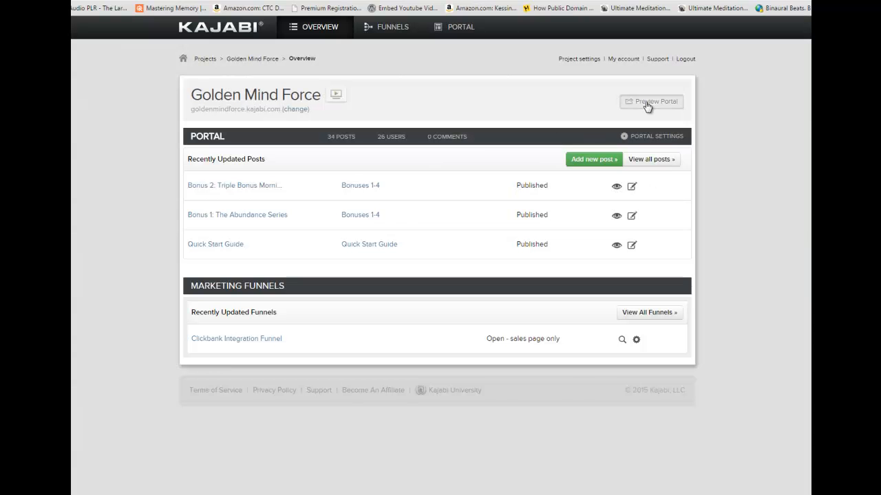
Open the Golden Mind Force portal preview in a new tab and review the module listings on its dashboard.
right_click(647, 104)
click(674, 110)
key(ctrl+Tab)
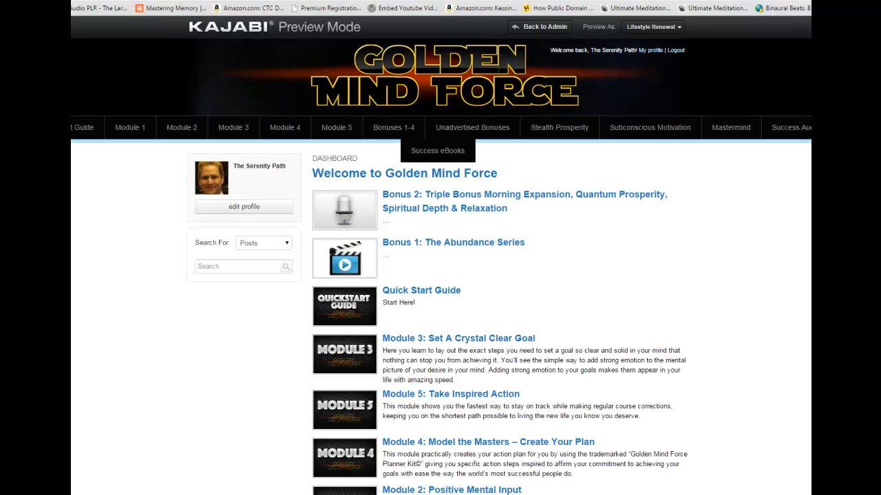
scroll(440, 276, down, 2)
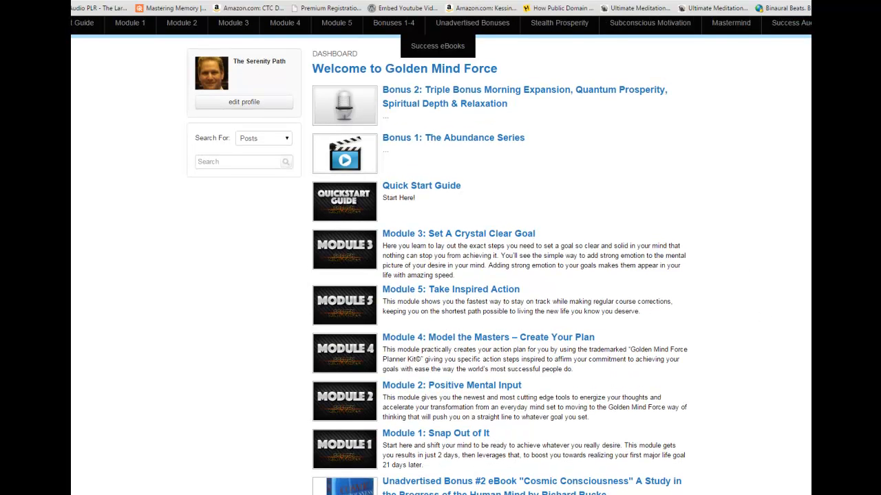
scroll(440, 255, down, 1)
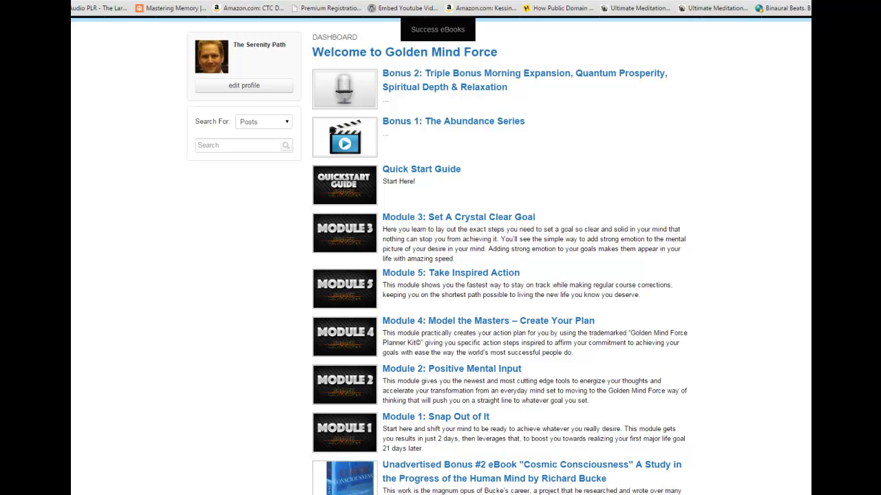
Review the order and flat structure of the Golden Mind Force portal's categories on its Categories admin page.
click(471, 0)
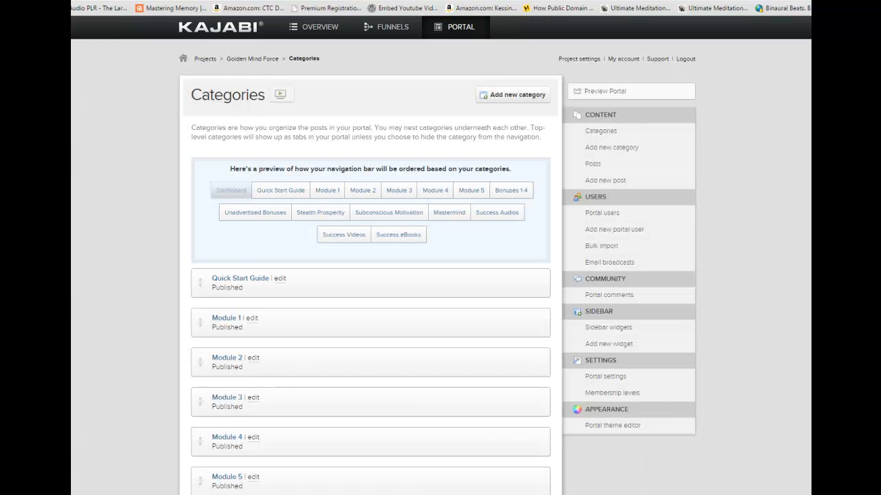
scroll(440, 276, down, 3)
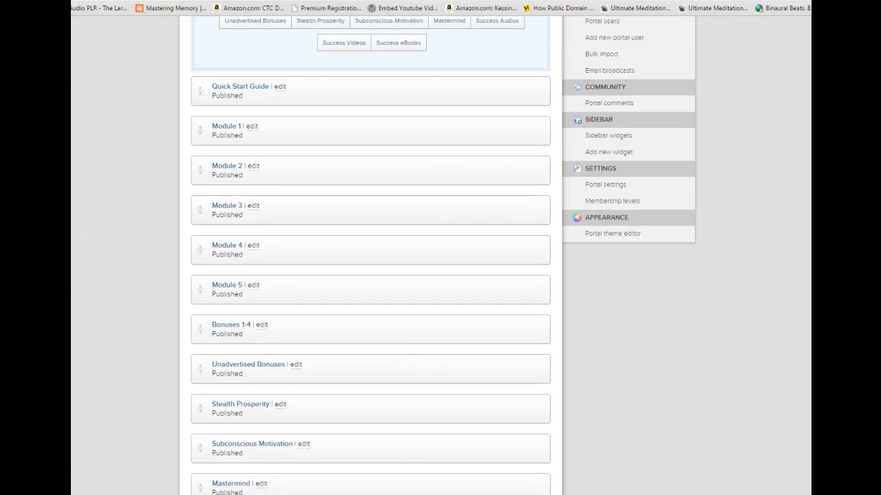
scroll(441, 275, down, 3)
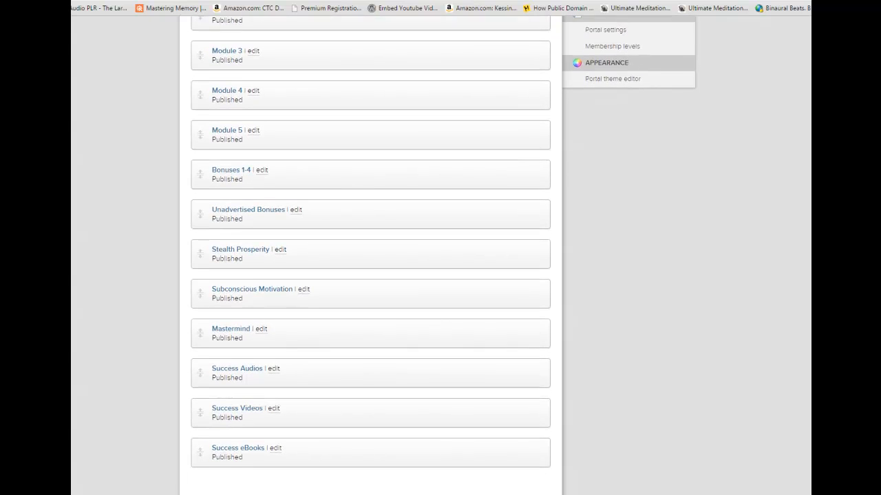
scroll(560, 172, up, 3)
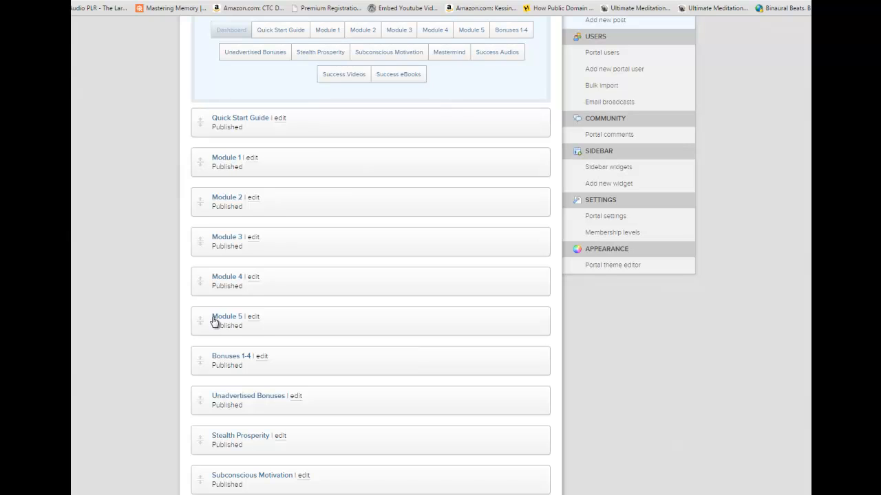
click(249, 119)
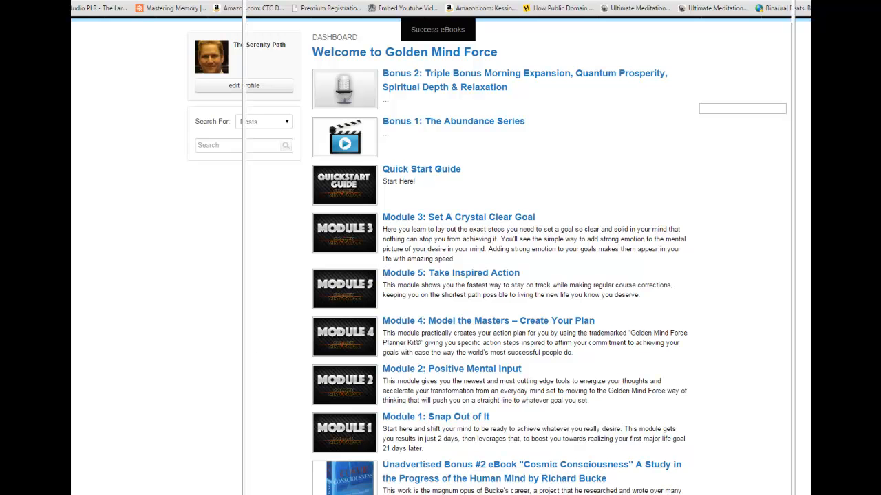
Switch to the Modules 1-5 Word document and prefix the S.M.A.R.T Goal and Create Your Plan headings with plain-text numbers 1. and 2.
click(255, 492)
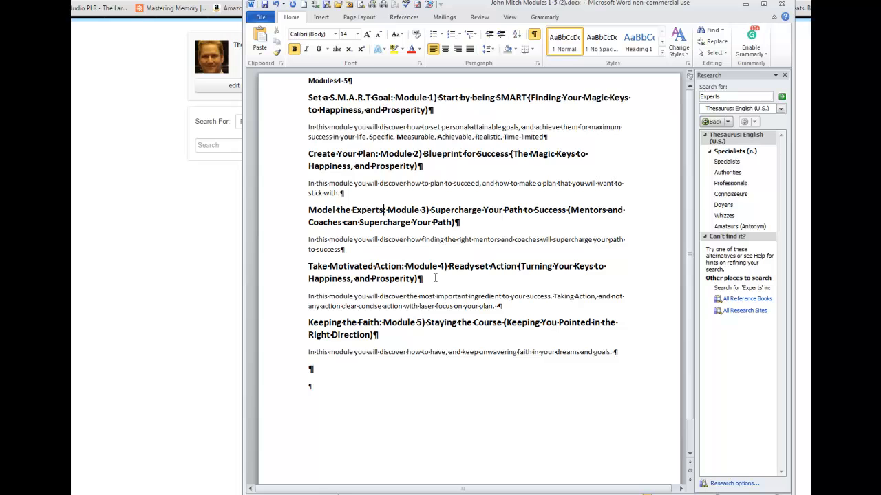
click(307, 97)
text(1.)
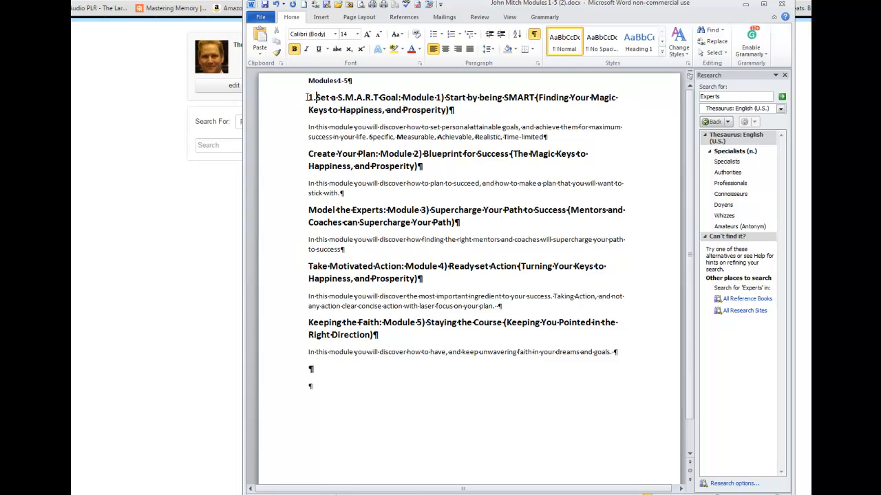
key(ctrl+z)
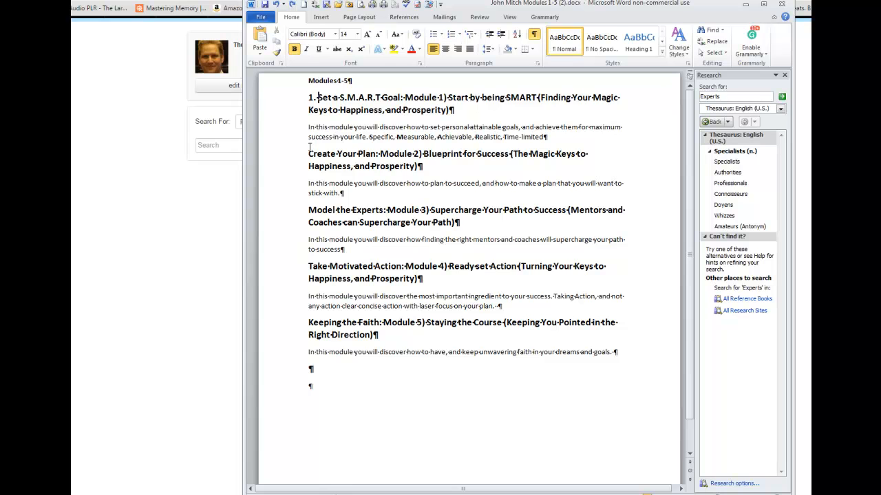
click(308, 154)
text(2.)
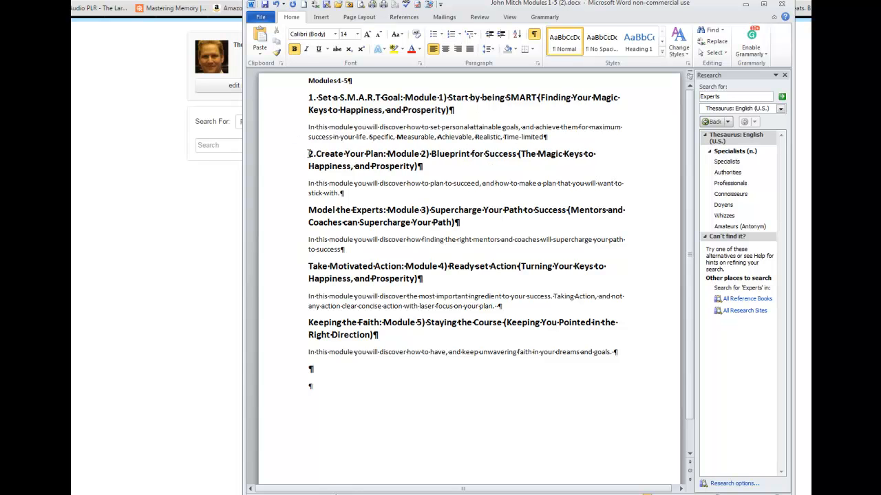
Number the Model the Experts, Take Motivated Action and Keeping the Faith headings 3., 4. and 5., and move the document window off the portal preview.
click(307, 210)
text(3.)
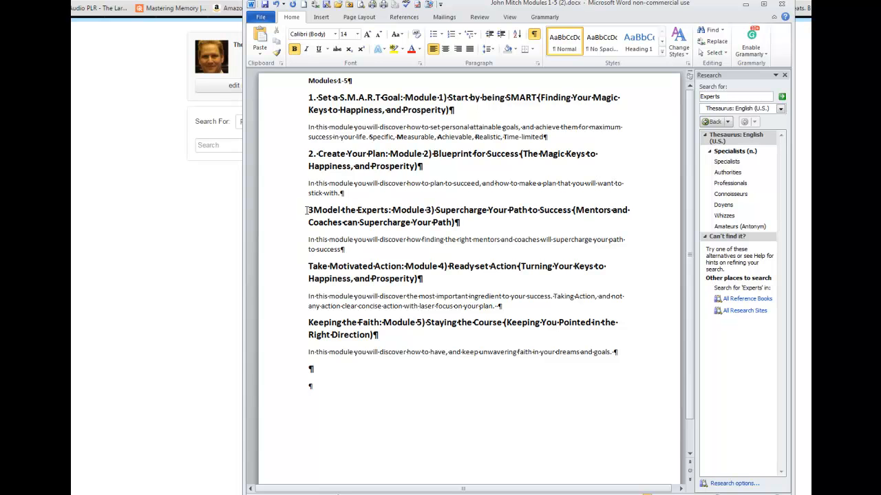
click(306, 267)
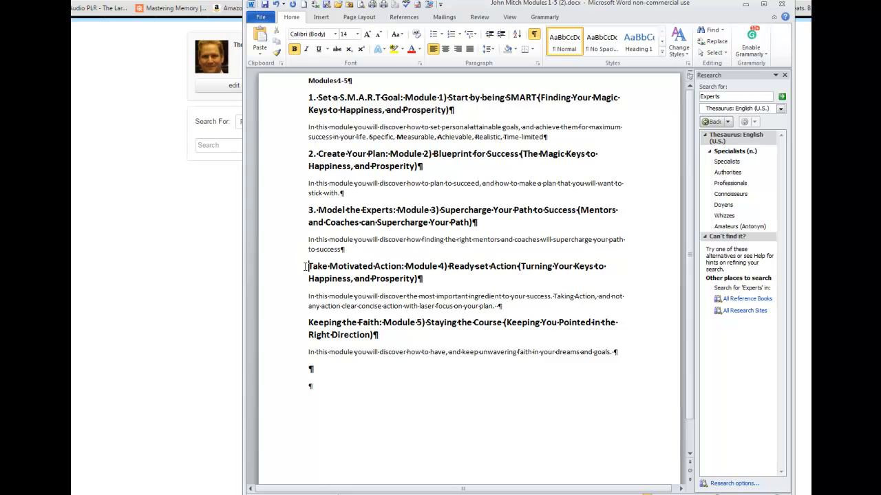
text(4.)
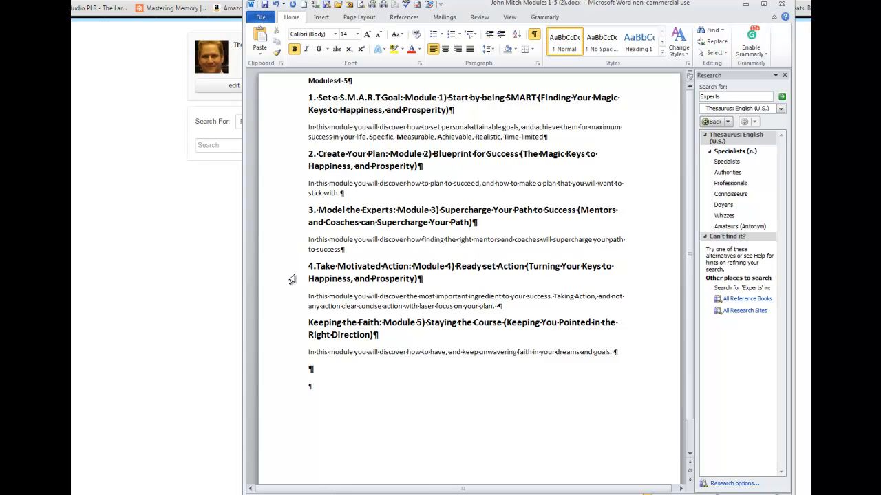
click(306, 322)
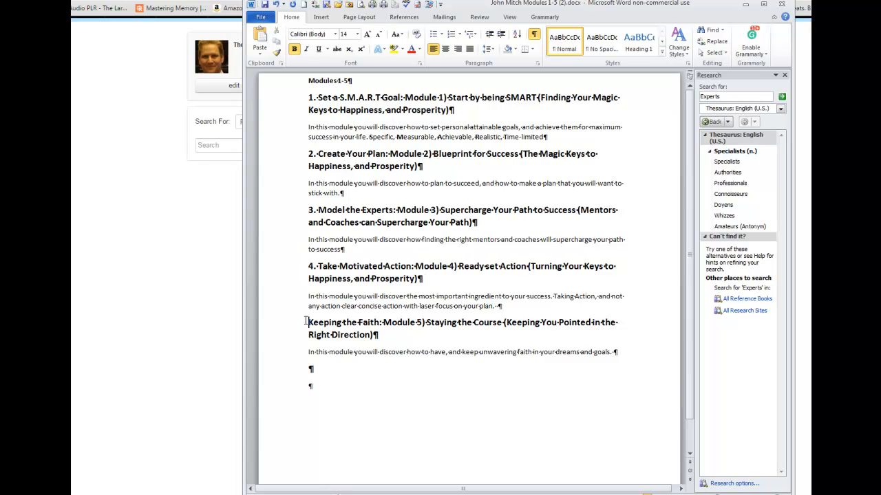
text(5.)
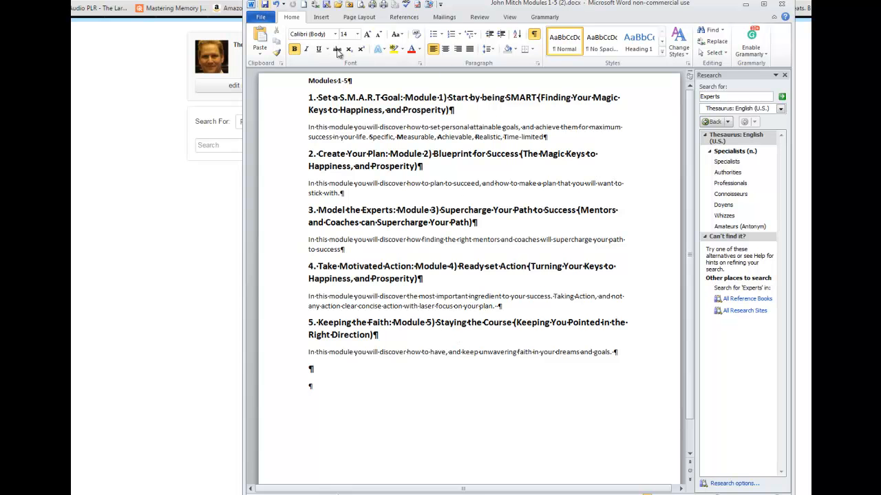
drag(505, 4, 880, 10)
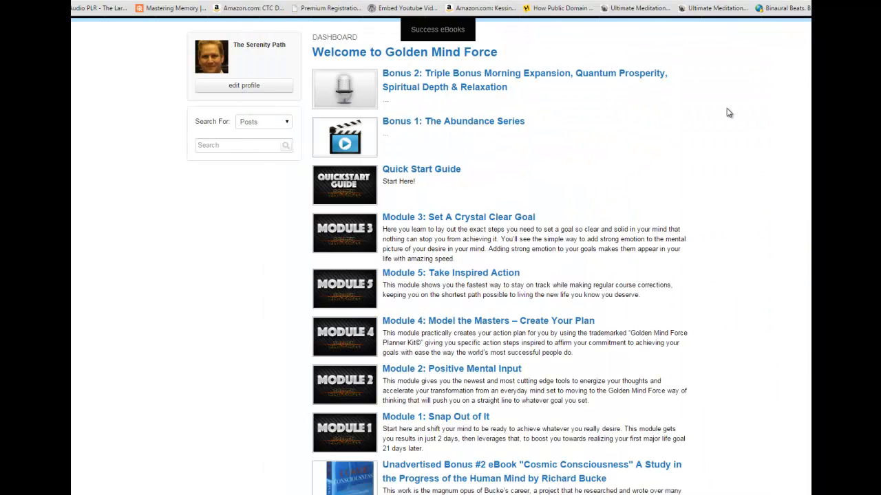